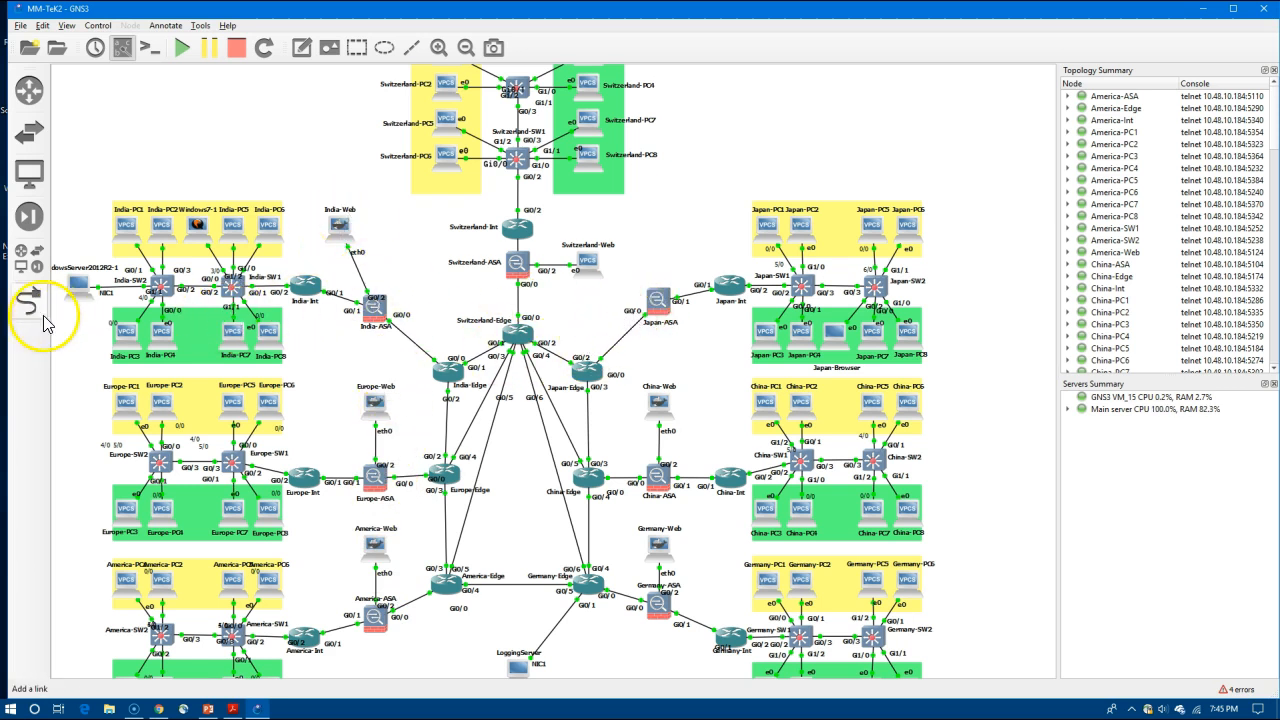
Place a WordPress appliance and an Ethernet switch on Main server in the empty area above the Japan network
click(30, 258)
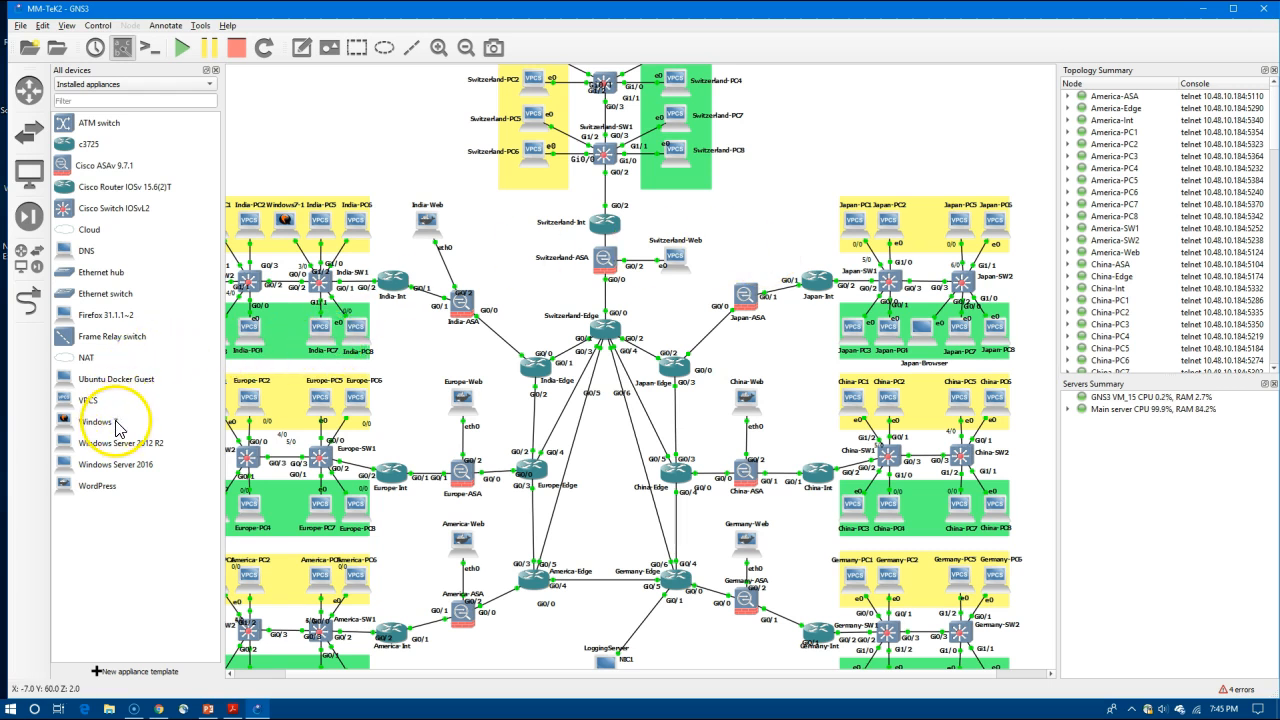
drag(108, 494, 937, 134)
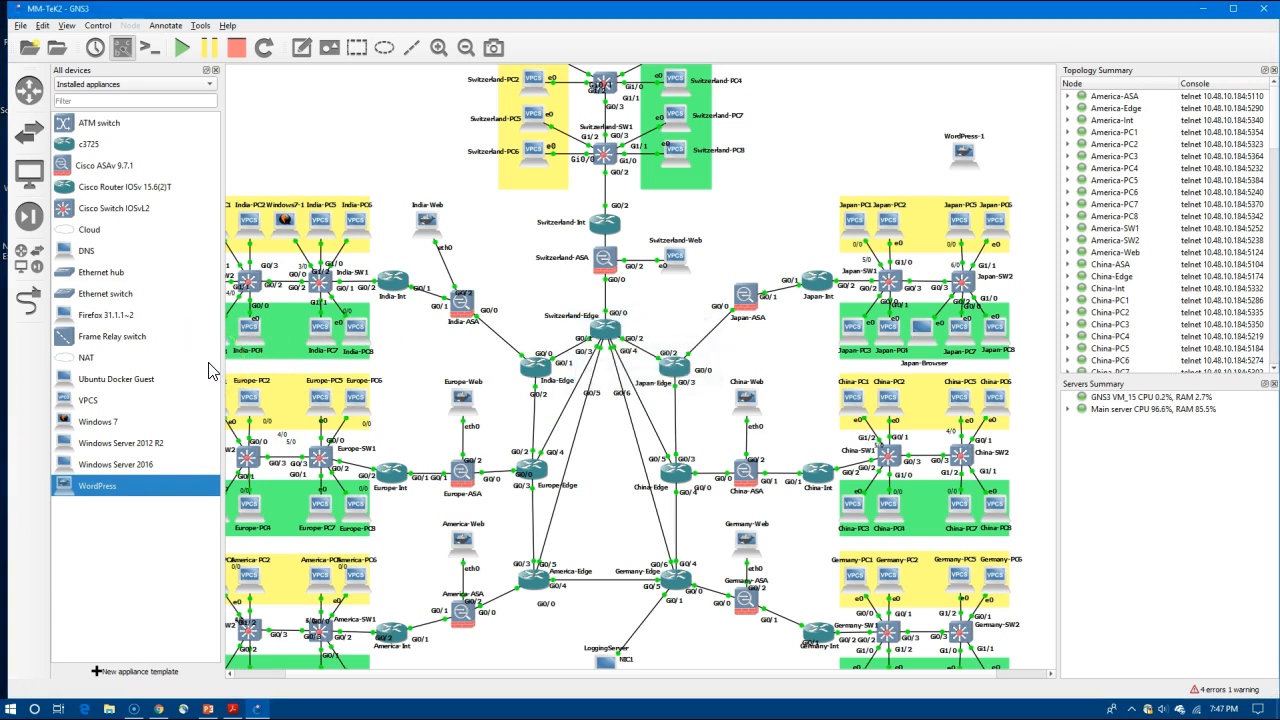
drag(100, 293, 803, 217)
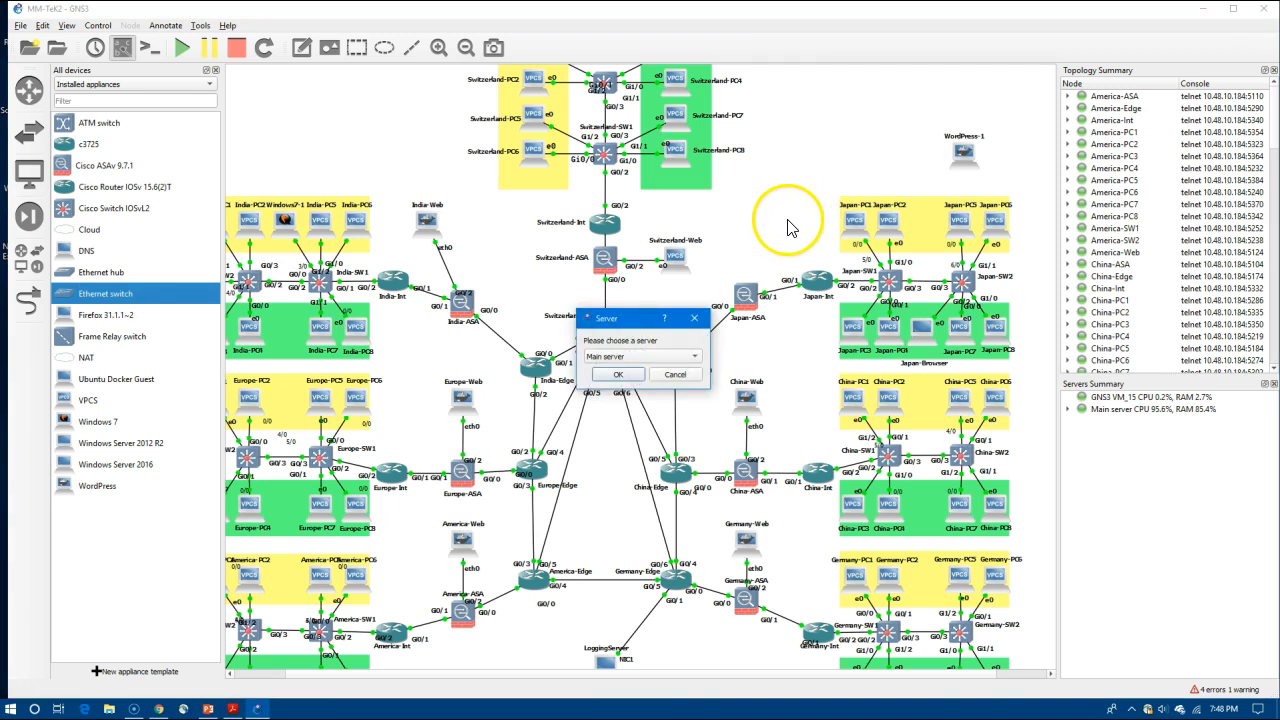
click(607, 376)
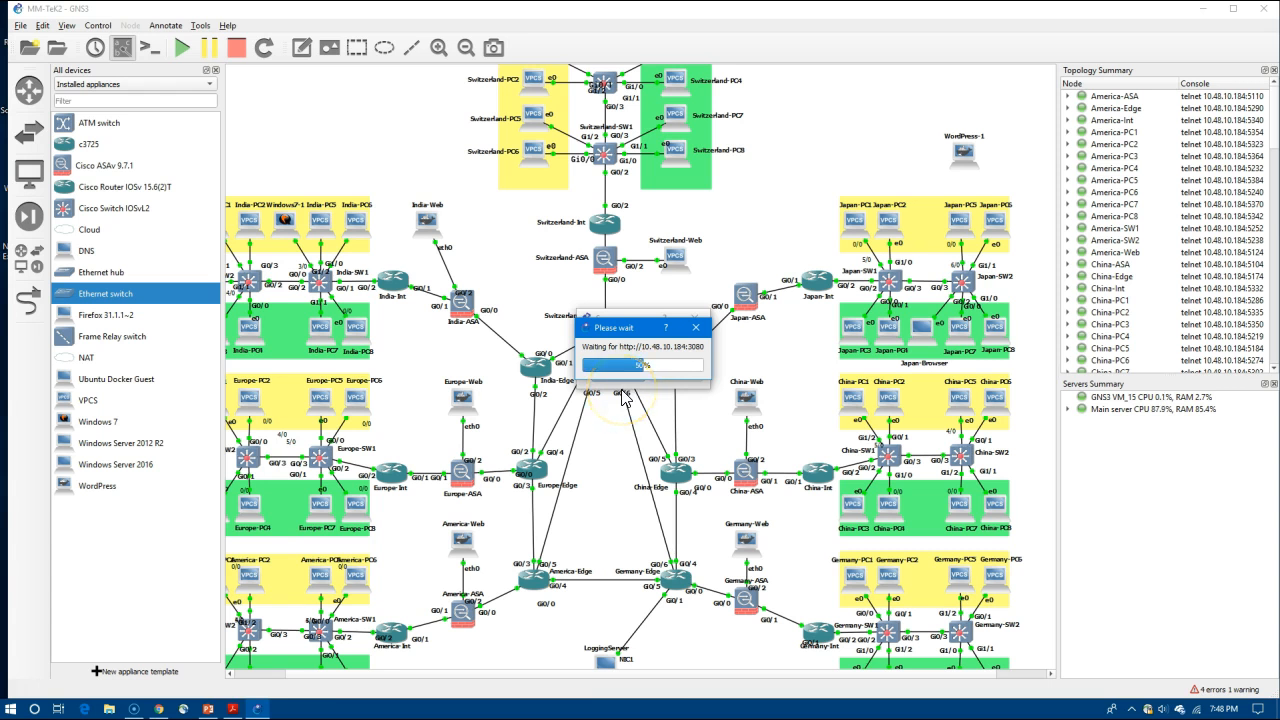
click(617, 405)
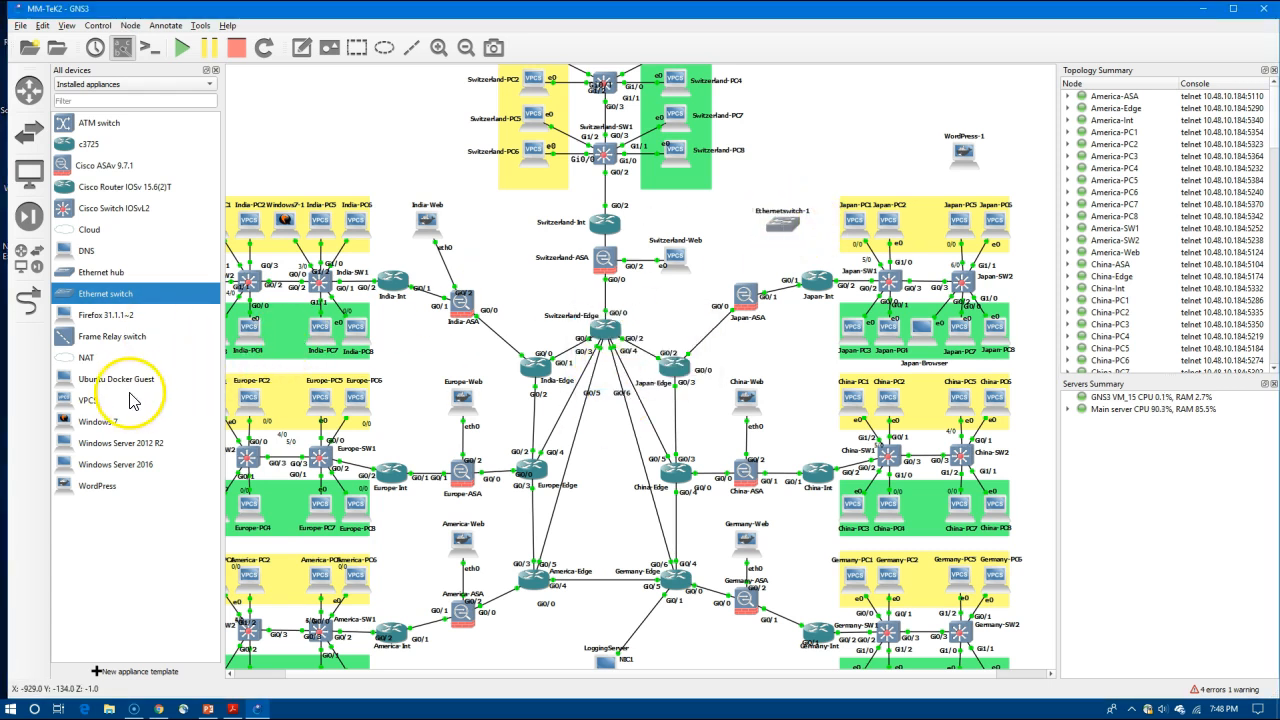
Place a Firefox 31.1.1~2 appliance beside the WordPress node above the Japan network
click(108, 318)
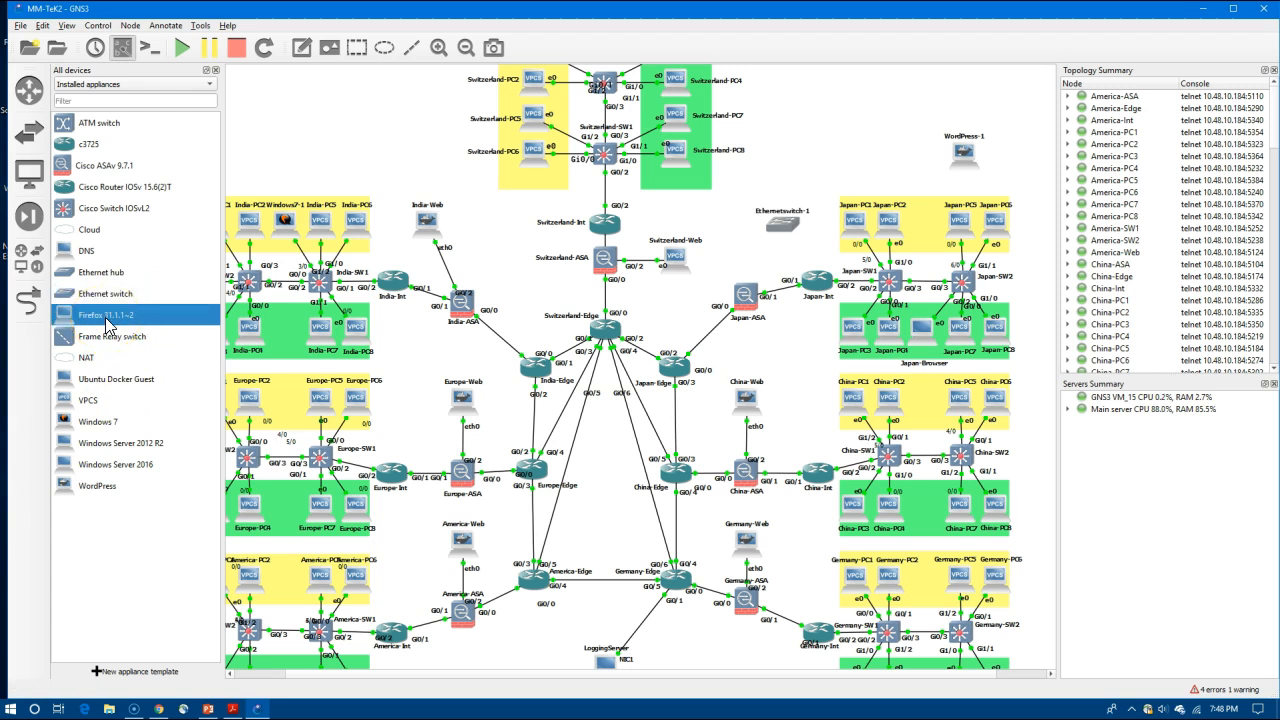
mouse_move(108, 320)
mouse_down()
mouse_move(845, 165)
mouse_move(834, 173)
mouse_up()
click(857, 165)
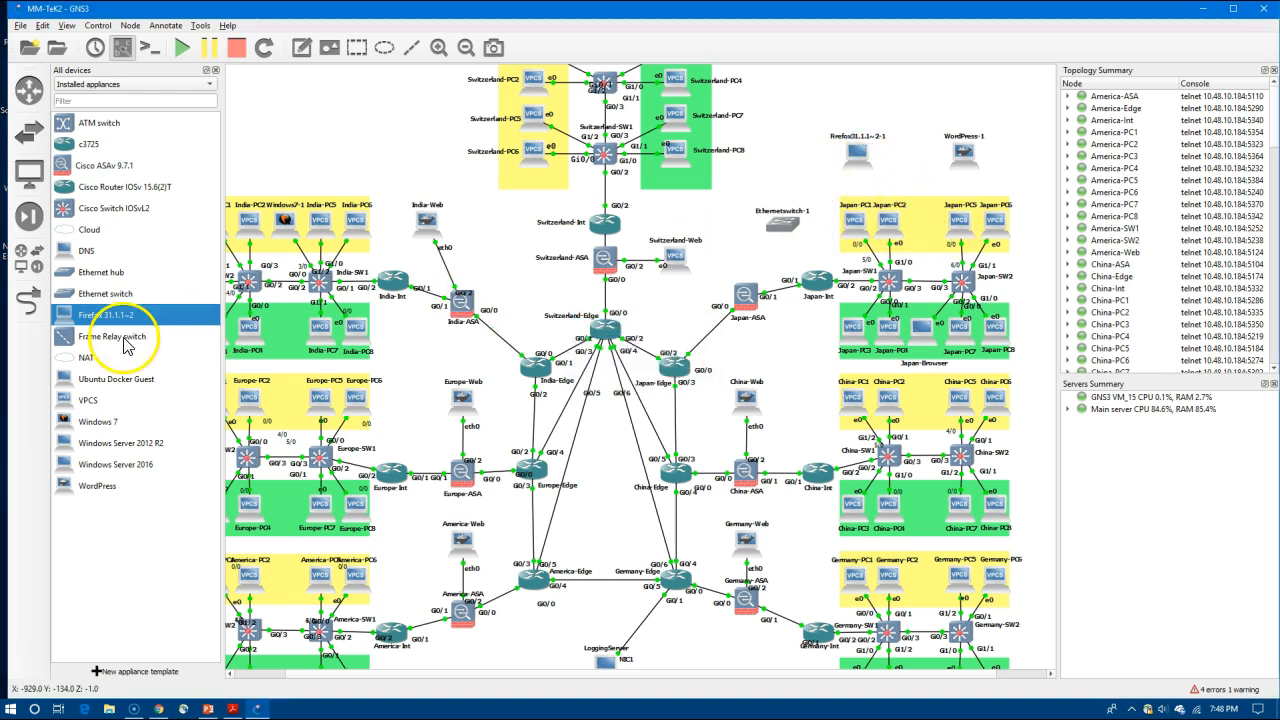
Link interface Gi0/2 of Japan-ASA to Ethernet0 of the new Ethernet switch
click(27, 298)
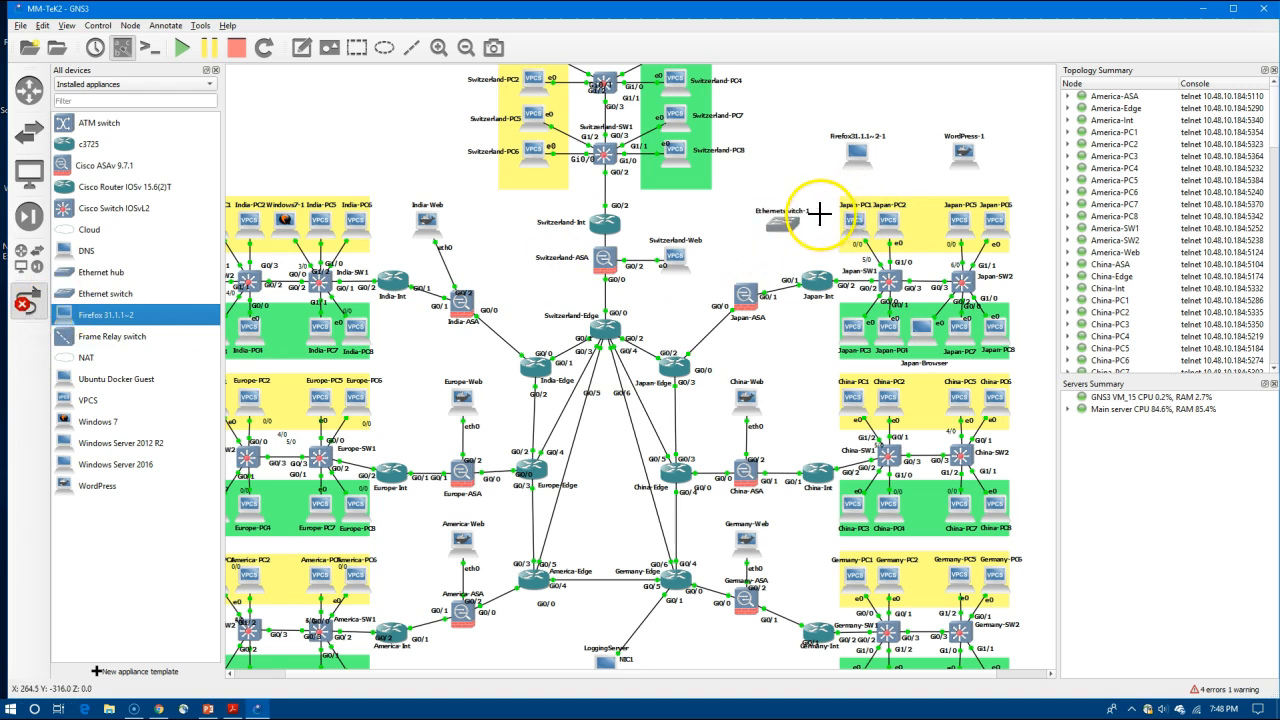
click(748, 294)
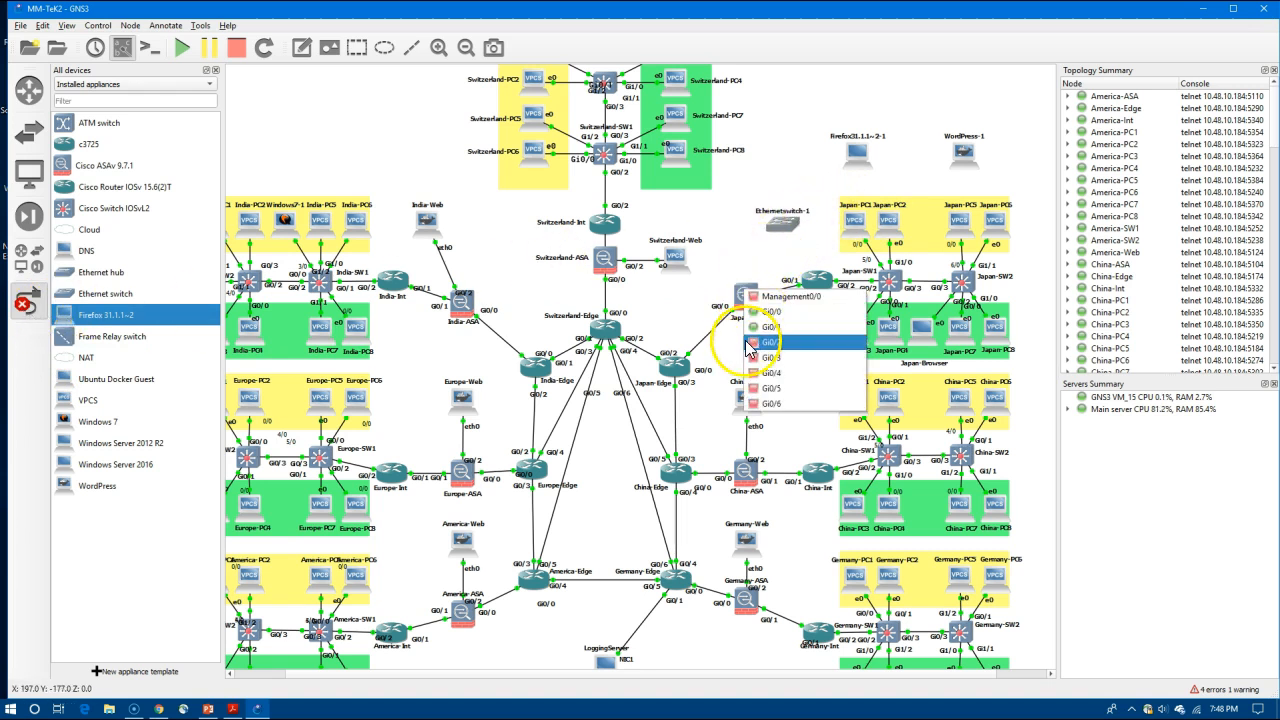
click(760, 312)
click(786, 226)
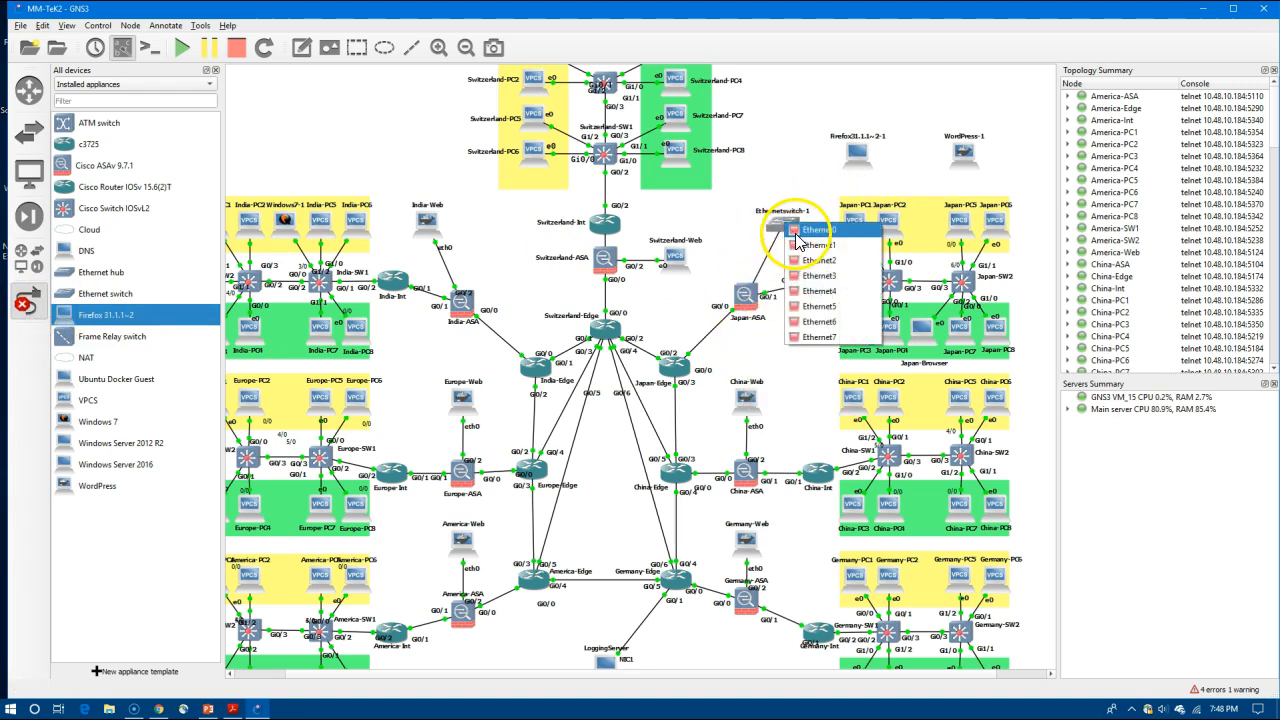
click(812, 229)
Link Ethernet1 of the new Ethernet switch to interface e0 of the Firefox node
click(797, 233)
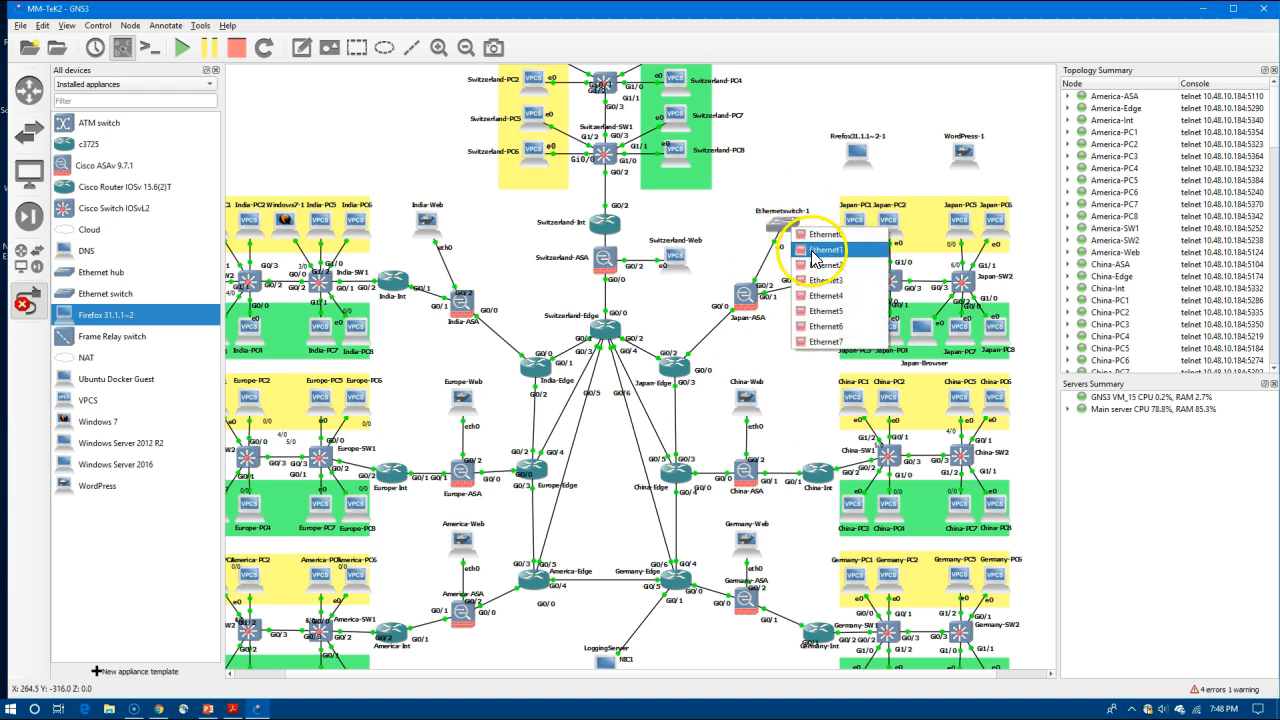
click(812, 251)
click(853, 160)
click(915, 170)
Link Ethernet2 of the new Ethernet switch to eth0 of the WordPress node and end link creation
click(782, 224)
click(812, 268)
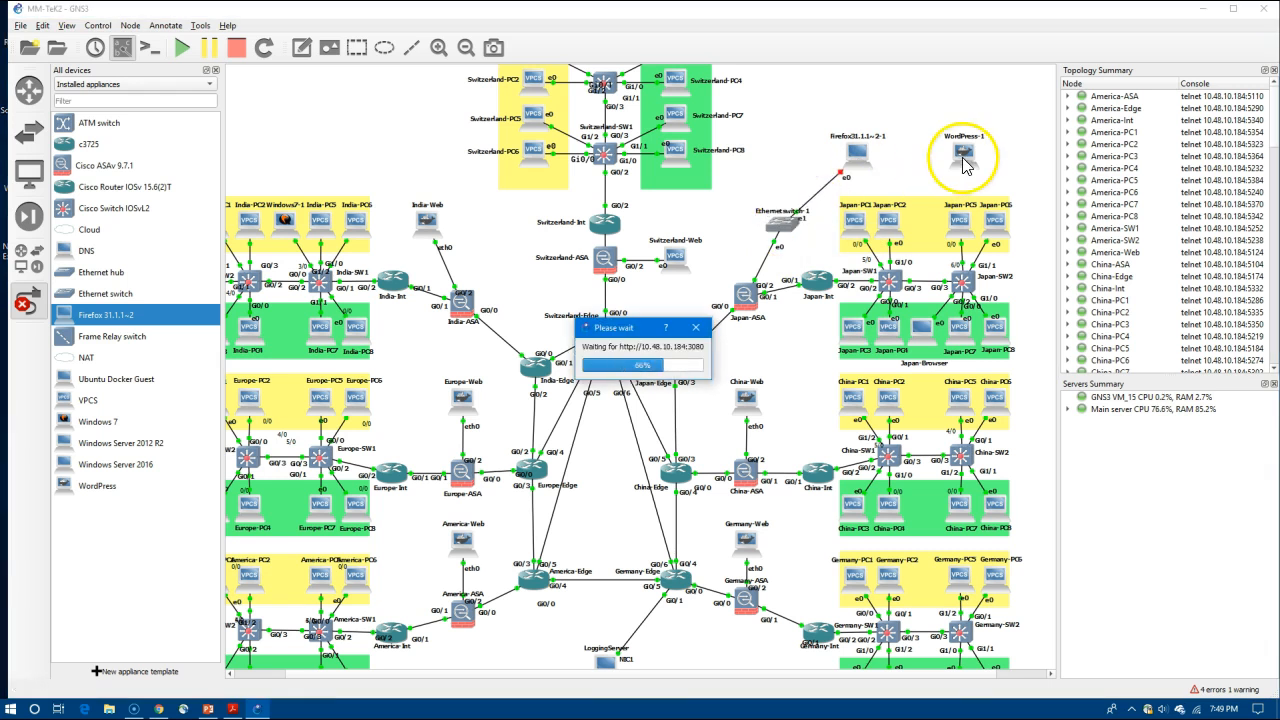
click(963, 160)
click(985, 170)
click(787, 224)
click(800, 262)
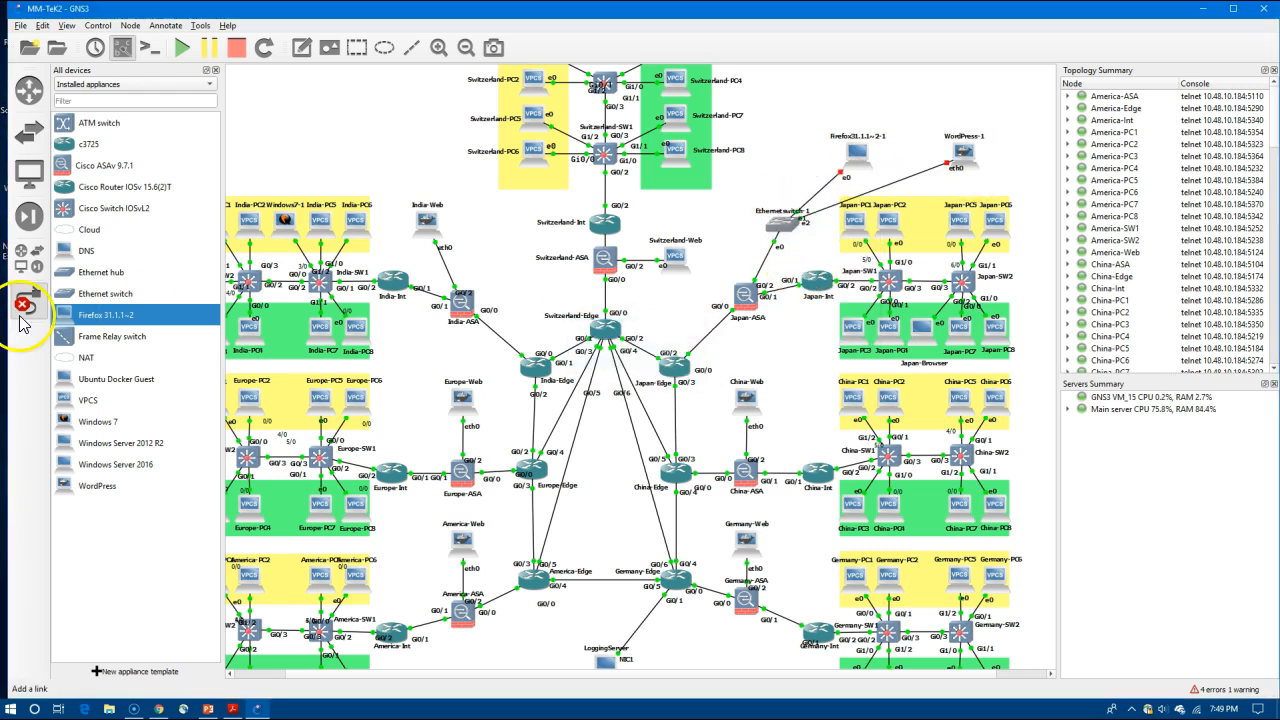
Enable the static eth0 config of WordPress-1 with address 172.16.1.2, netmask 255.255.255.0 and gateway 172.16.1.1, and save it
right_click(962, 152)
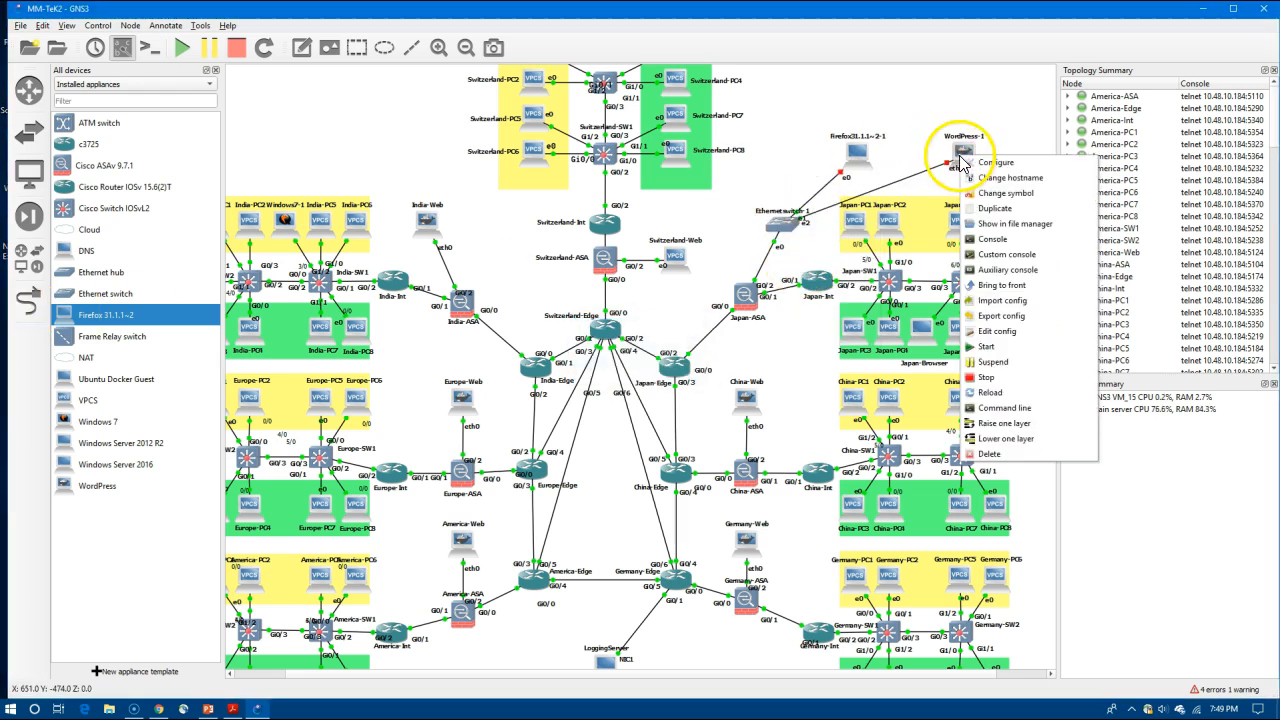
click(997, 331)
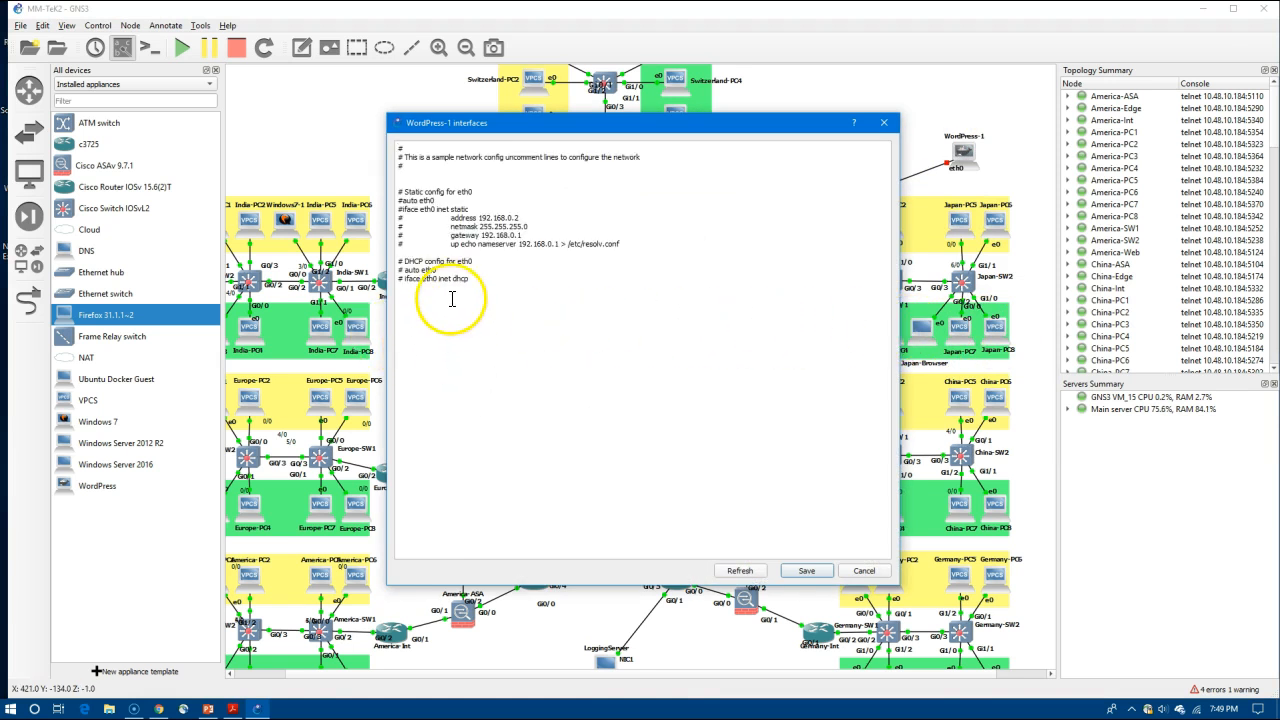
click(435, 236)
key(BackSpace)
click(405, 228)
key(BackSpace)
click(404, 219)
key(BackSpace)
drag(405, 210, 405, 207)
key(BackSpace)
key(BackSpace)
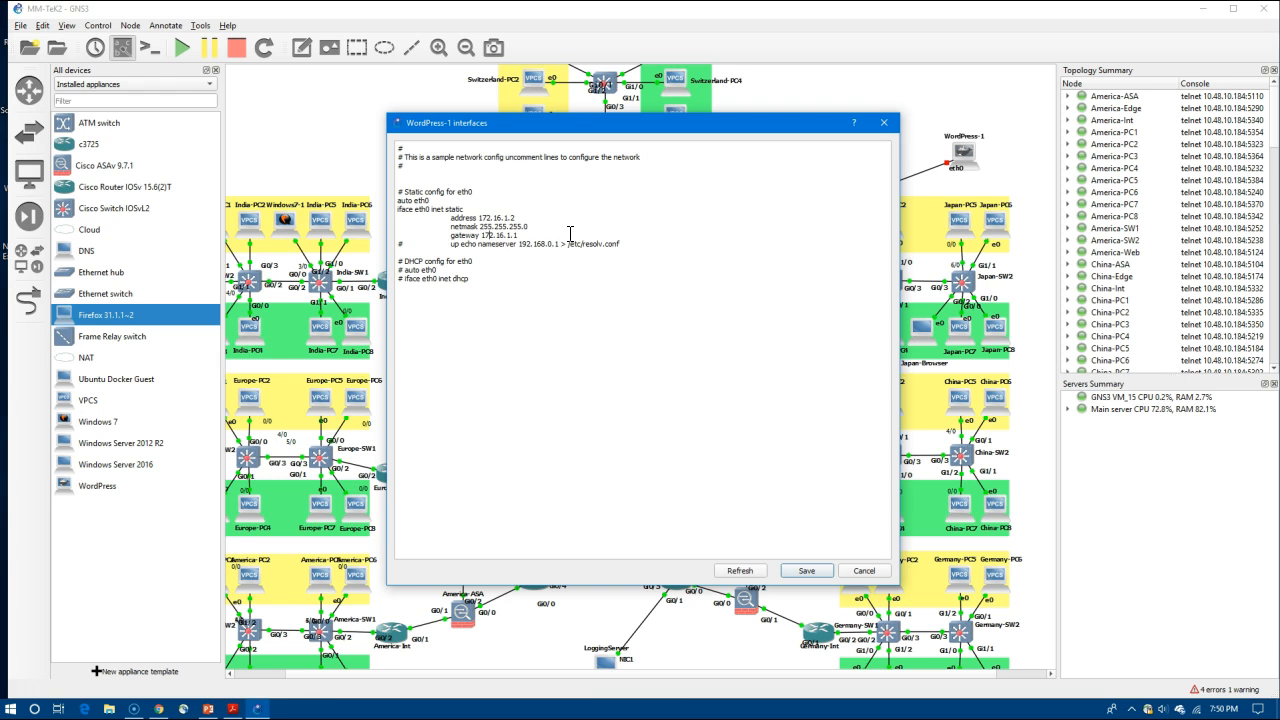
click(808, 571)
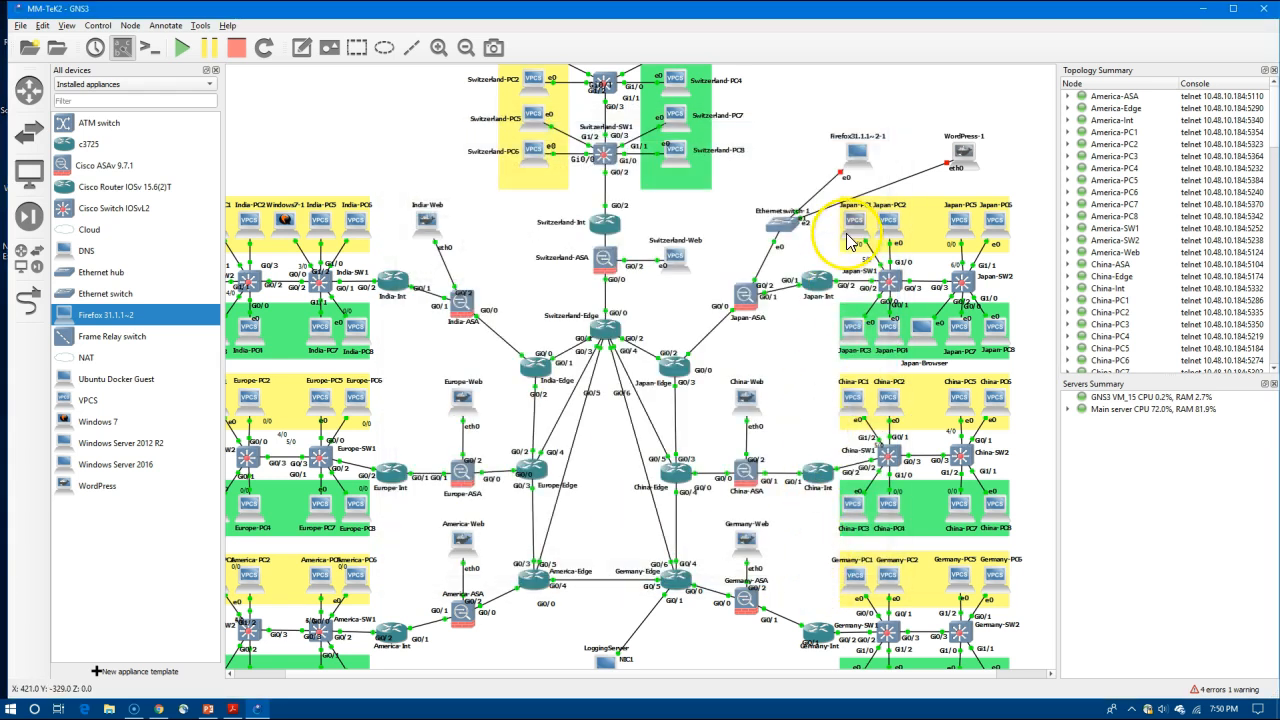
Start the WordPress-1 node
right_click(968, 160)
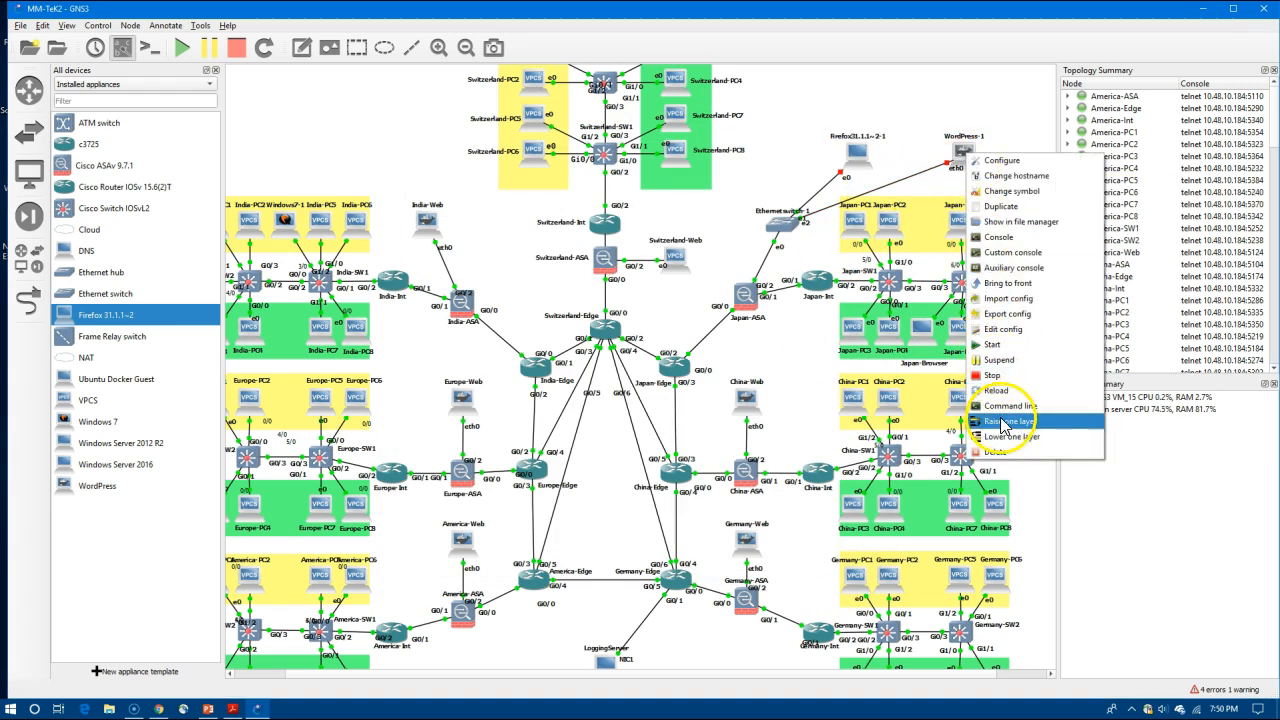
click(1009, 349)
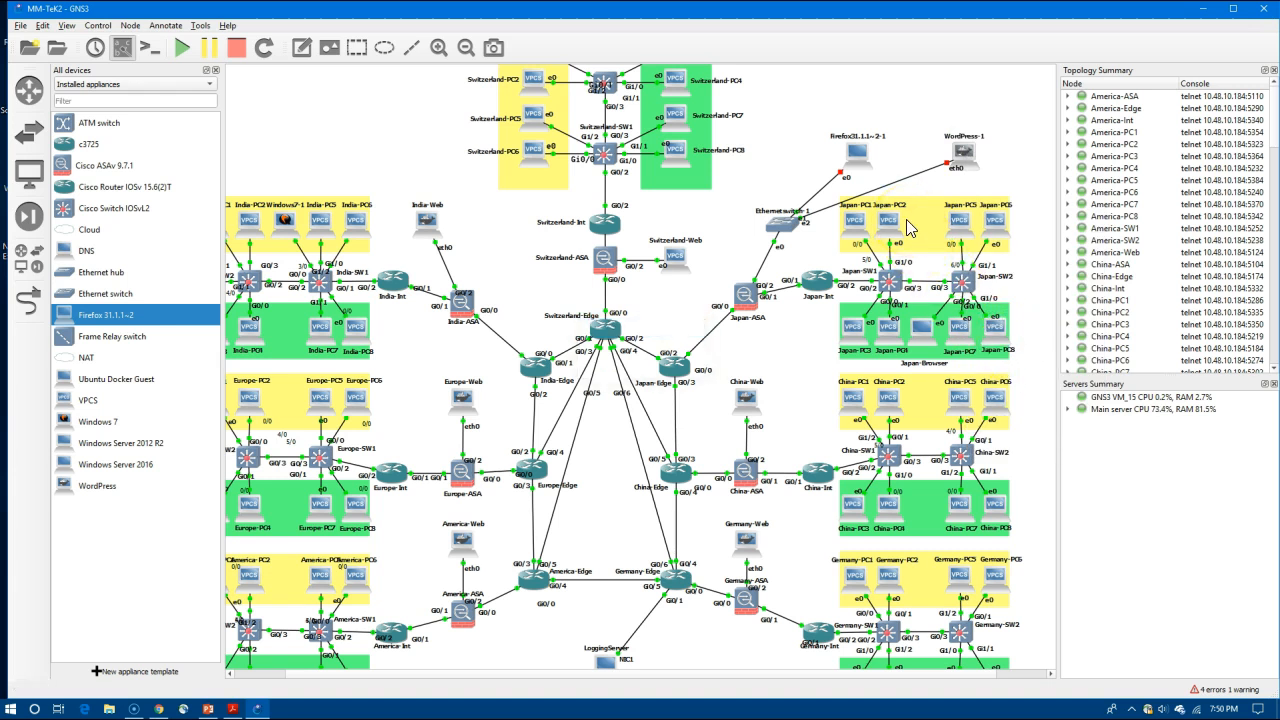
Try to open the console of the Firefox node
right_click(865, 167)
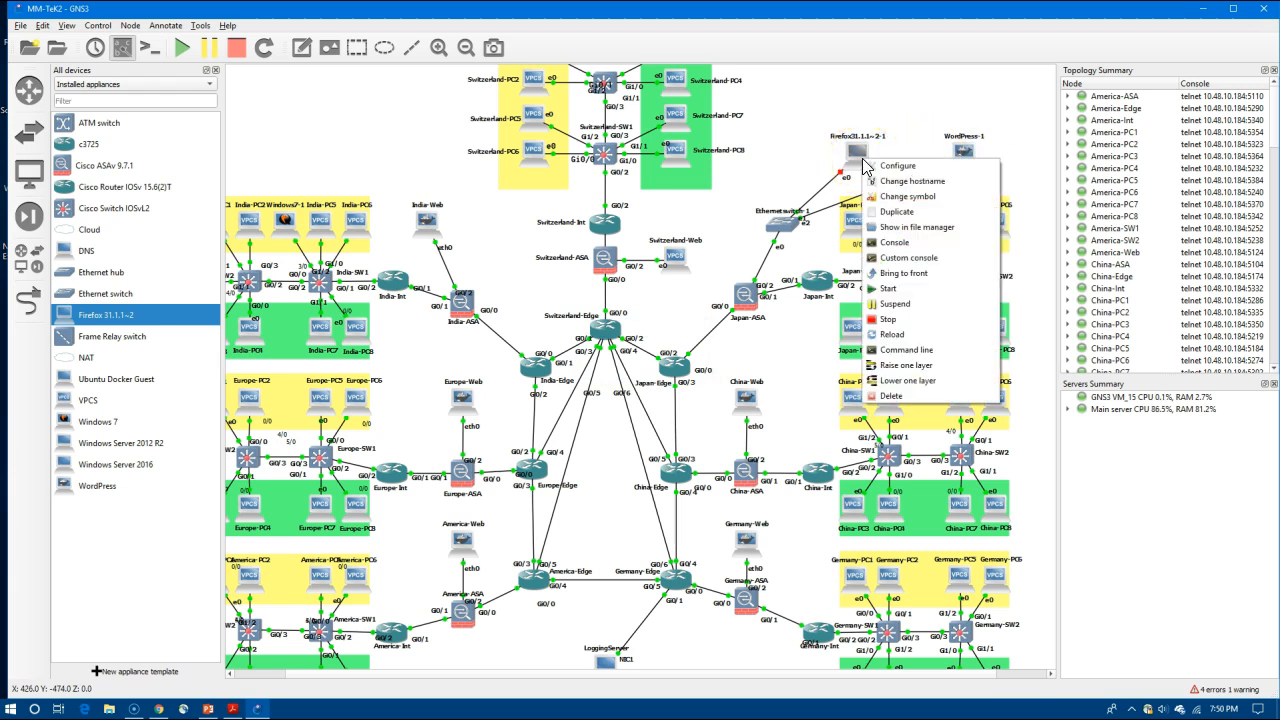
click(893, 242)
click(754, 370)
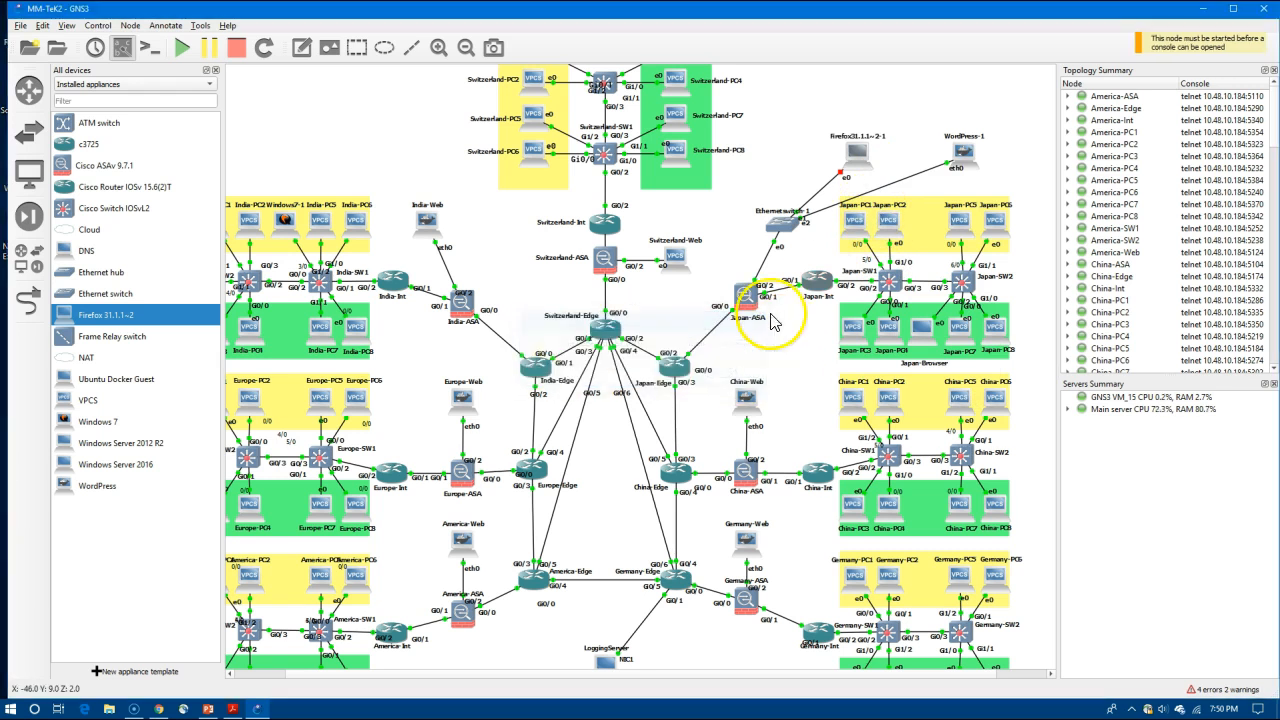
Start the Firefox node and open its console
right_click(857, 165)
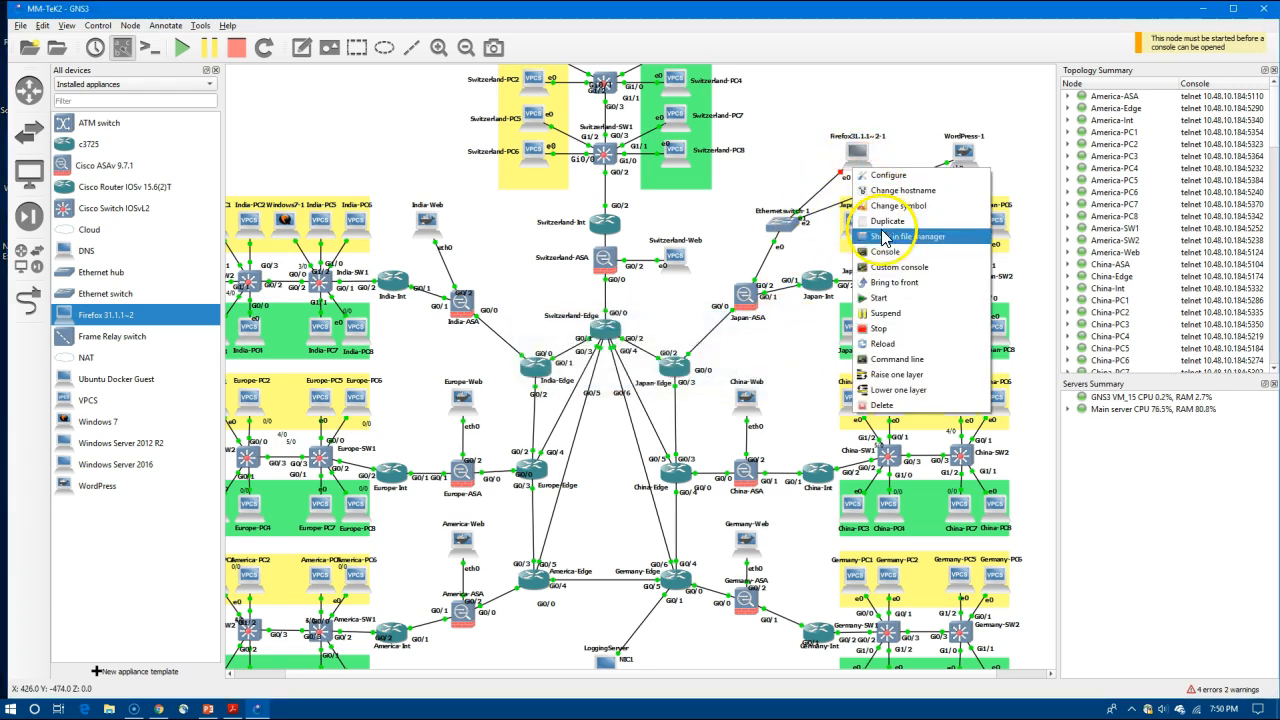
click(876, 296)
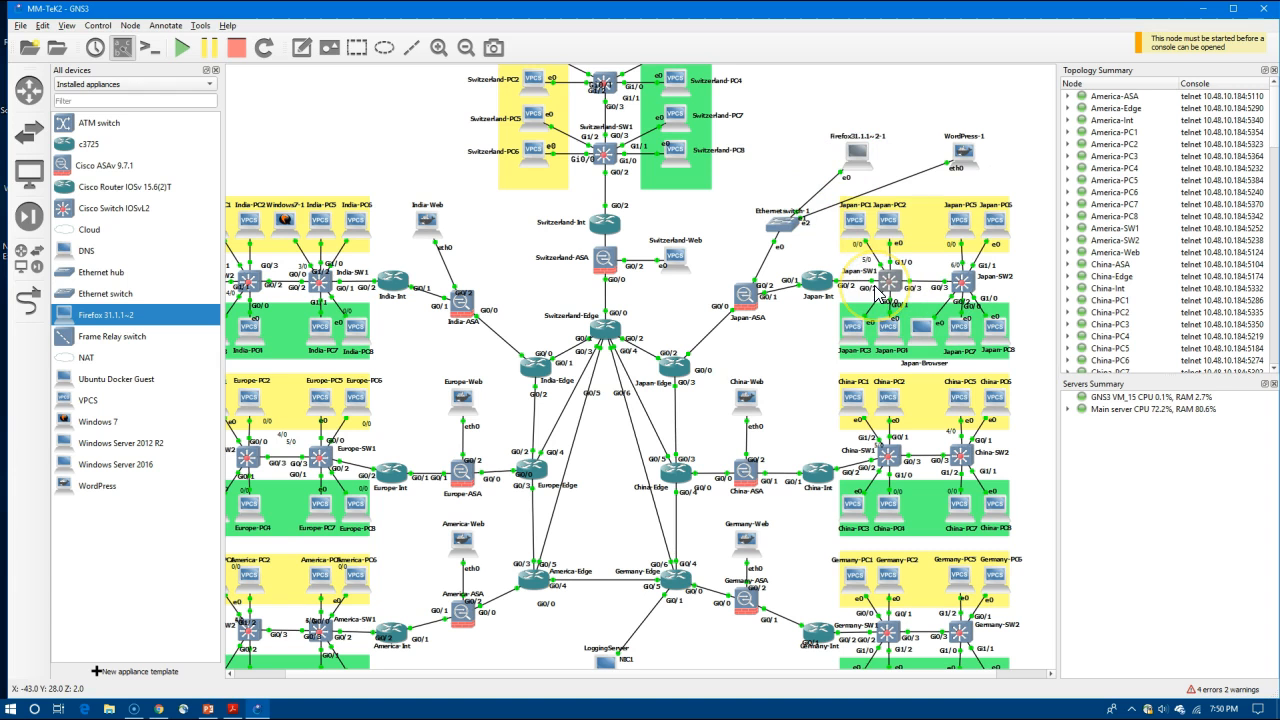
right_click(862, 167)
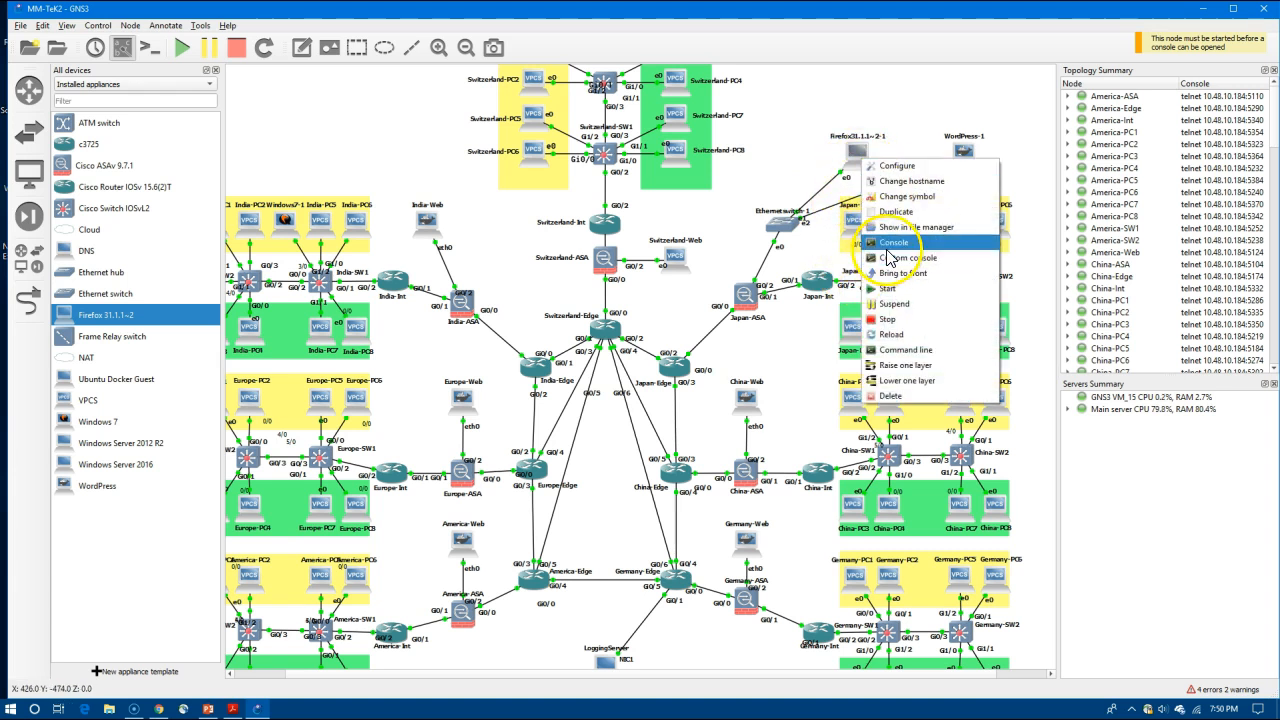
click(887, 257)
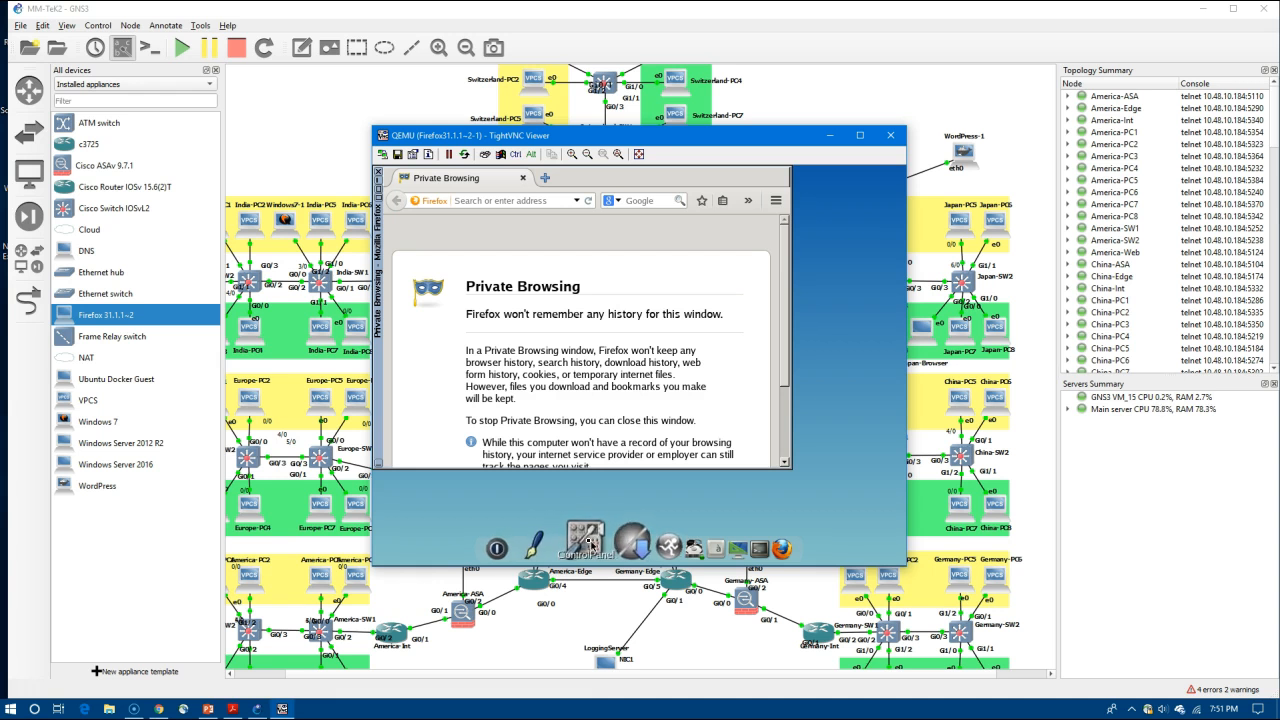
In the Firefox guest's network settings, set the eth0 IP address to 172.16.1.10
click(590, 540)
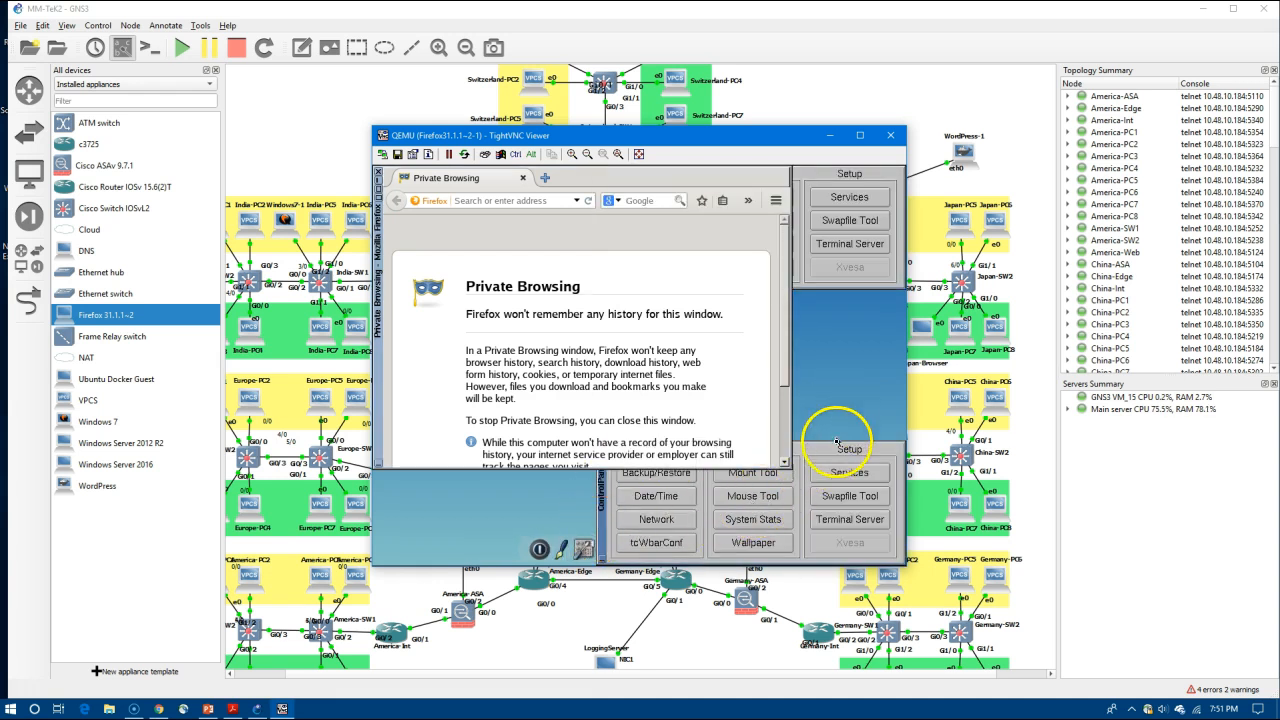
double_click(667, 513)
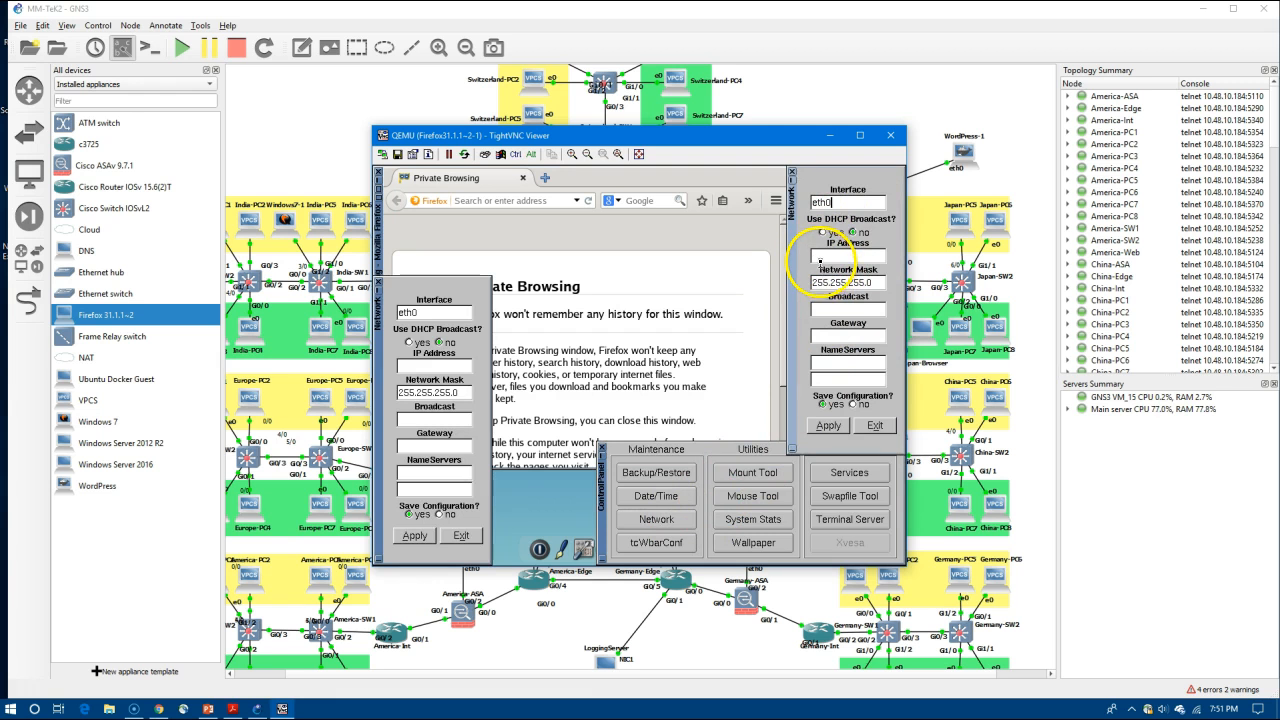
click(820, 257)
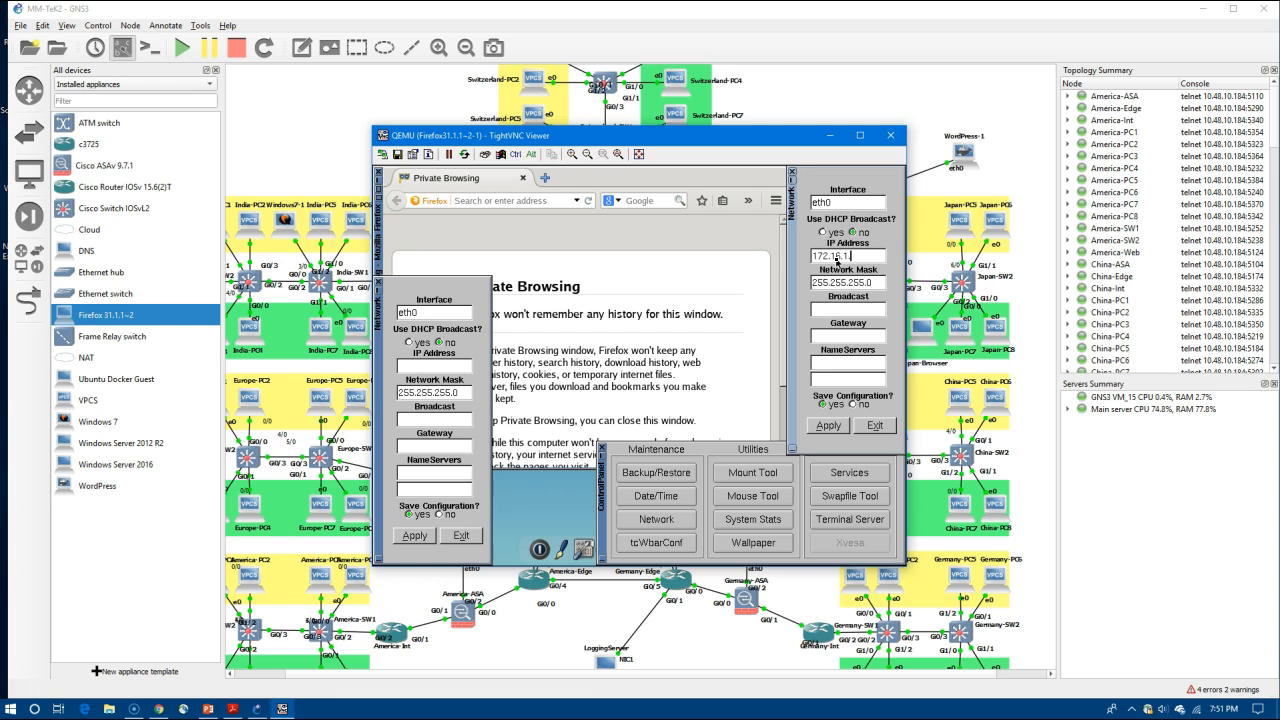
text(10)
Fill in the broadcast address, set the gateway to 172.16.1.1, apply the configuration and exit both network settings windows
click(838, 310)
click(875, 336)
key(BackSpace)
key(BackSpace)
key(BackSpace)
text(1)
click(830, 427)
click(875, 427)
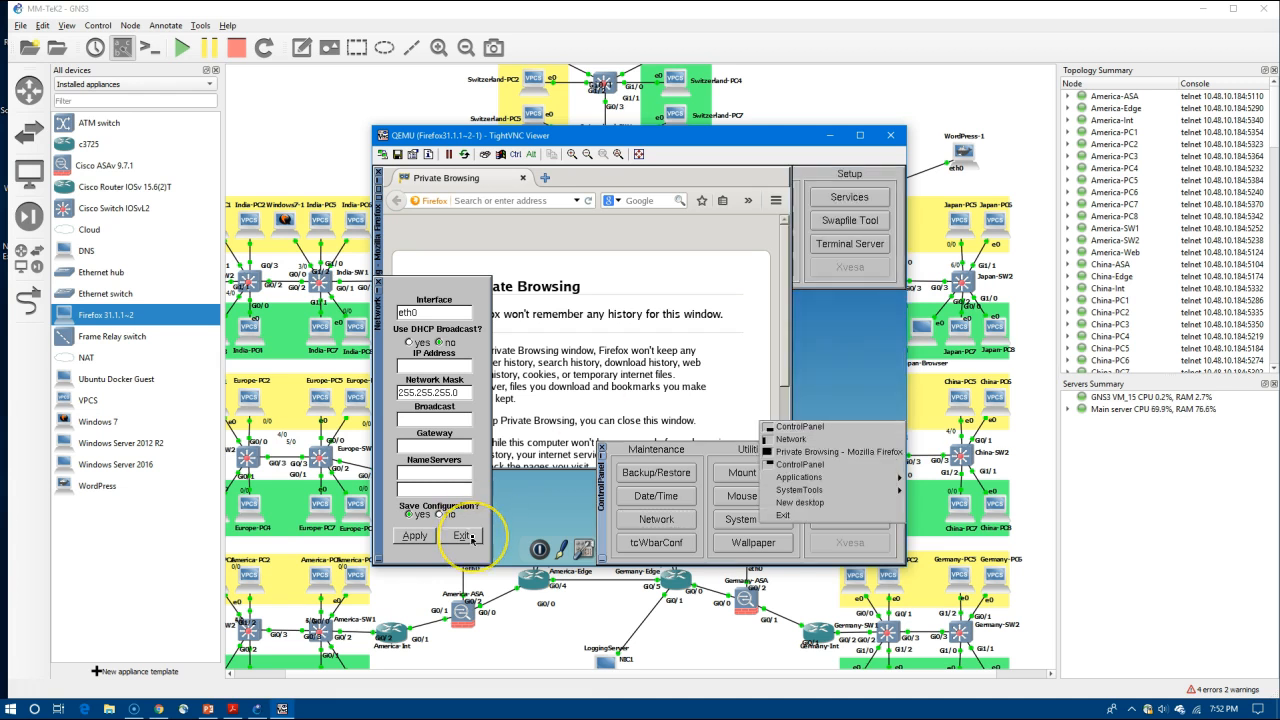
click(471, 538)
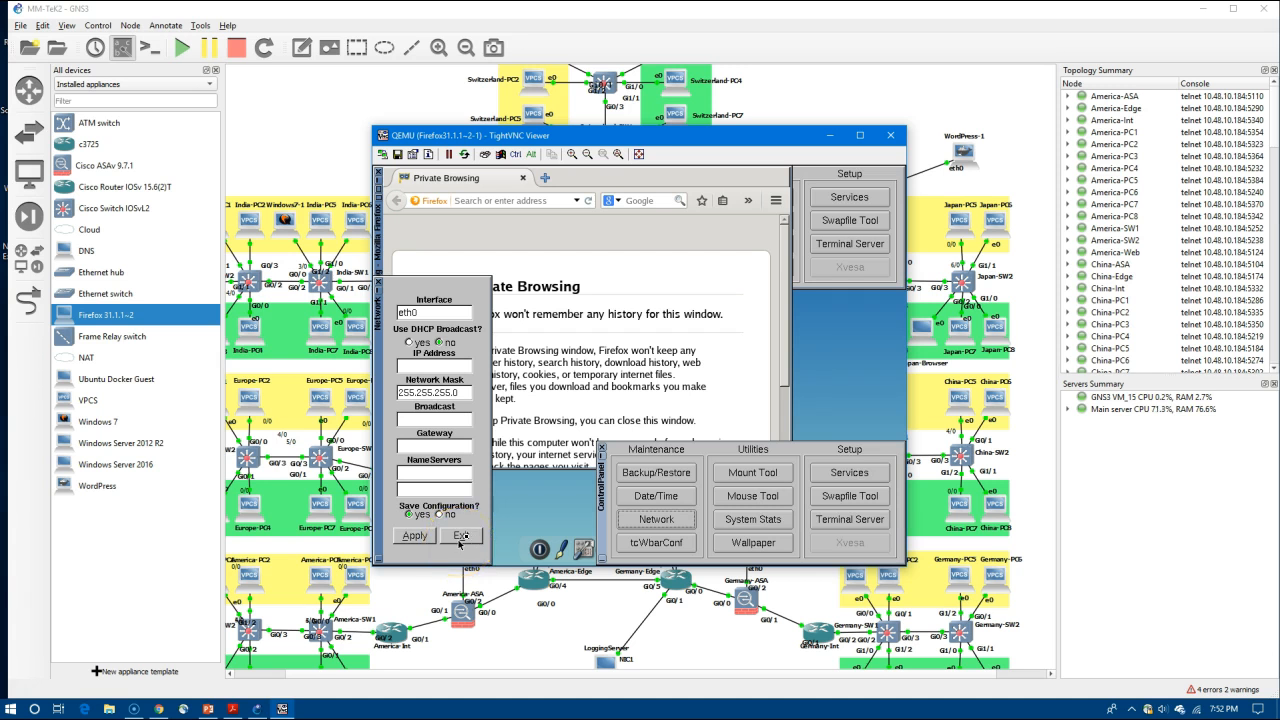
click(456, 537)
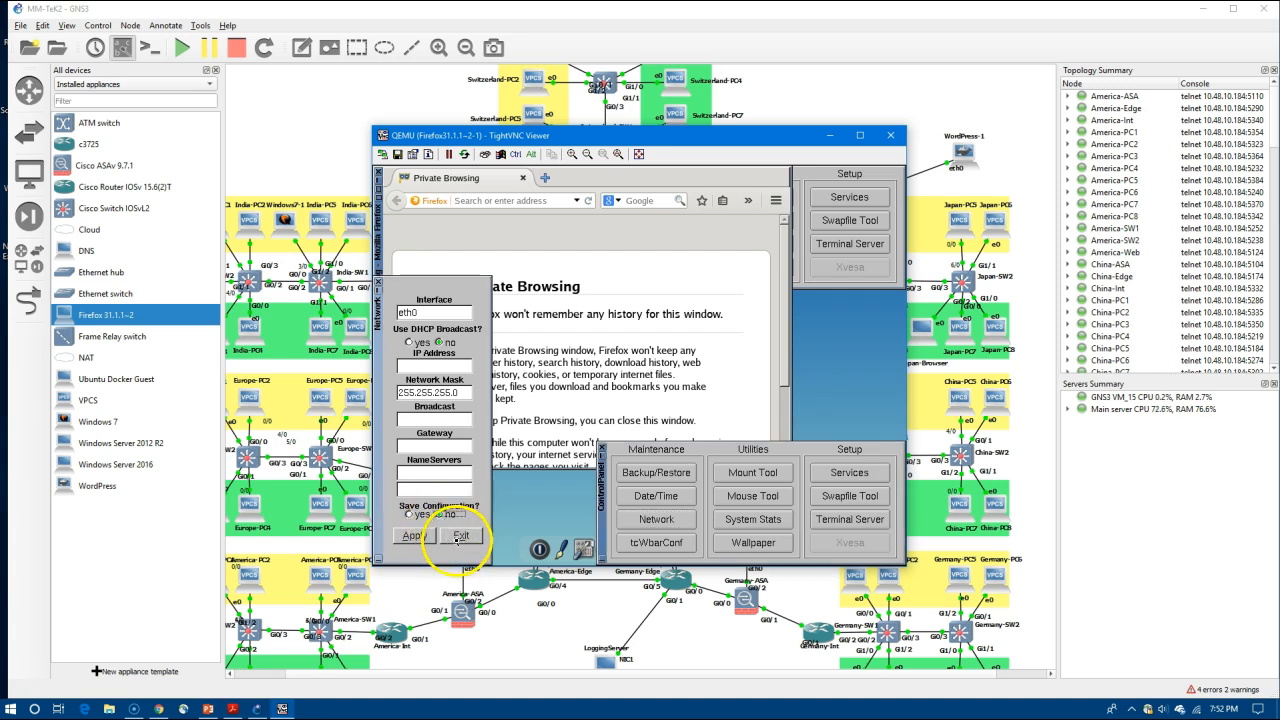
Browse to 172.16.1.2 in the guest's Firefox and examine the WordPress server's page in an enlarged viewer
click(502, 200)
text(172.16.1.2)
key(Return)
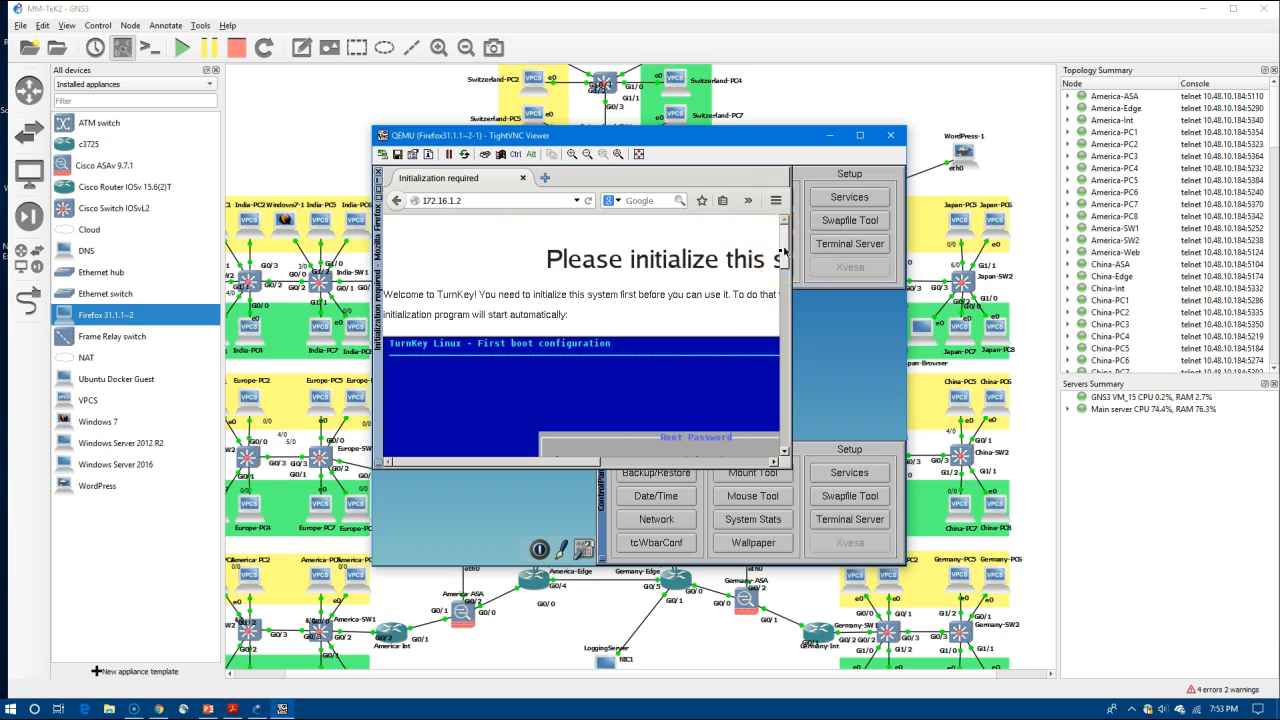
drag(785, 254, 773, 285)
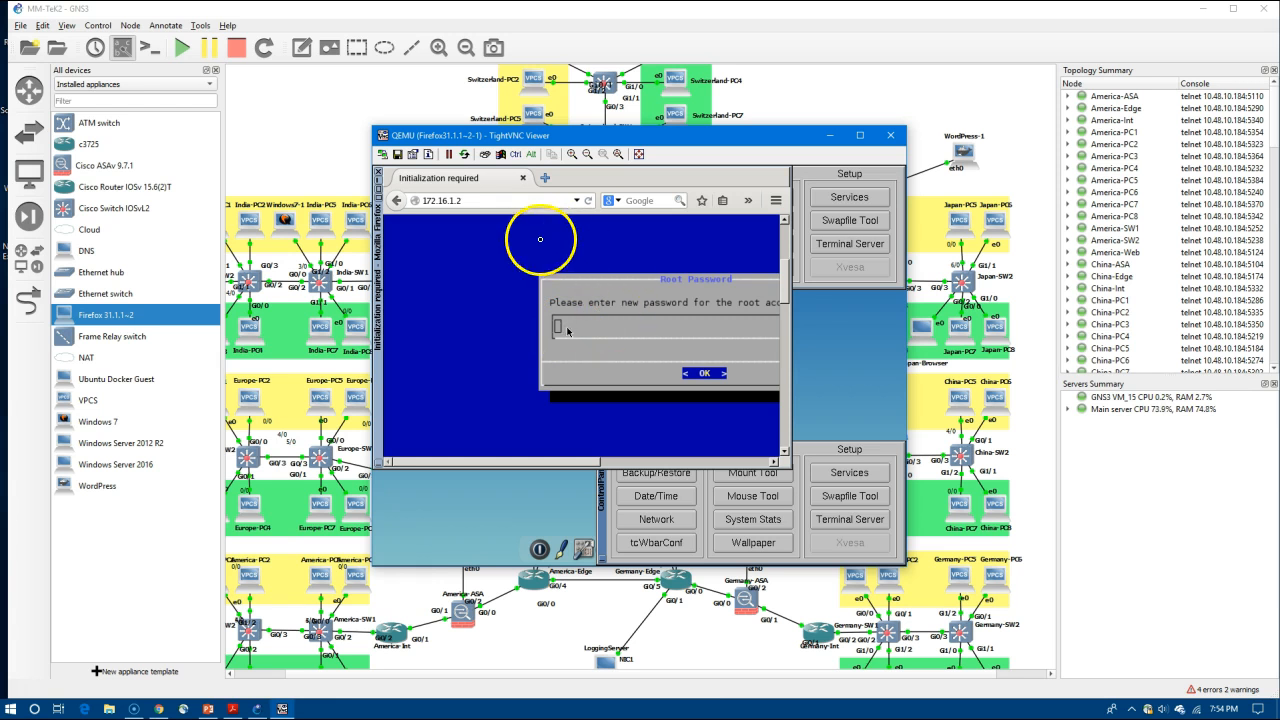
click(596, 153)
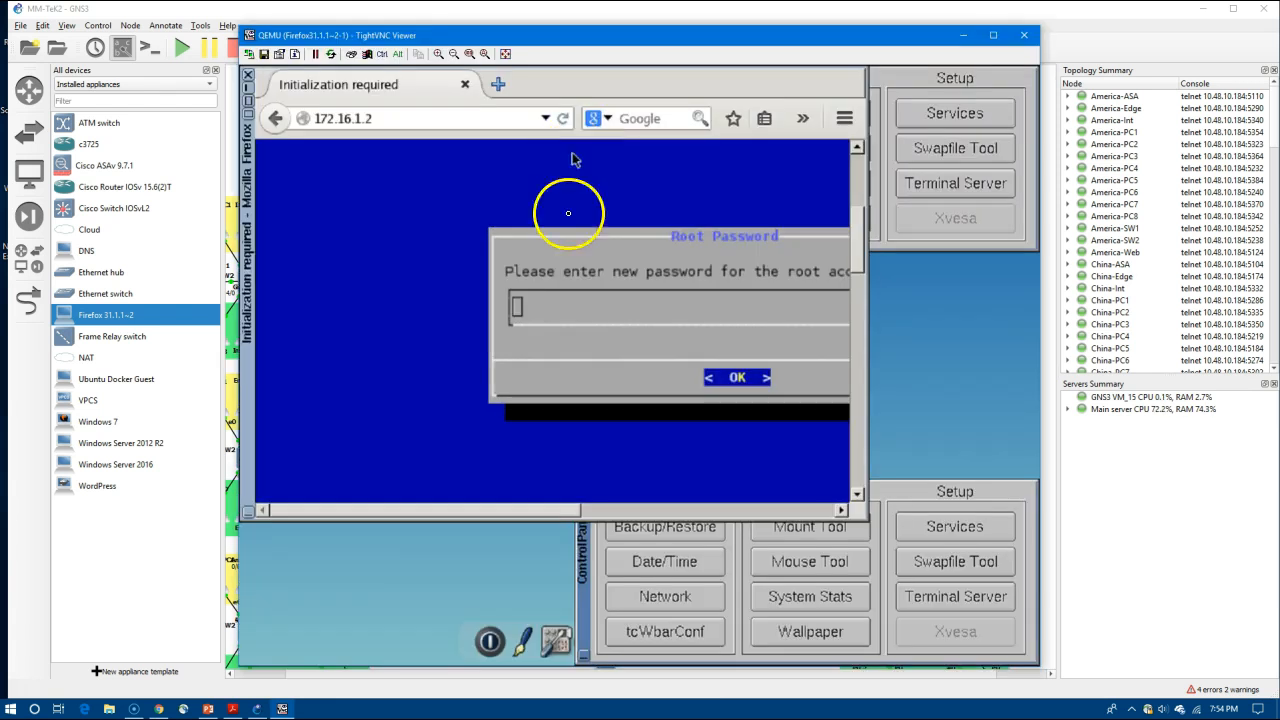
Close the 172.16.1.2 browser tab and minimize the TightVNC viewer to return to the topology
click(466, 85)
click(961, 37)
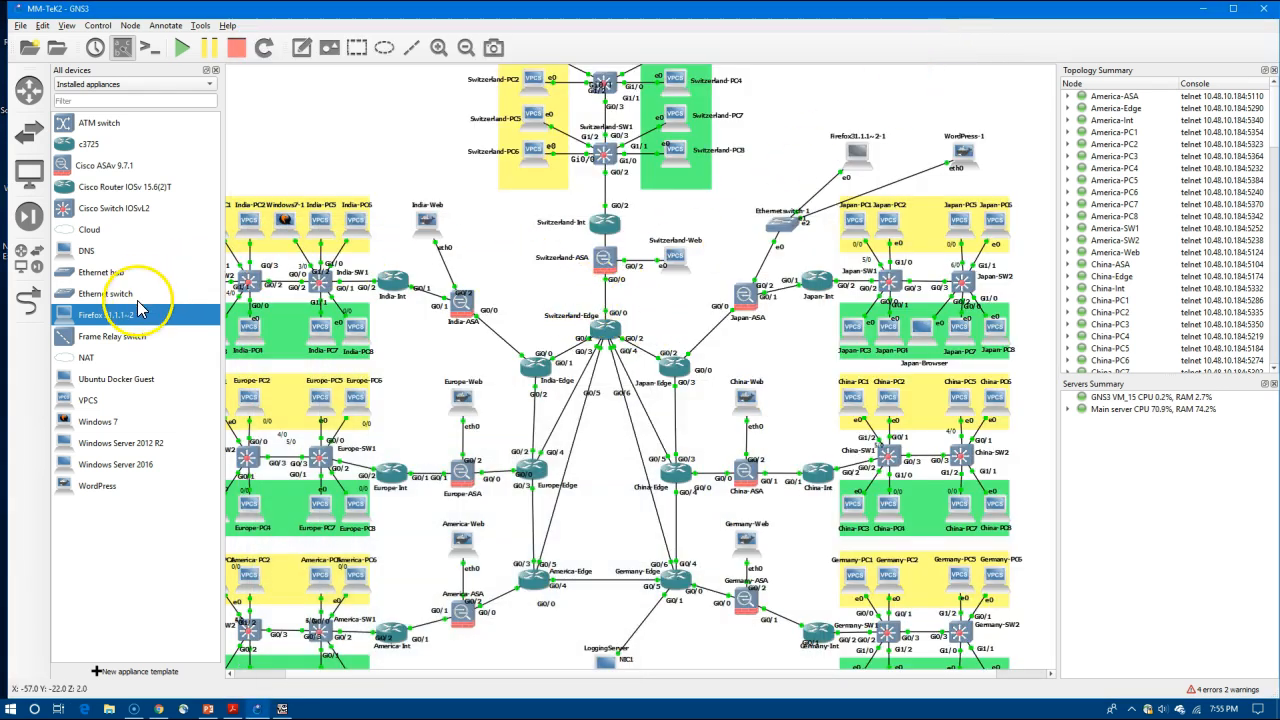
Add an Ubuntu Docker Guest to the topology and position it beside the Firefox client above the Ethernet switch
drag(115, 380, 811, 150)
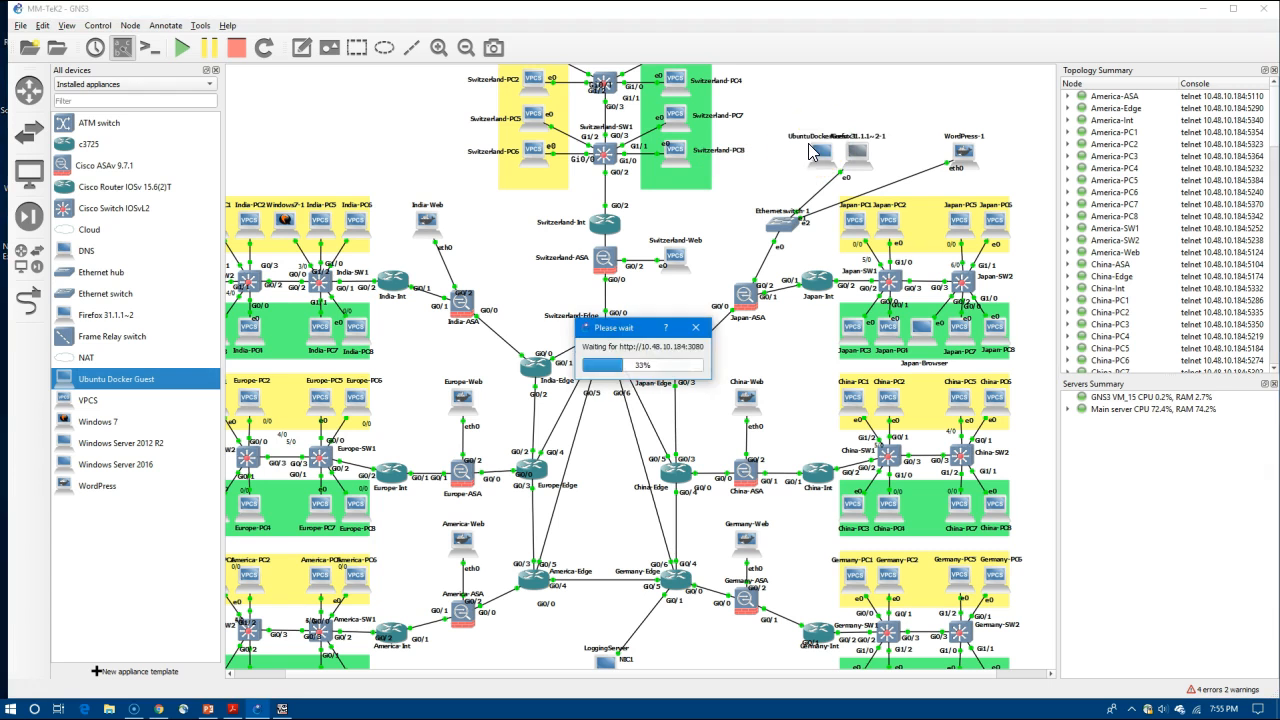
drag(822, 157, 790, 146)
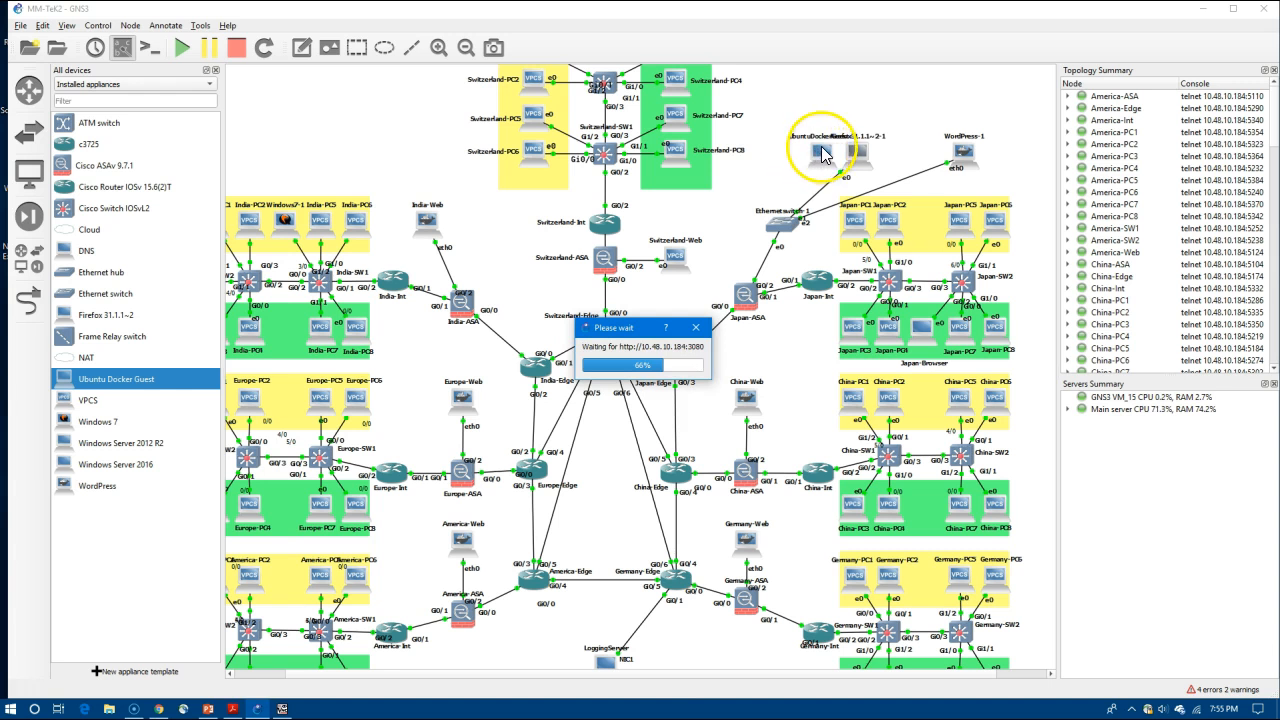
drag(830, 150, 799, 146)
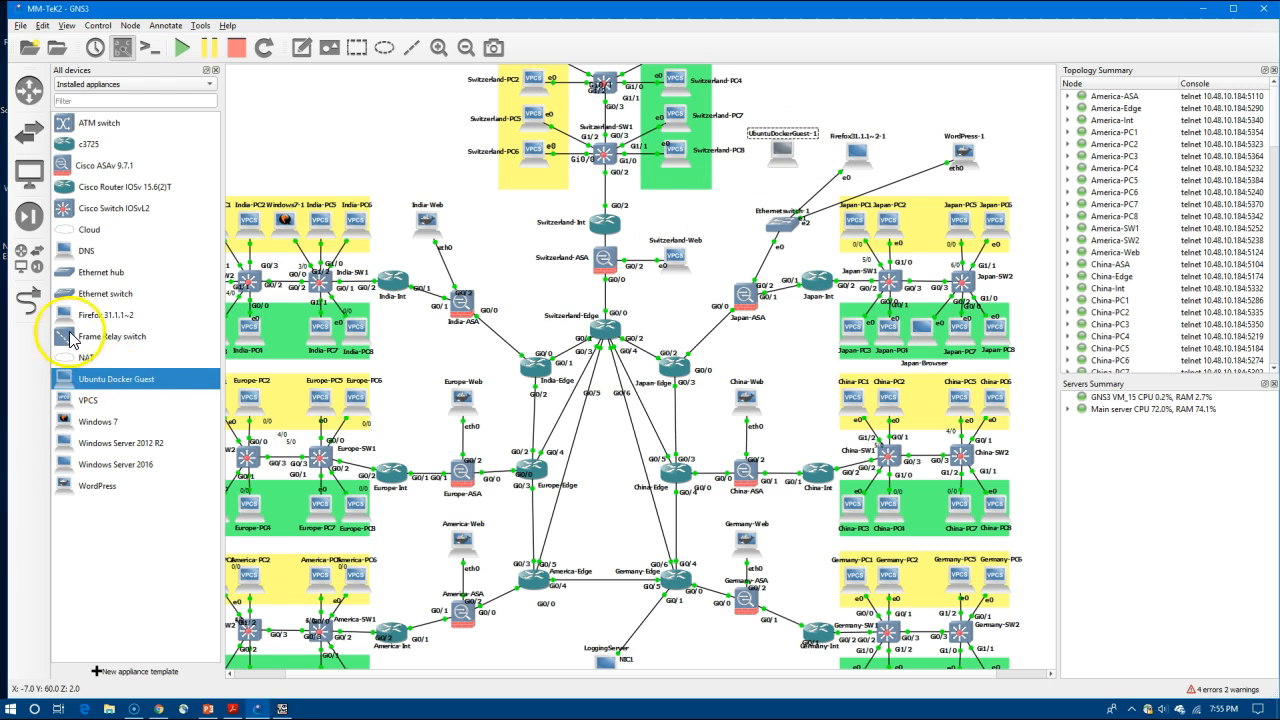
Link the Ubuntu guest's eth0 interface to a free port on Ethernetswitch-1 and leave link mode
click(28, 298)
click(776, 158)
click(788, 166)
click(786, 223)
click(818, 273)
click(28, 300)
Edit the Ubuntu guest's interfaces configuration and uncomment the static eth0 lines through the address, netmask and gateway
right_click(773, 155)
click(840, 326)
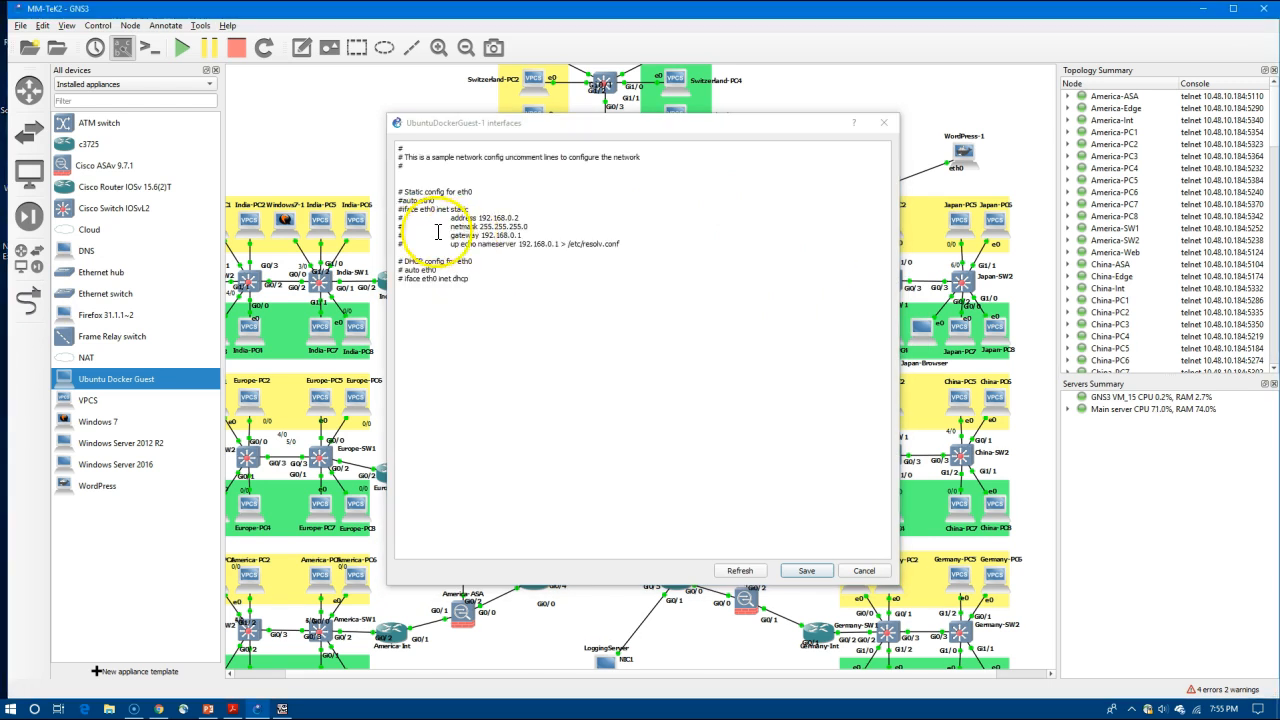
click(402, 204)
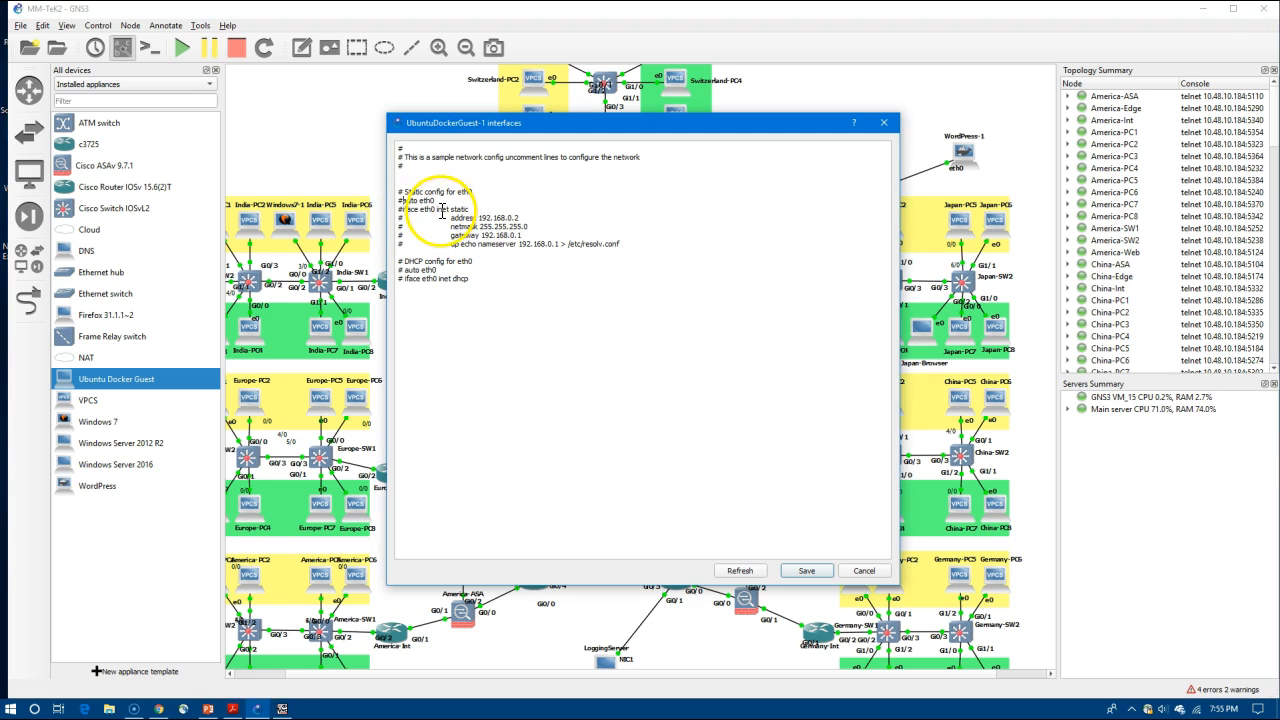
key(BackSpace)
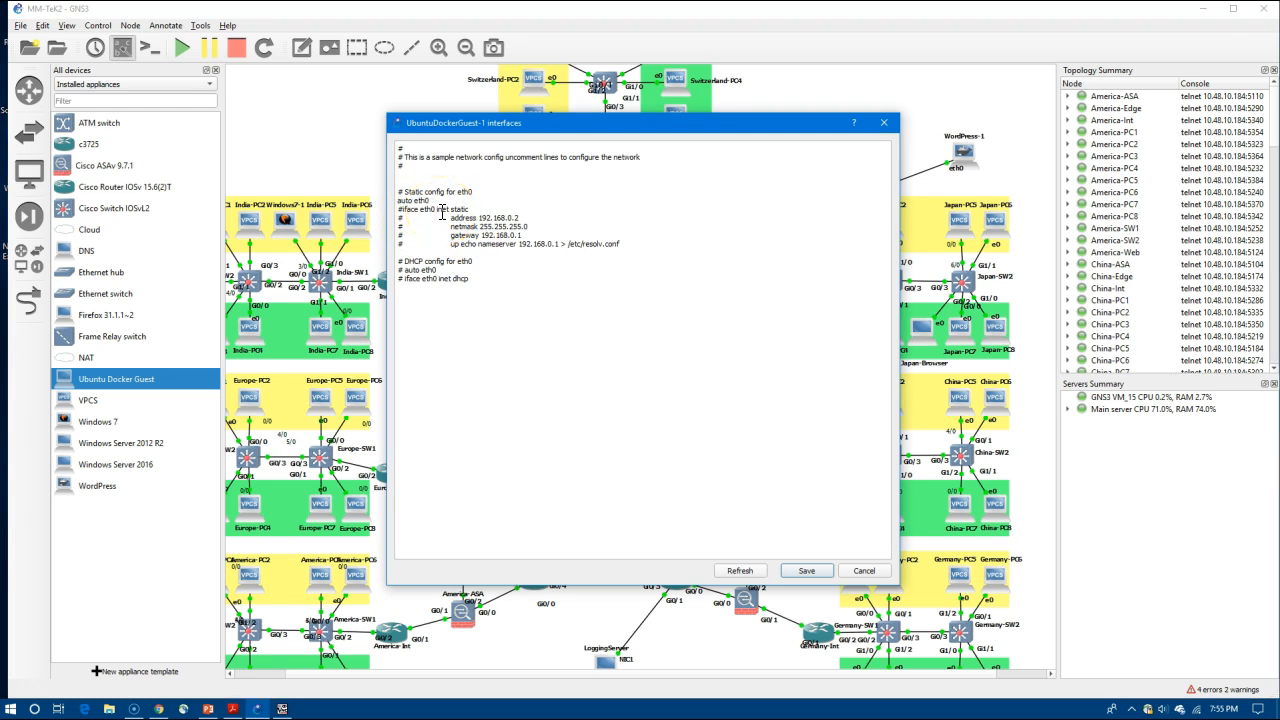
key(Down)
key(Delete)
key(BackSpace)
key(Down)
key(Delete)
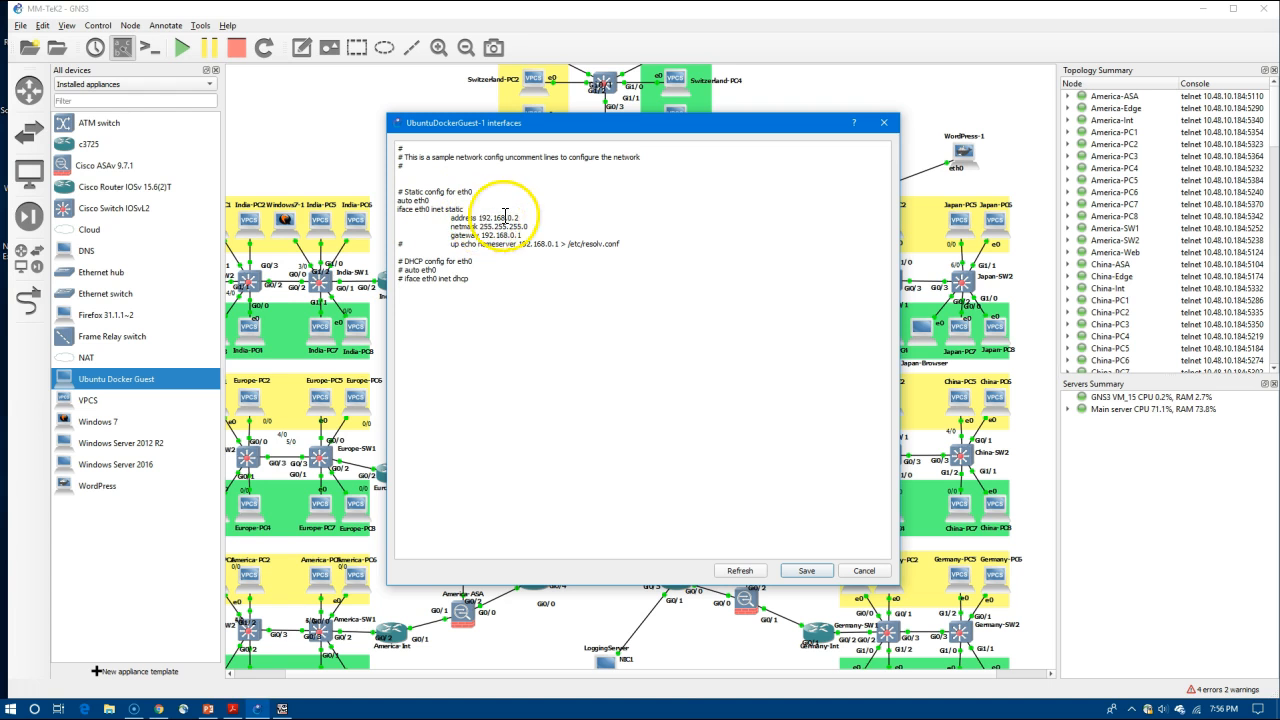
Set the Ubuntu guest's static address to 172.16.1.20 and gateway to 172.16.1.1, and save the interfaces configuration
key(Delete)
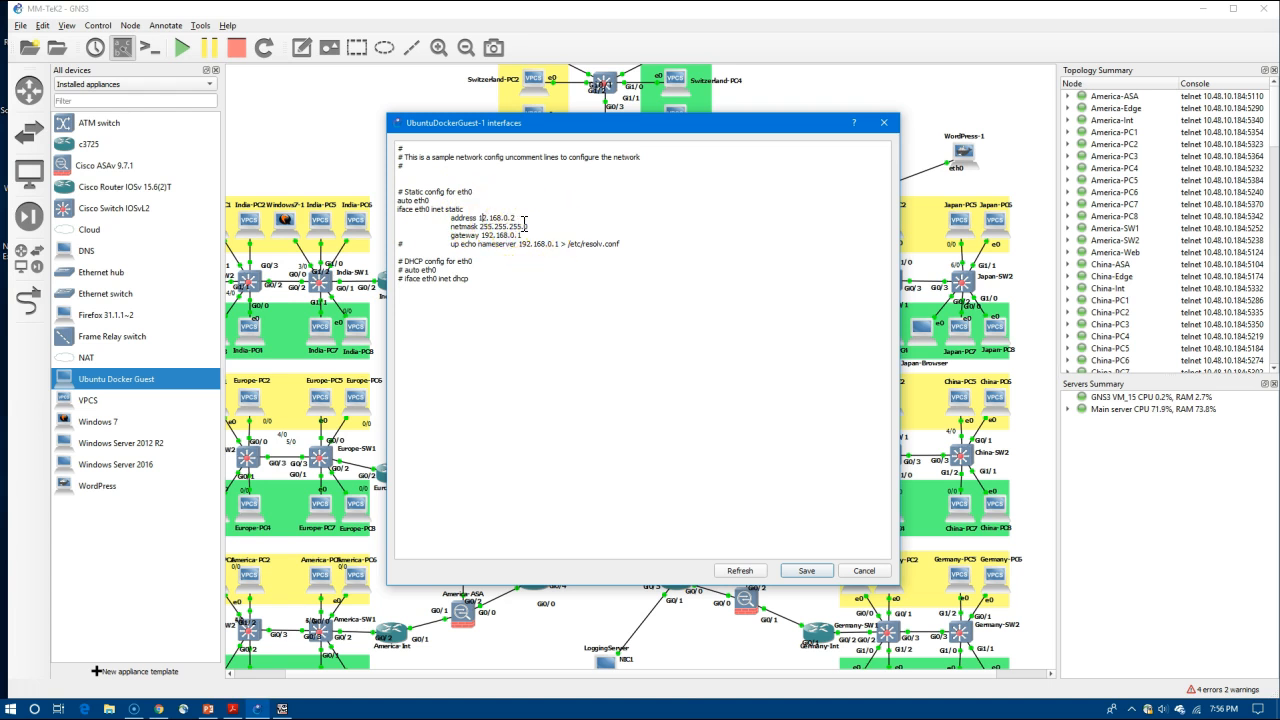
text(7)
key(Delete)
key(Delete)
text(1)
key(Delete)
key(BackSpace)
key(BackSpace)
text(7)
click(524, 213)
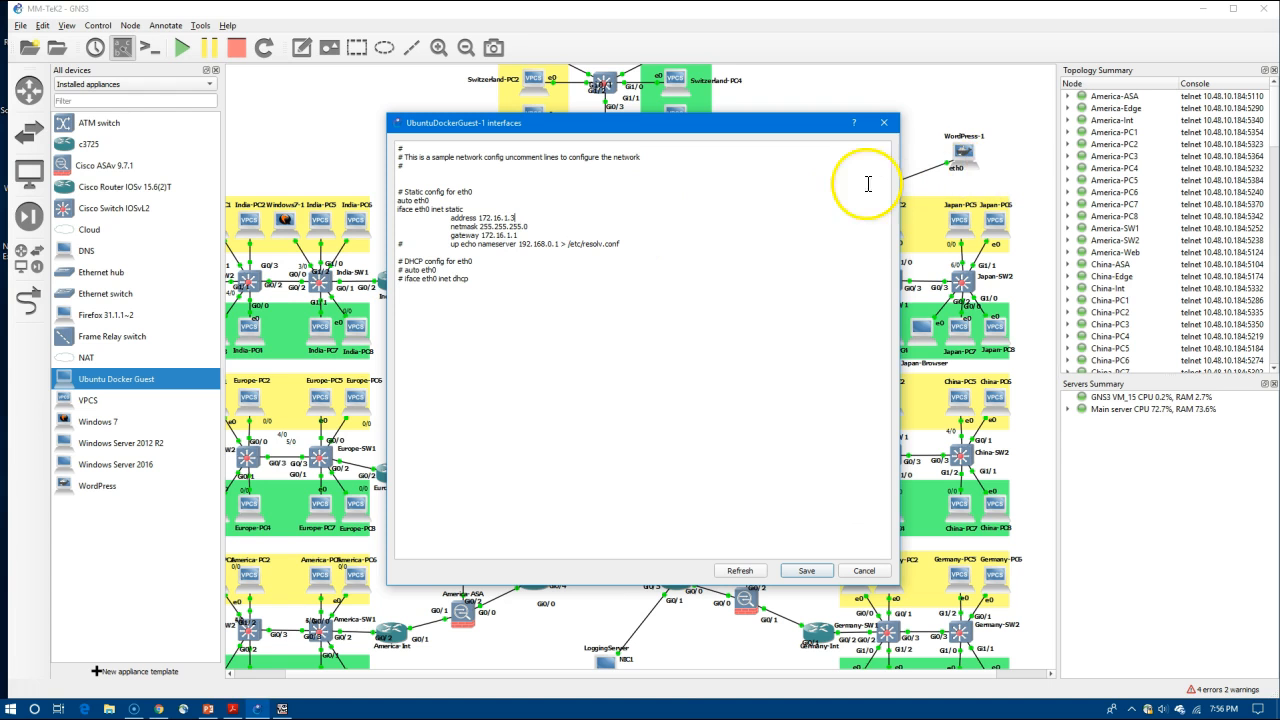
key(BackSpace)
text(20)
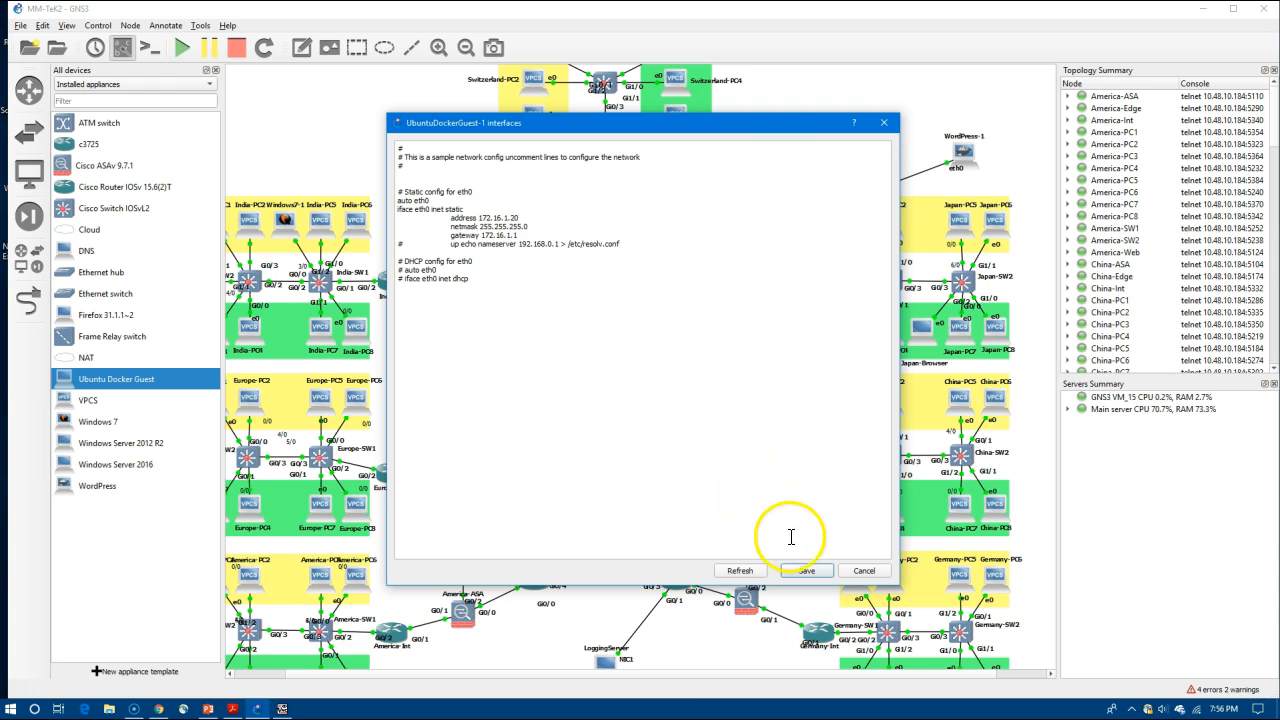
click(806, 570)
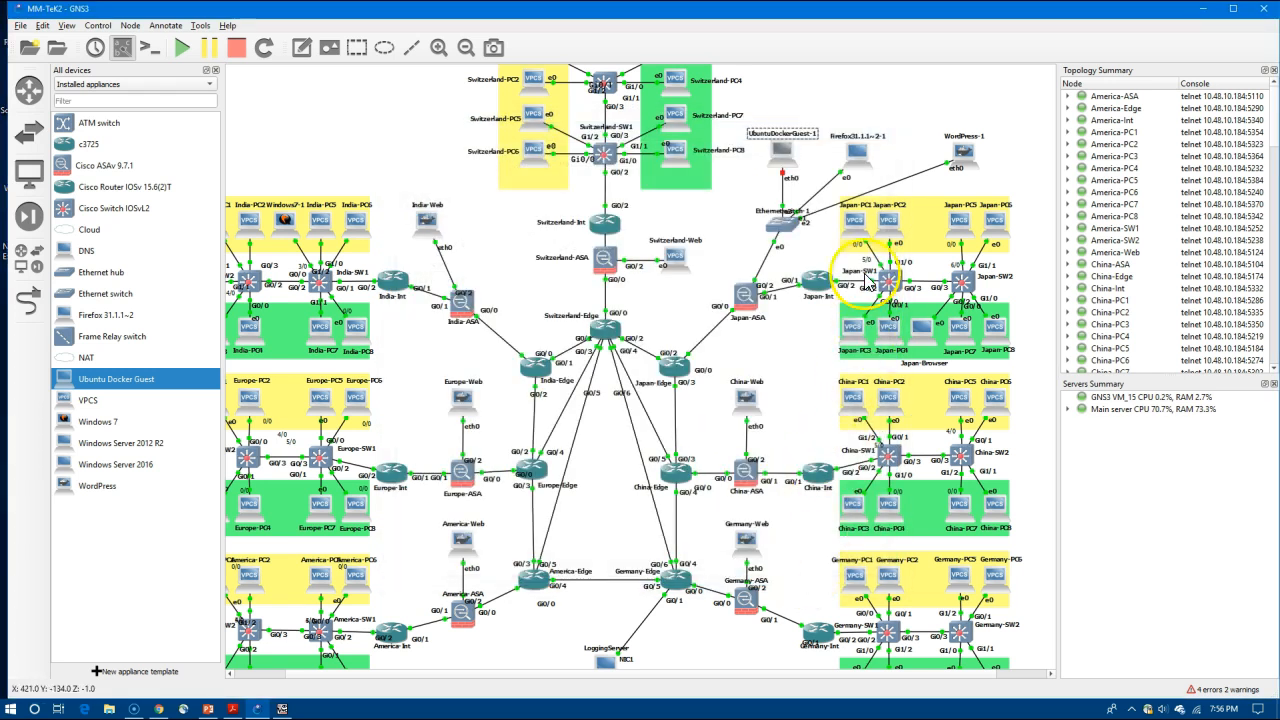
Start the Ubuntu guest and open its console
right_click(786, 167)
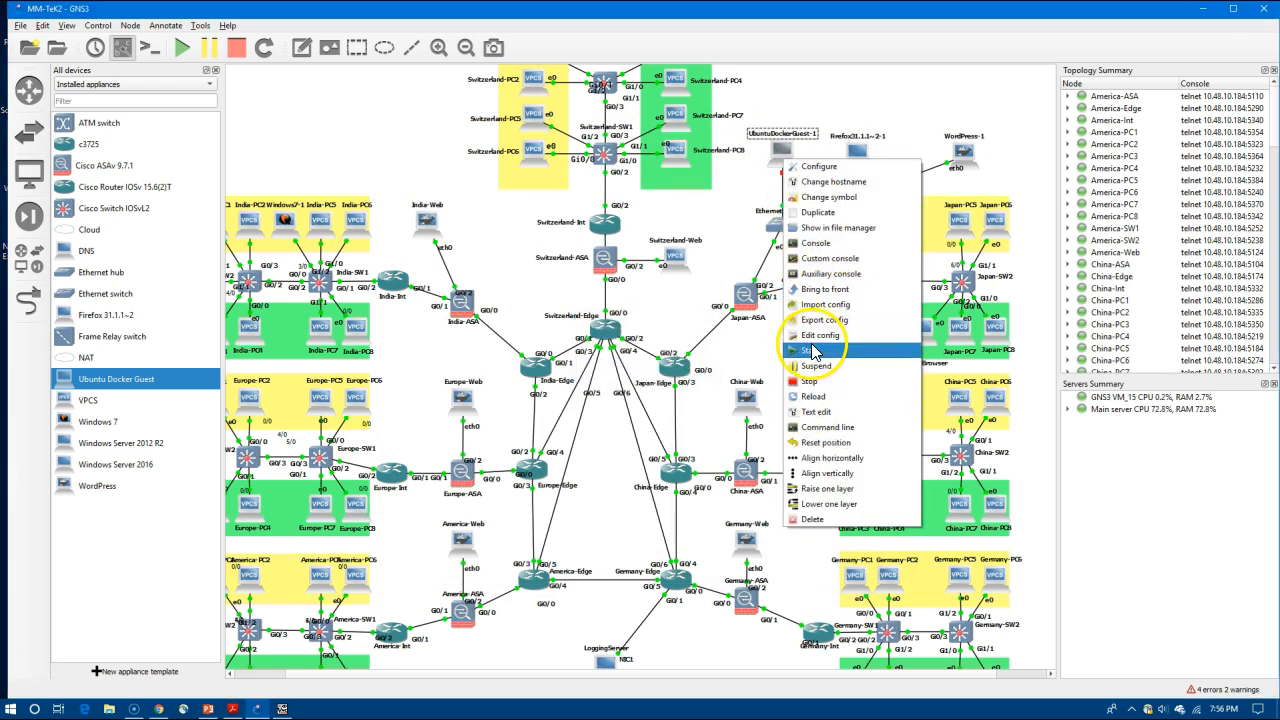
click(812, 352)
right_click(783, 156)
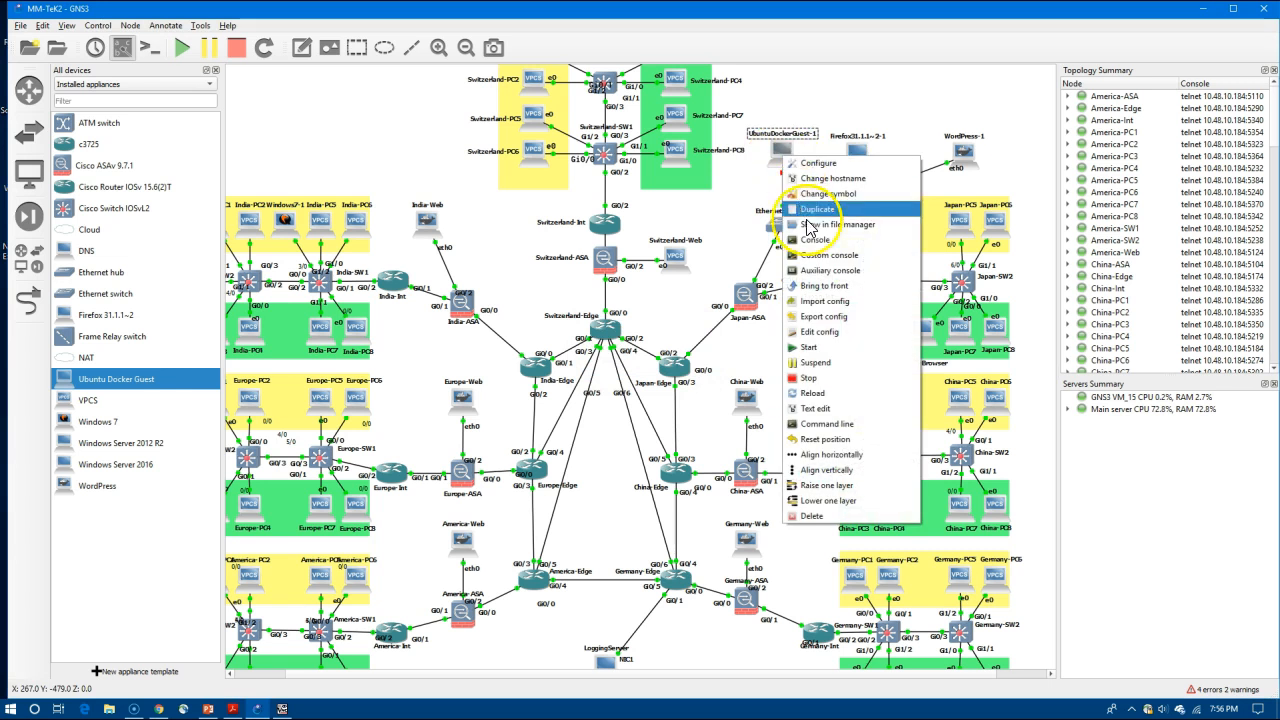
click(813, 240)
click(743, 373)
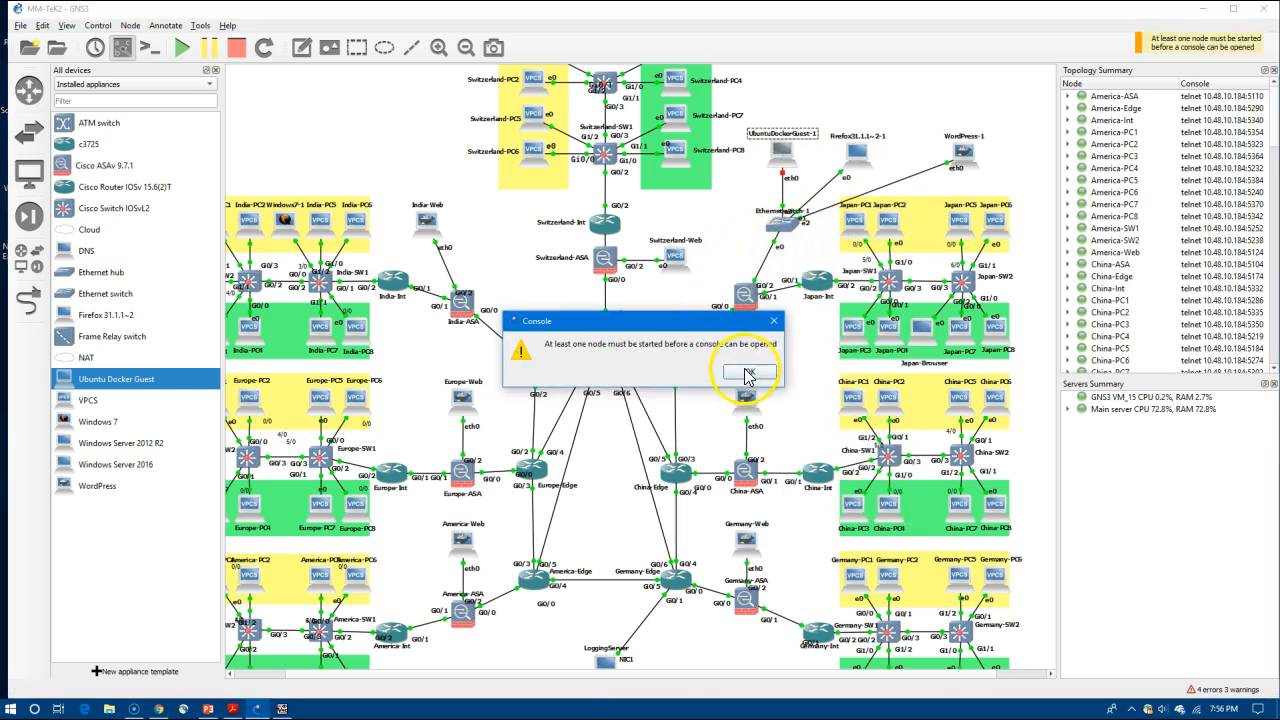
right_click(785, 156)
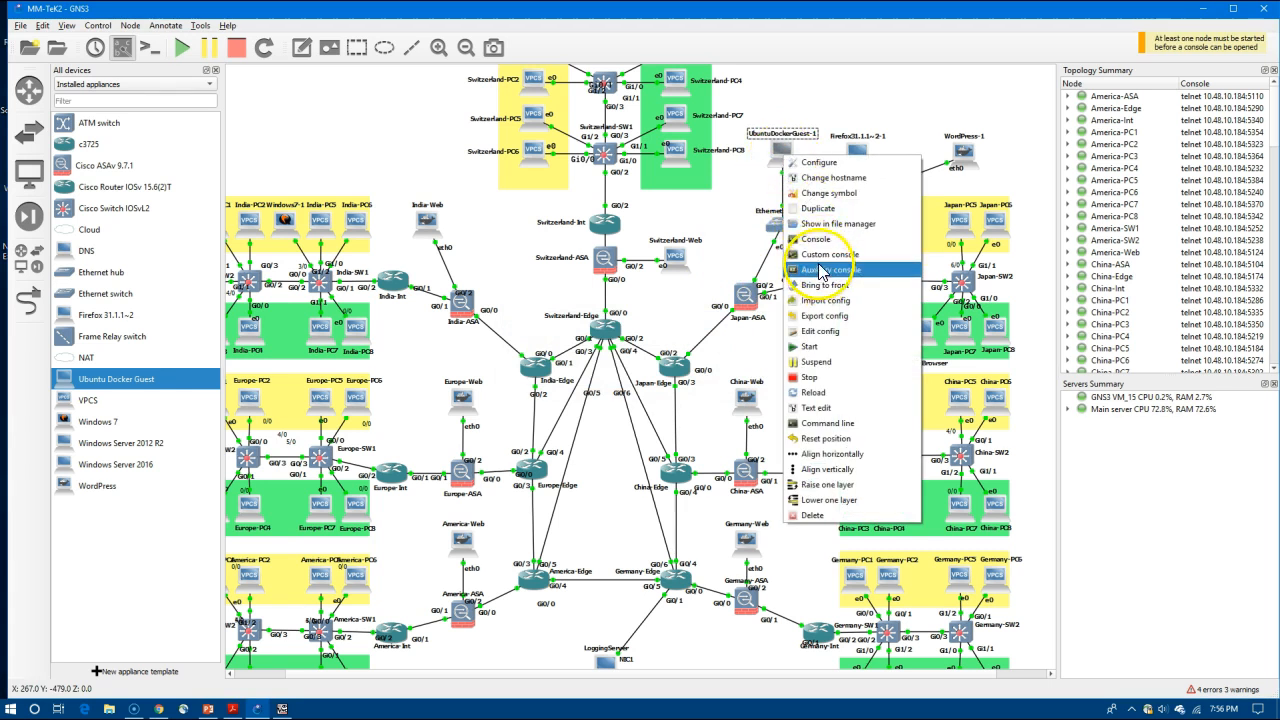
click(817, 243)
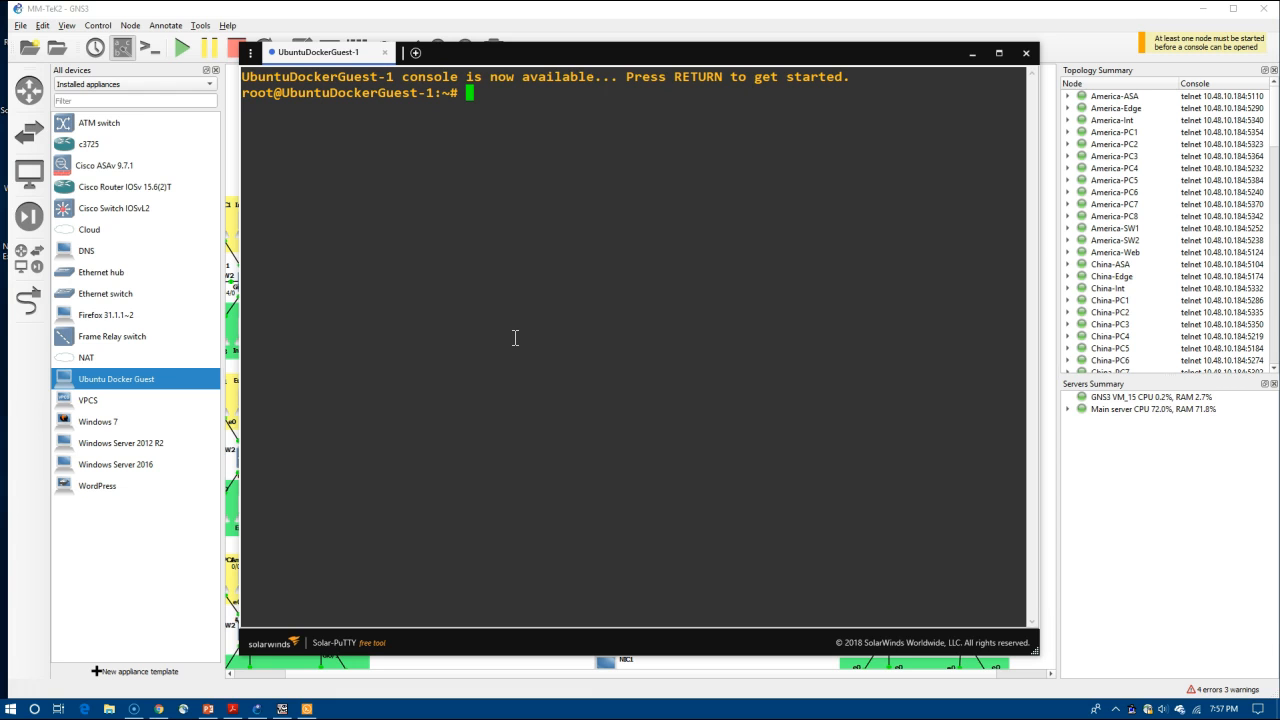
Run ssh 172.16.1.2 from the Ubuntu guest to connect to the WordPress server
text(ssh )
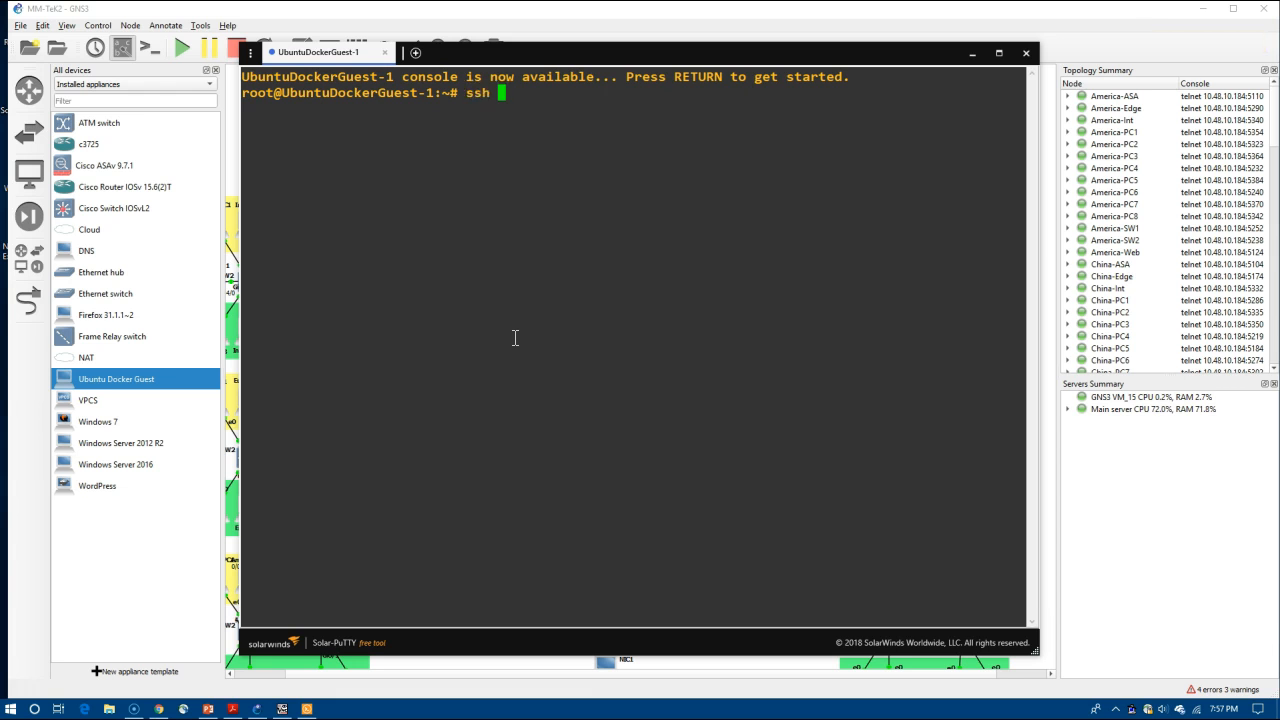
text(1)
text(72.16.)
click(589, 277)
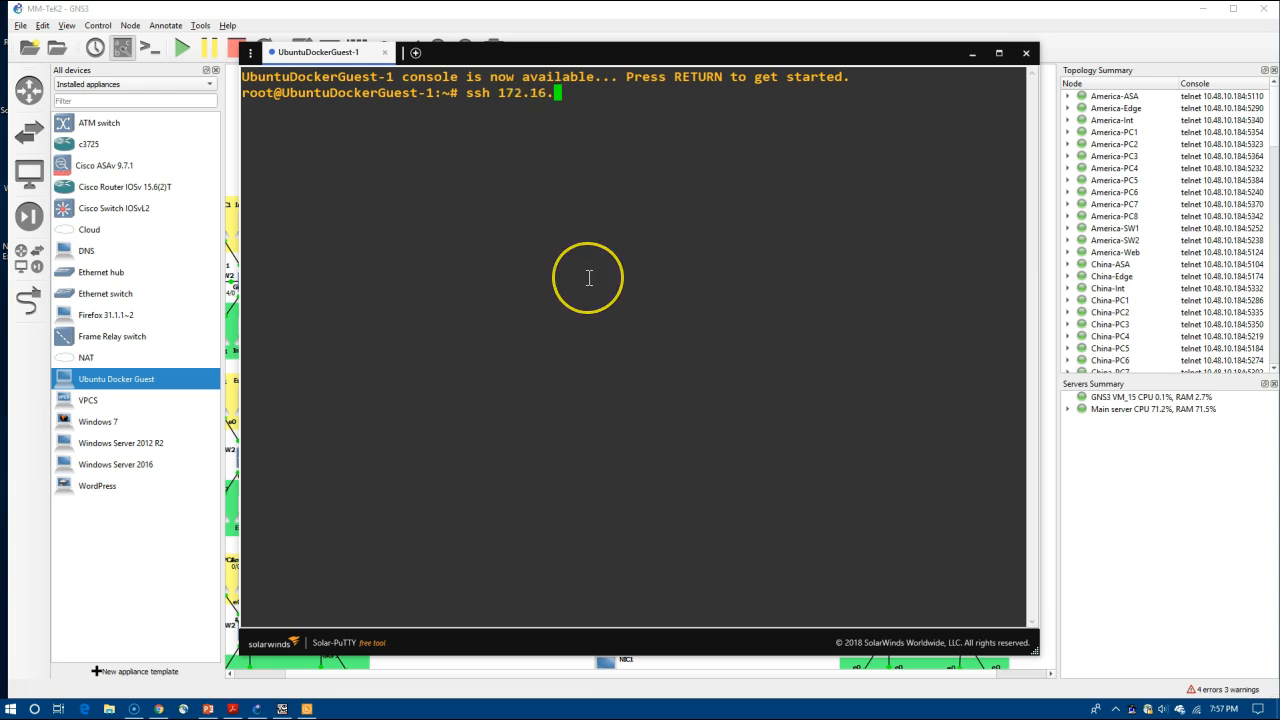
text(1.2)
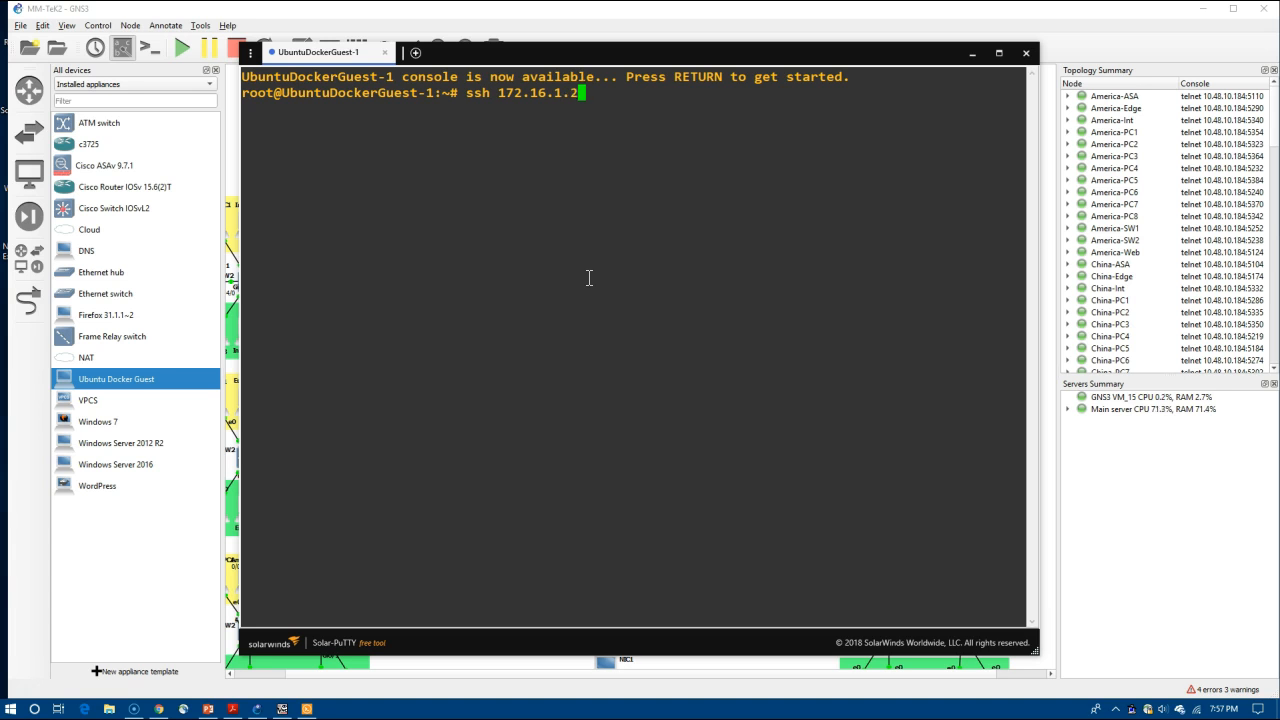
key(Return)
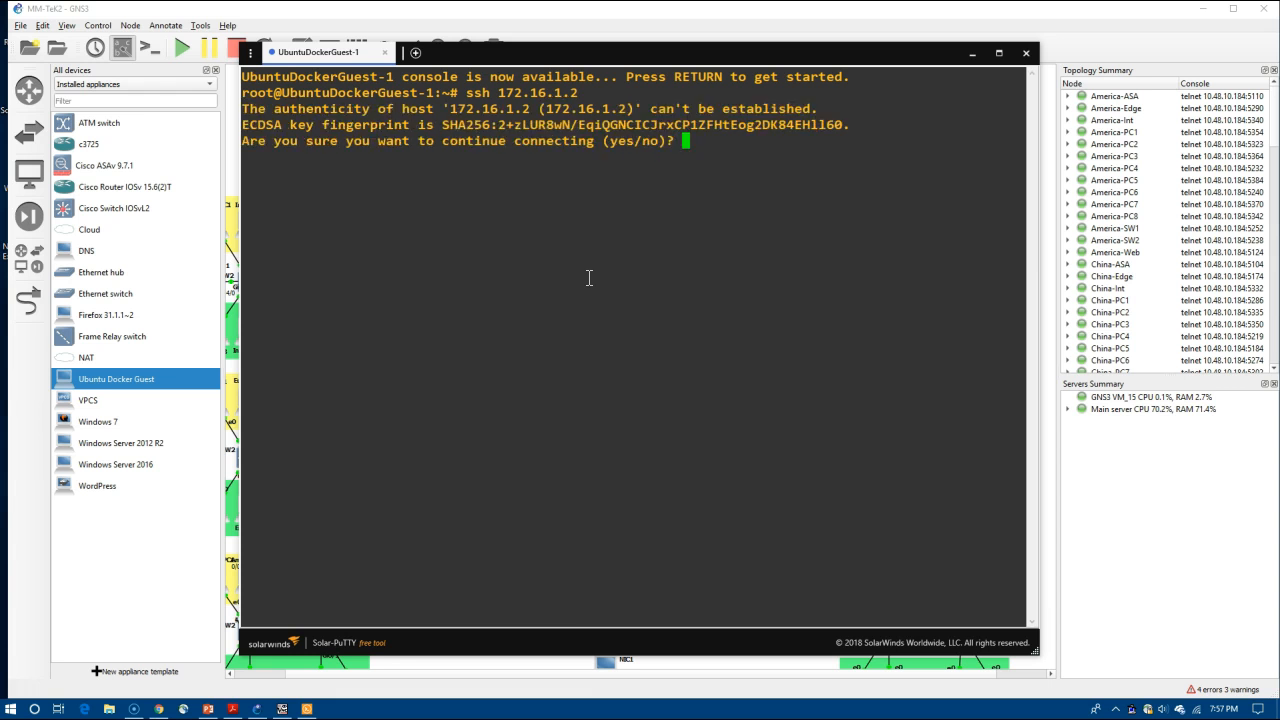
Answer yes to accept the WordPress server's host key and try to log in with the root password
text(yes)
key(Return)
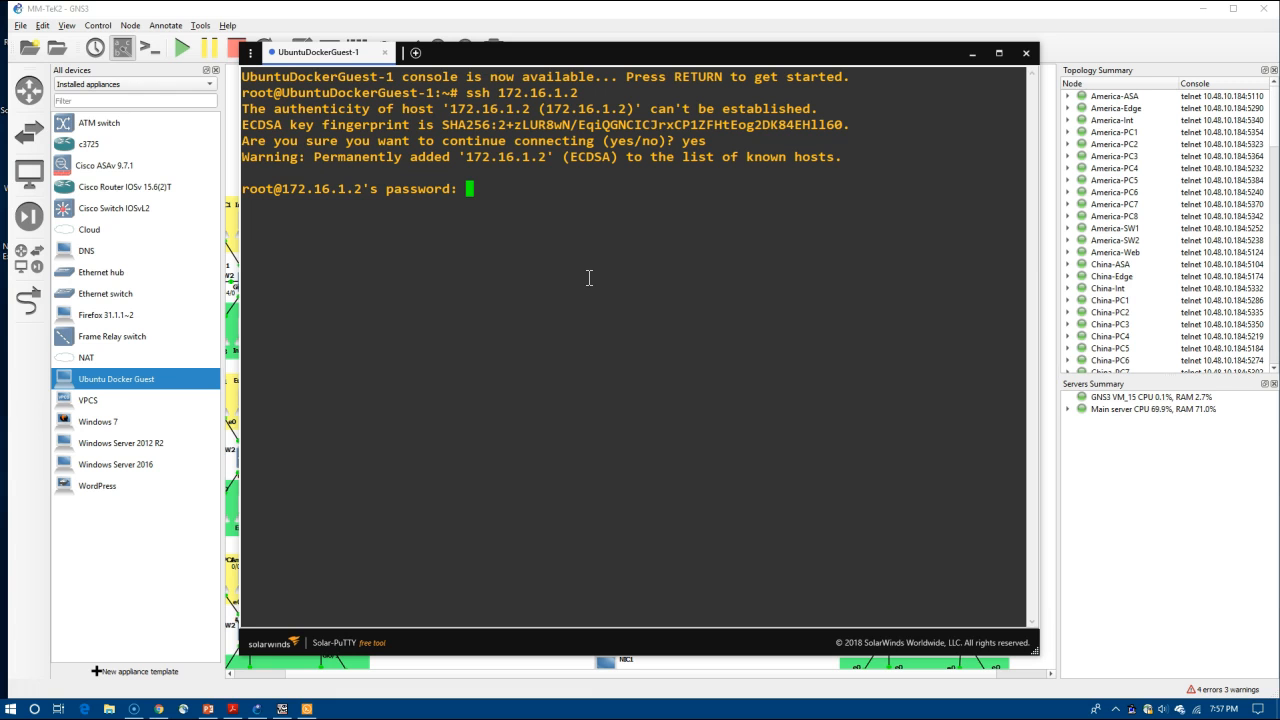
key(Return)
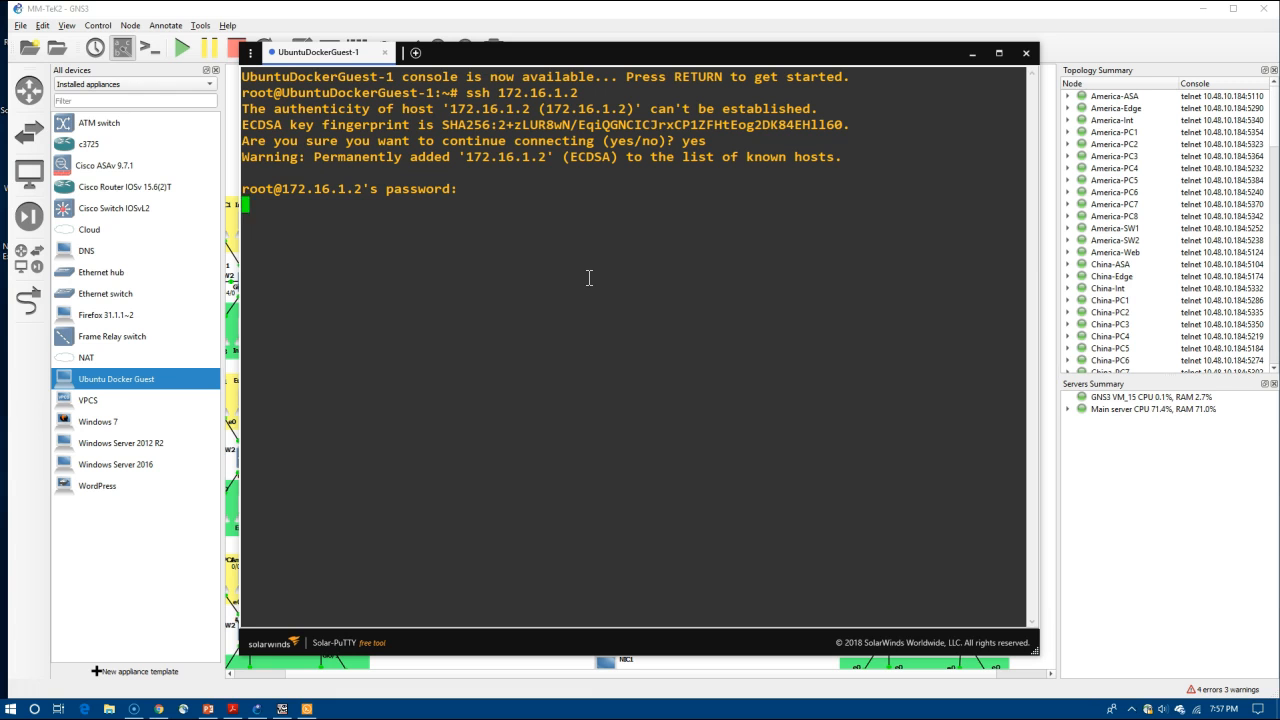
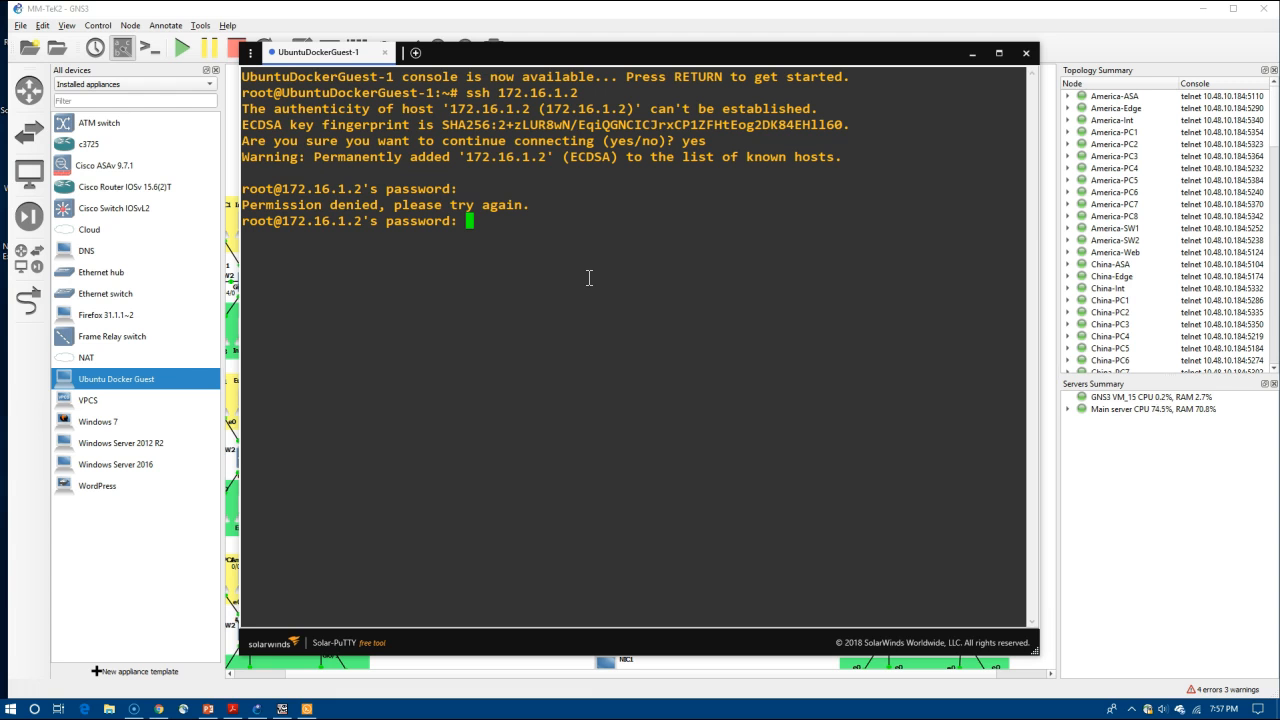
key(Return)
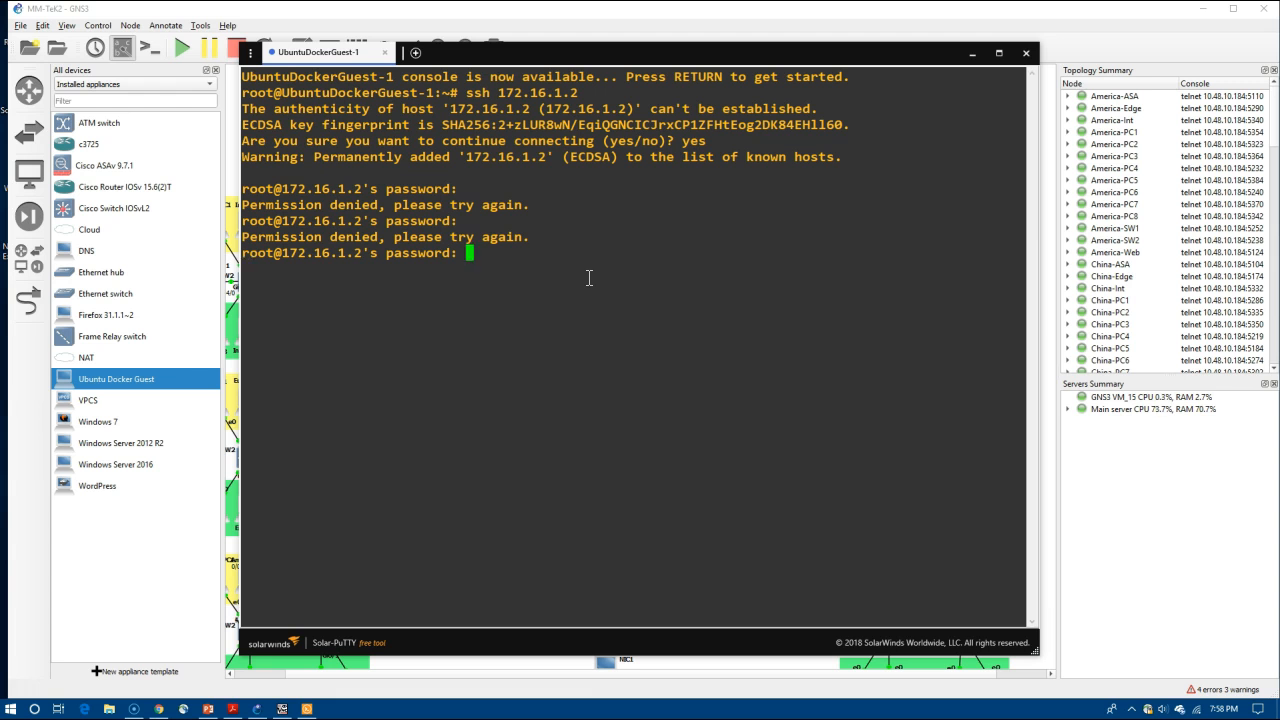
Move the console window aside, open the WordPress-1 console from the topology and bring its session to the front
drag(606, 52, 363, 94)
right_click(966, 155)
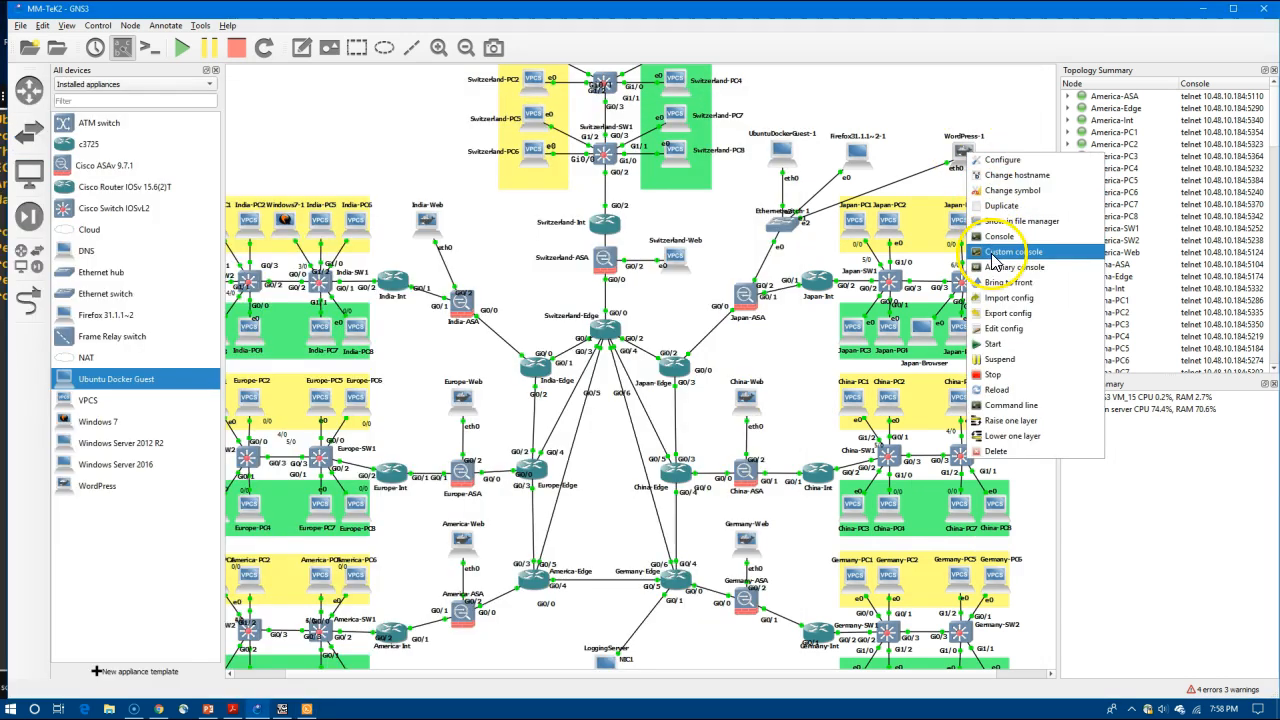
click(992, 254)
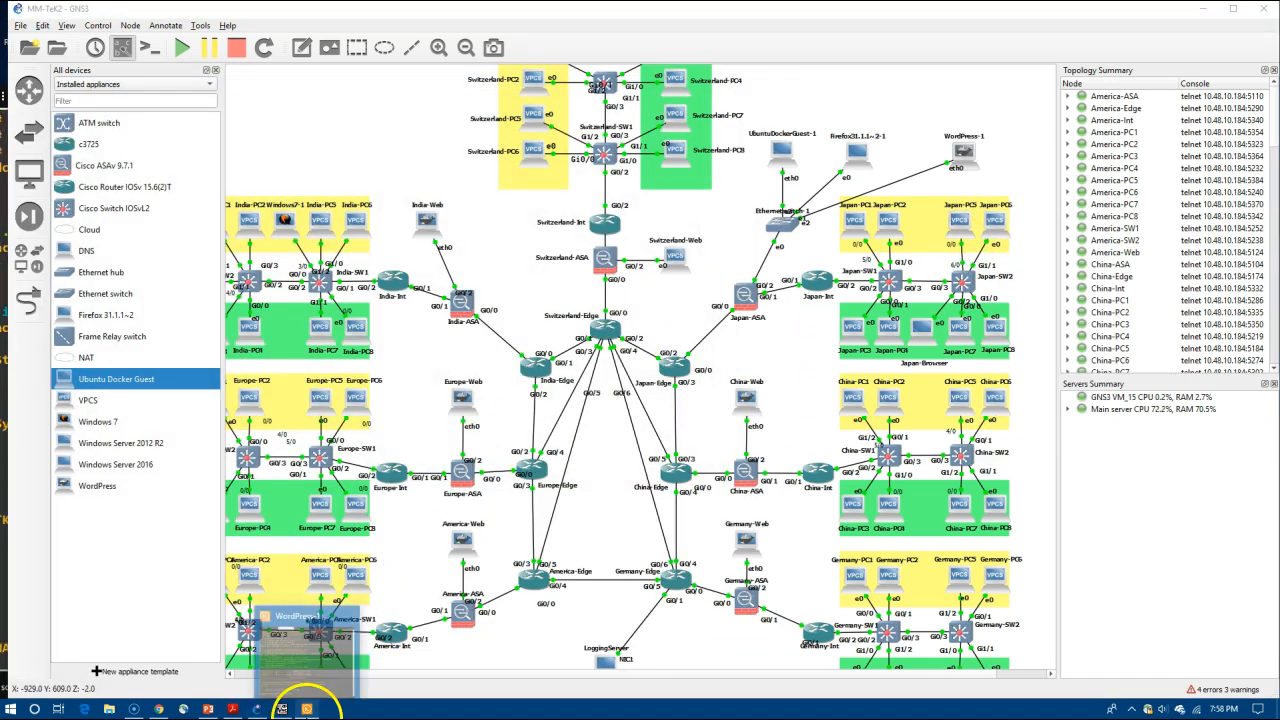
click(307, 709)
click(310, 648)
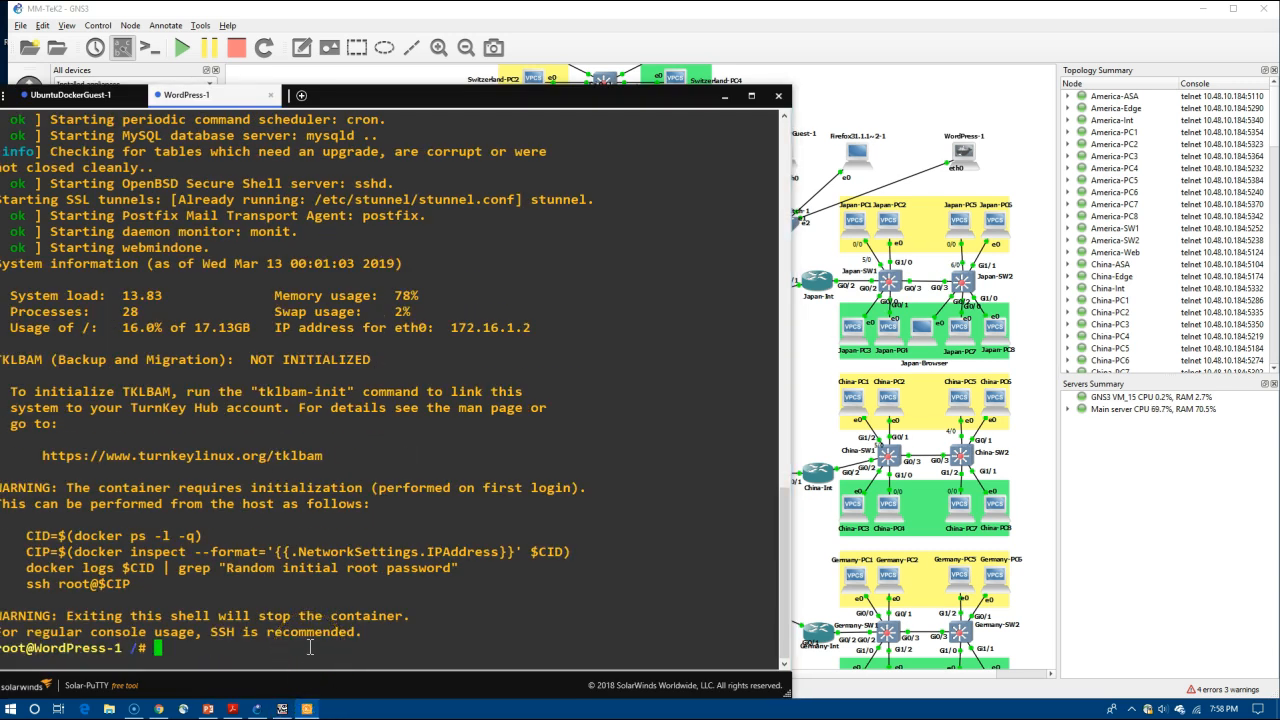
Run passwd on WordPress-1 and enter and confirm a new root password
text(passwd)
key(Return)
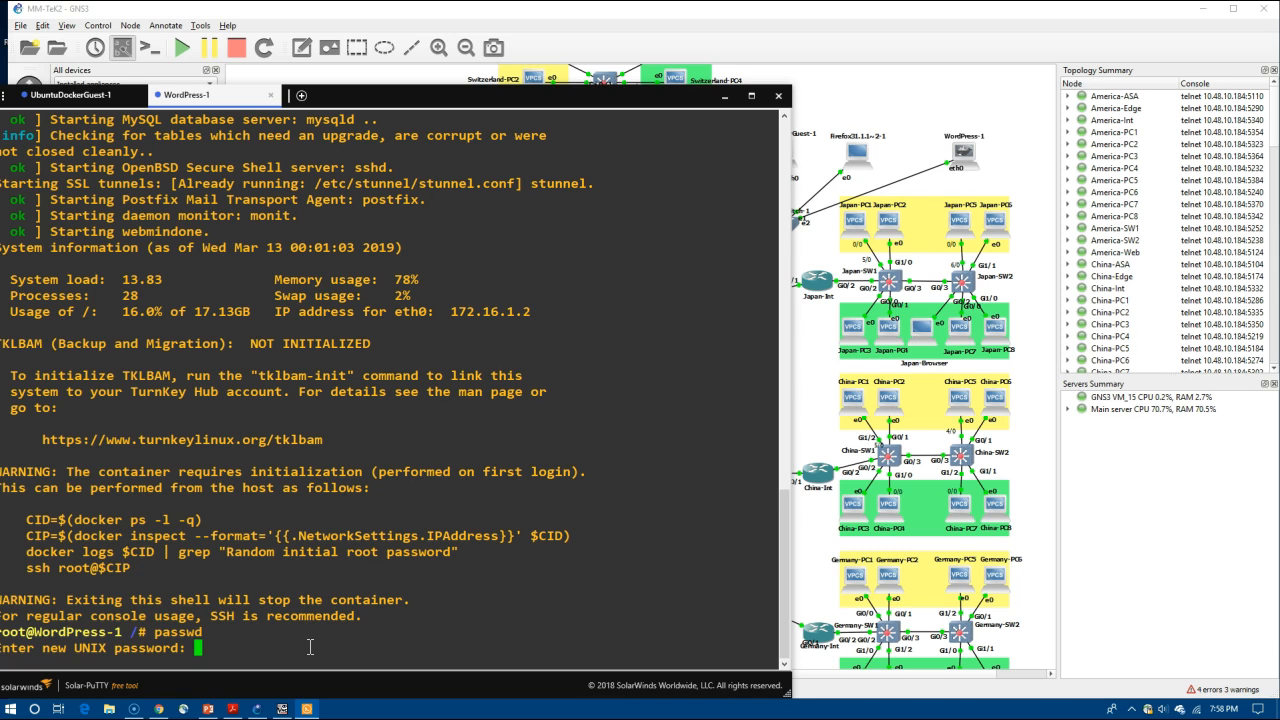
key(Return)
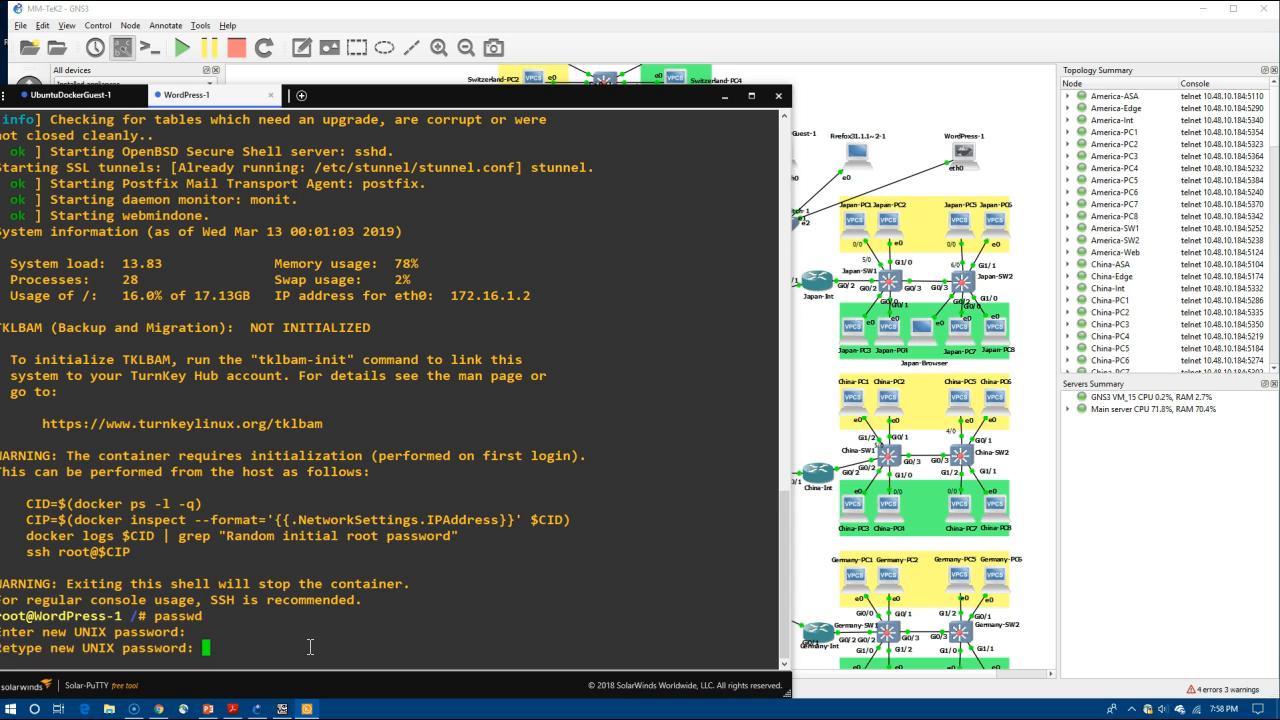
key(Return)
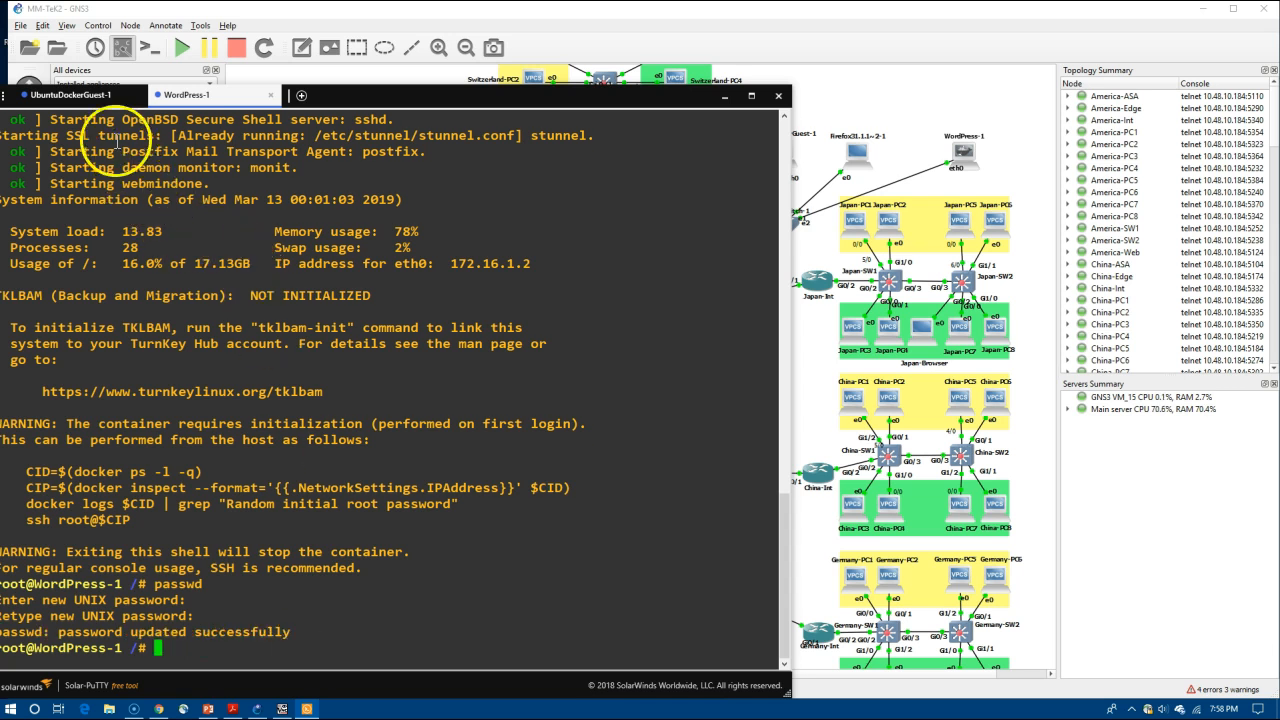
Return to the UbuntuDockerGuest-1 session and log in to 172.16.1.2 with the new root password
click(74, 96)
click(232, 296)
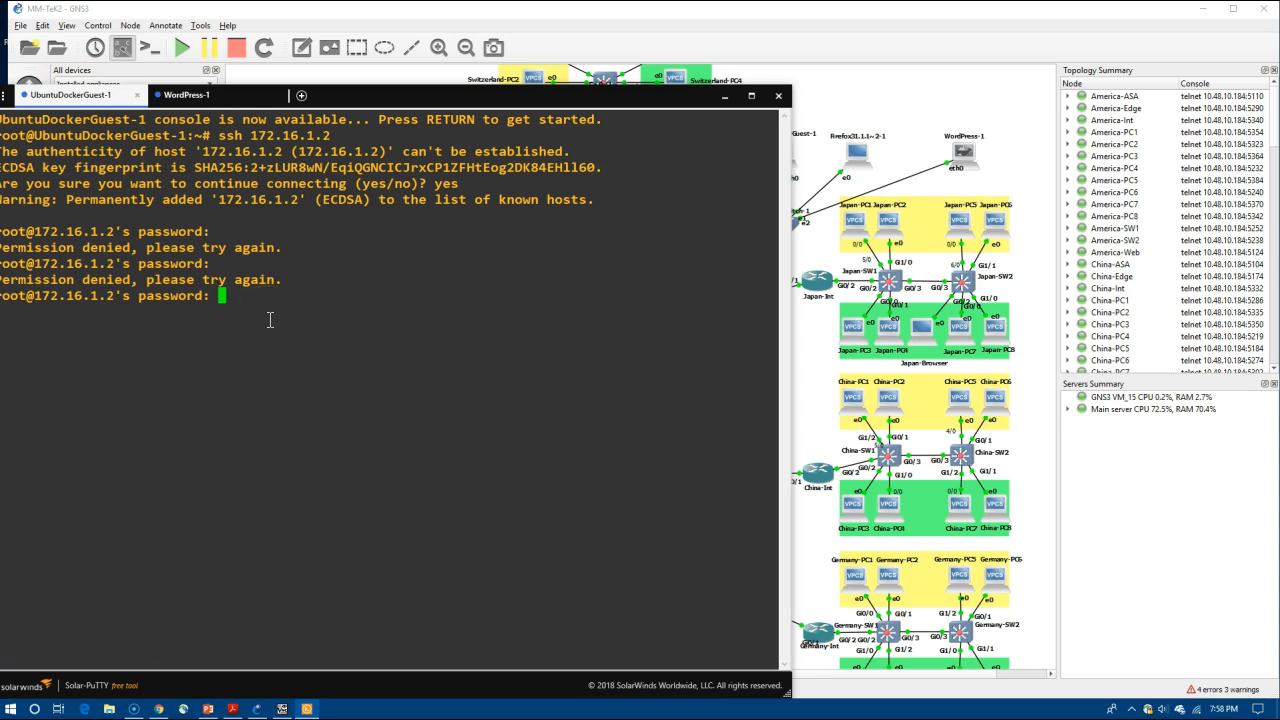
key(Return)
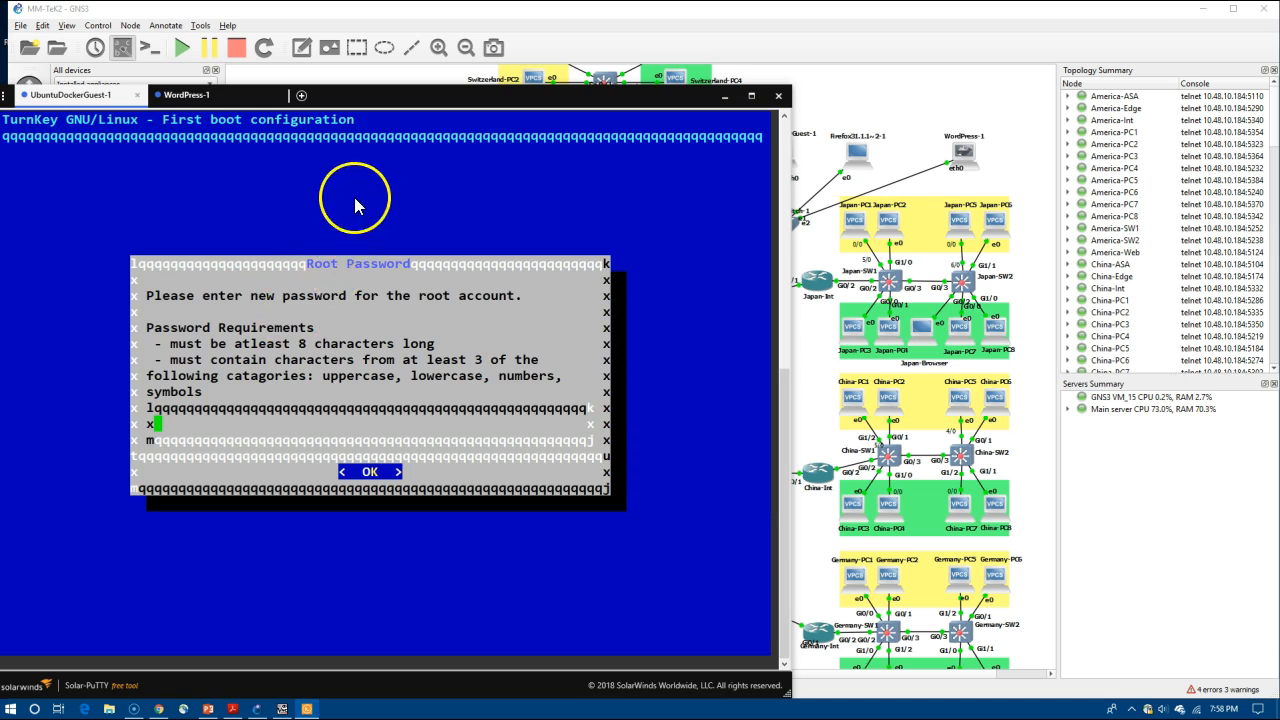
Reposition the console window, then enter and confirm a new root account password in the TurnKey first boot configuration
drag(437, 100, 762, 50)
click(532, 375)
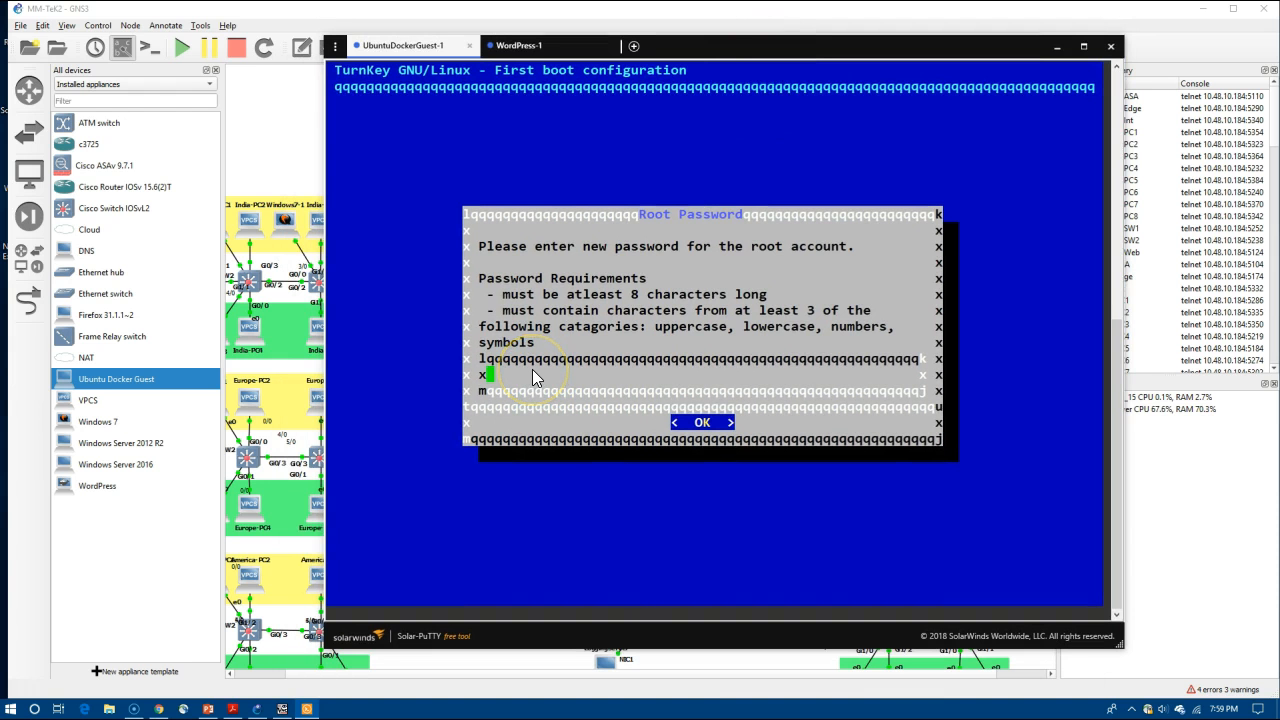
text(*********)
key(Return)
text(*********)
key(Return)
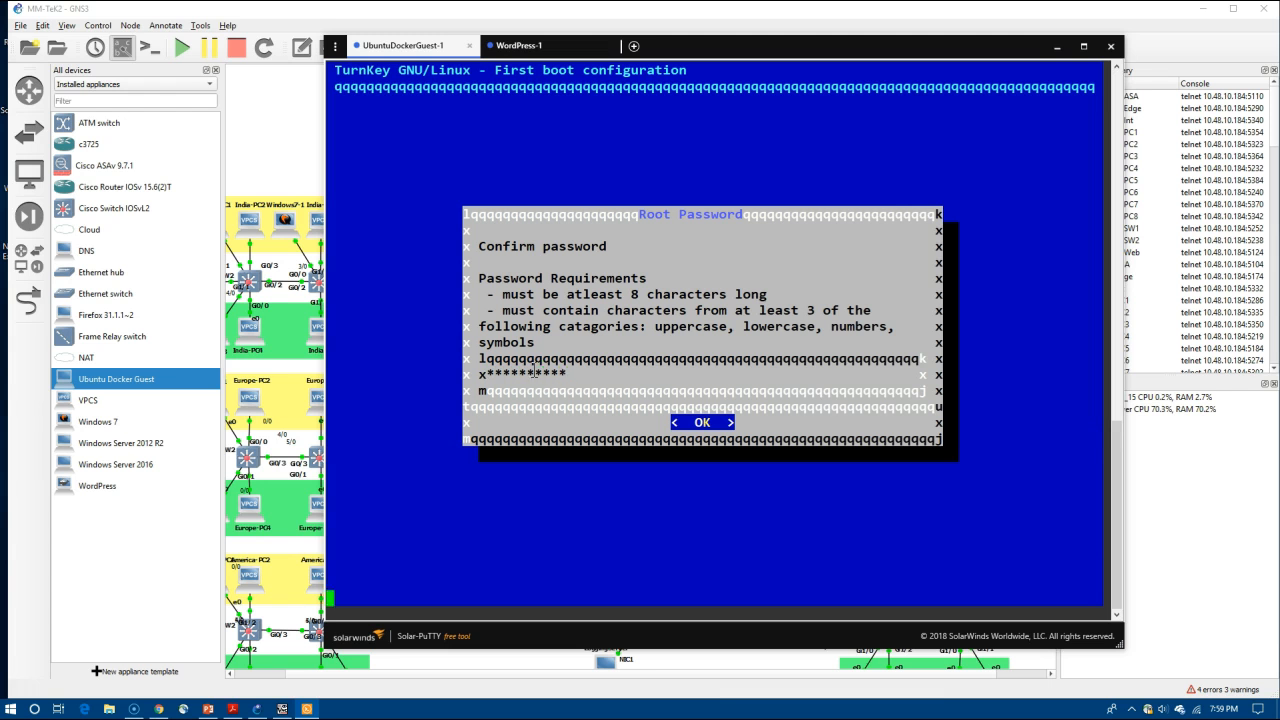
Confirm the new root password, and enter and confirm a new password for the MySQL root account
text(**********)
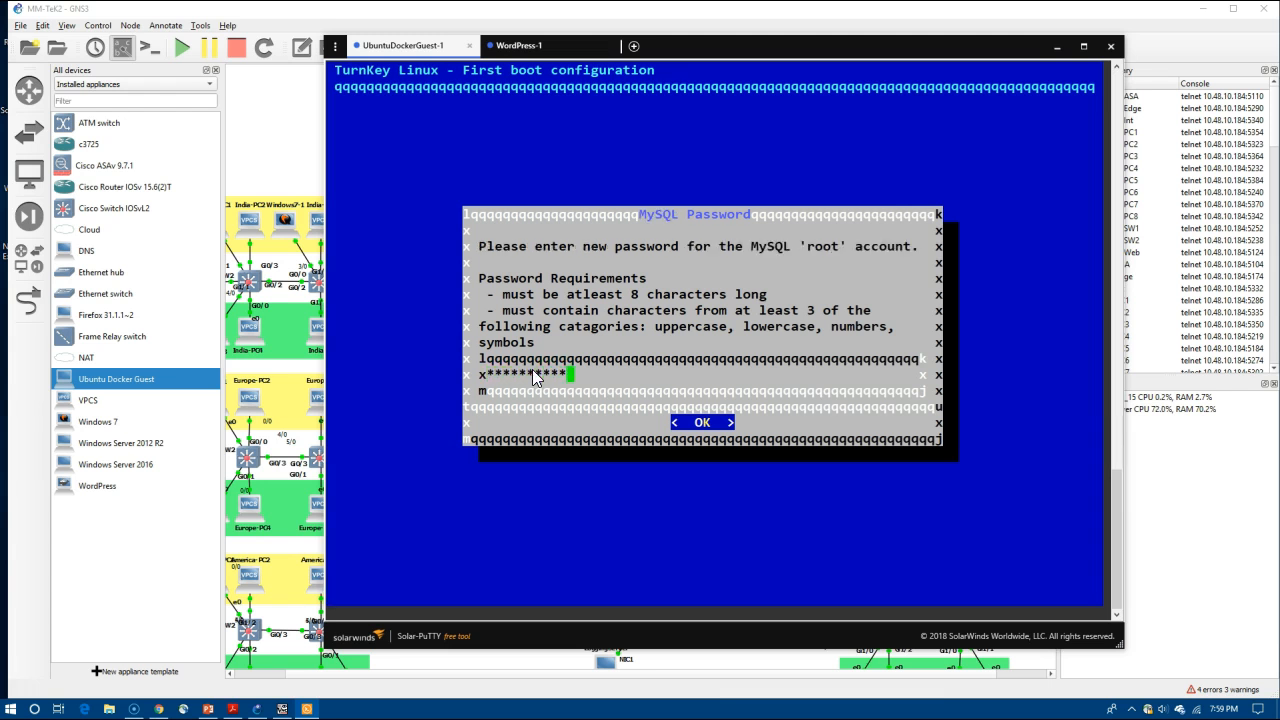
key(Return)
text(**********)
key(Return)
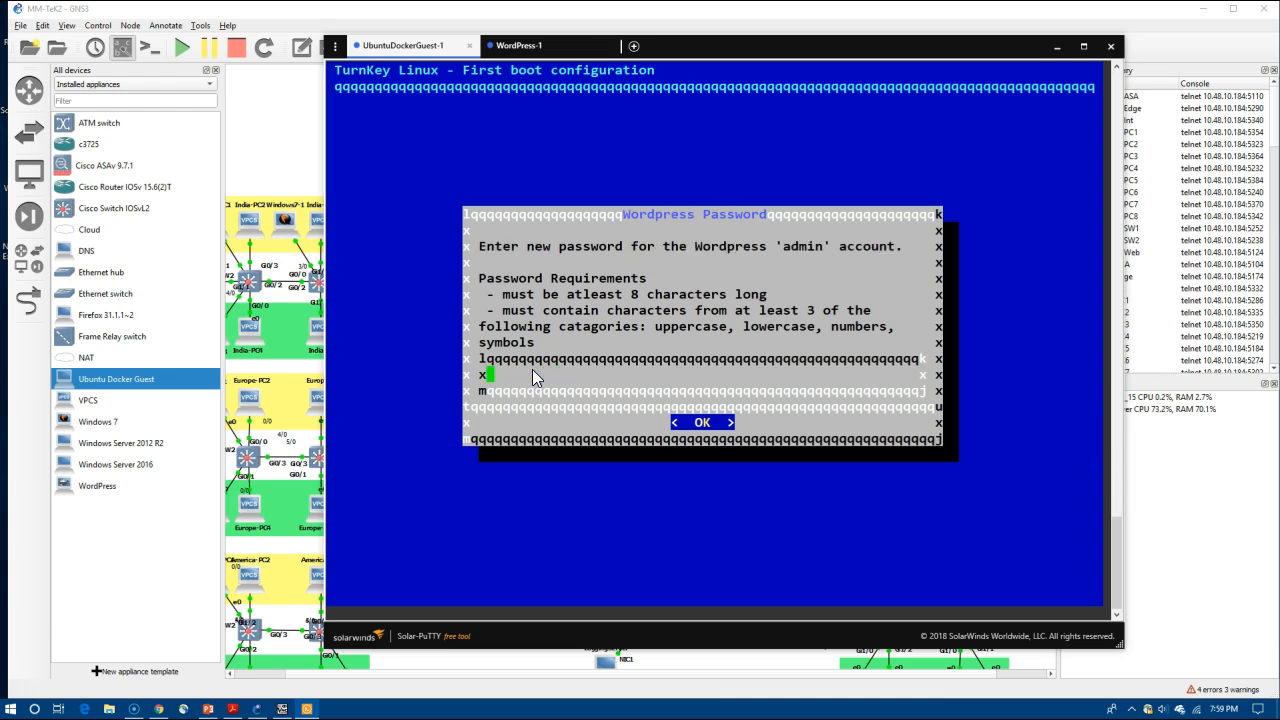
Enter and confirm a new password for the WordPress admin account and accept the default admin e-mail address
text(*********)
key(Return)
text(*****)
key(Return)
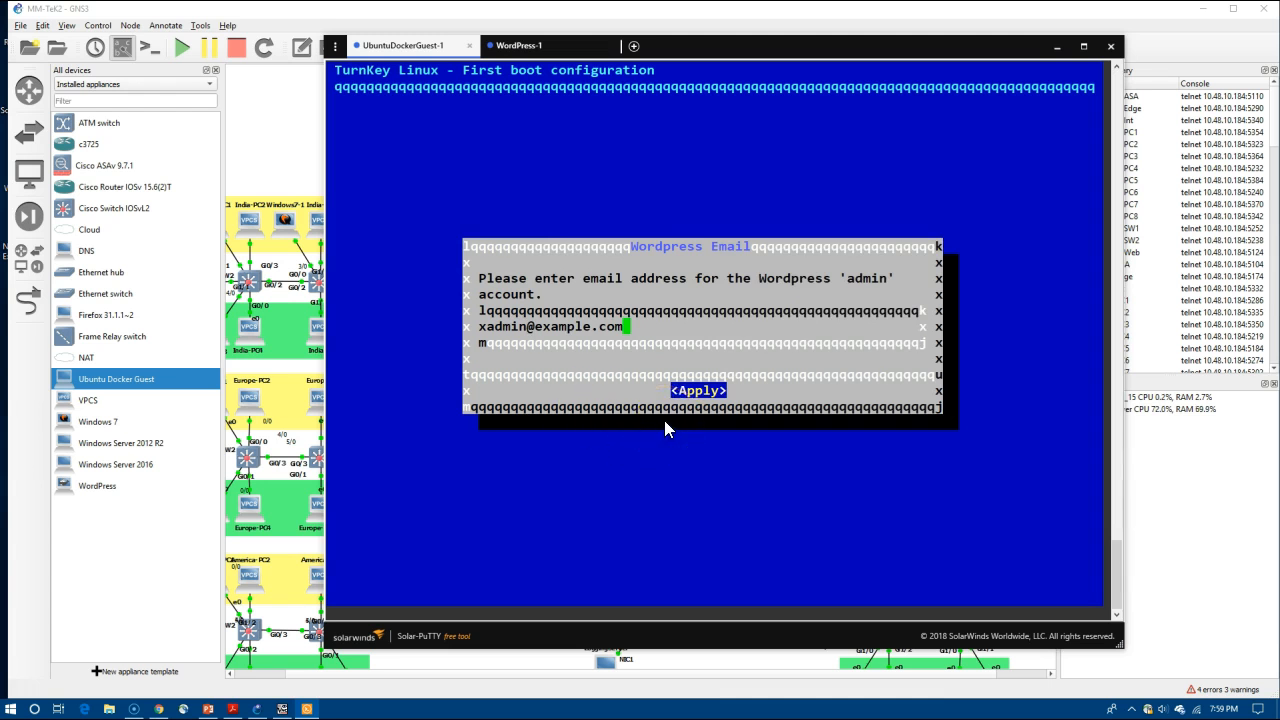
key(Return)
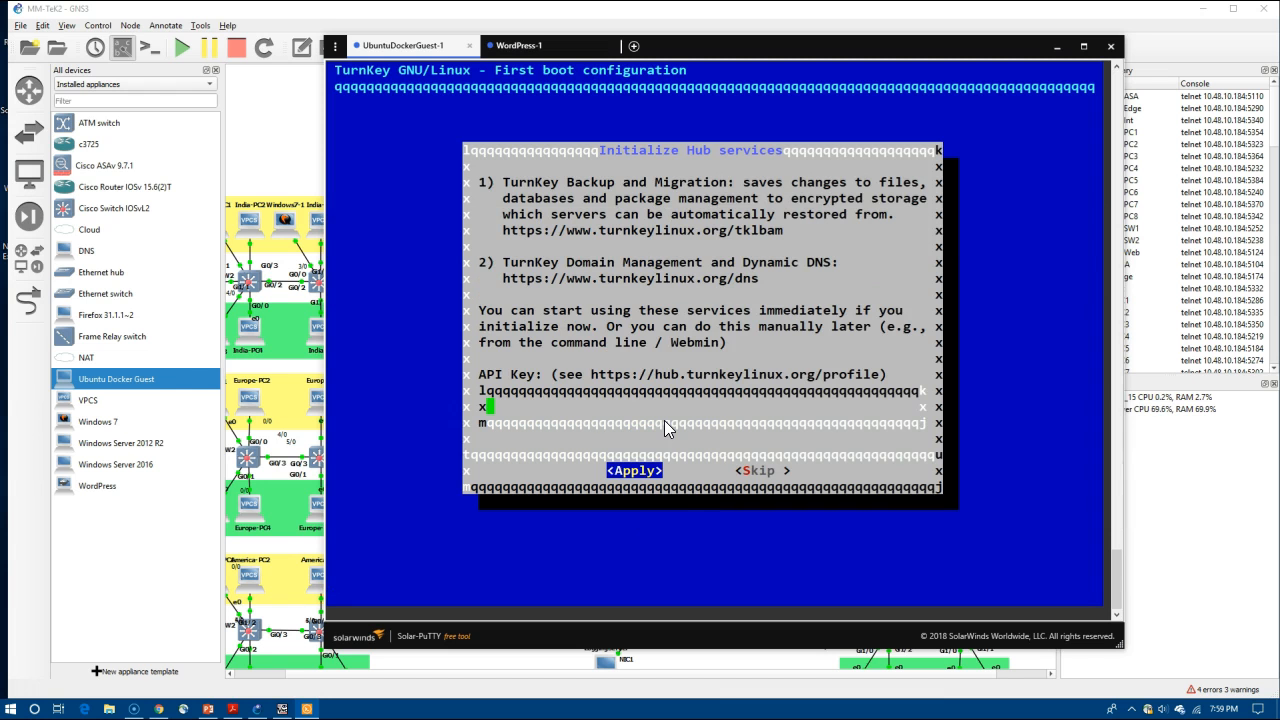
Skip the Hub services initialization and the system notifications and critical security alerts
key(Tab)
key(Right)
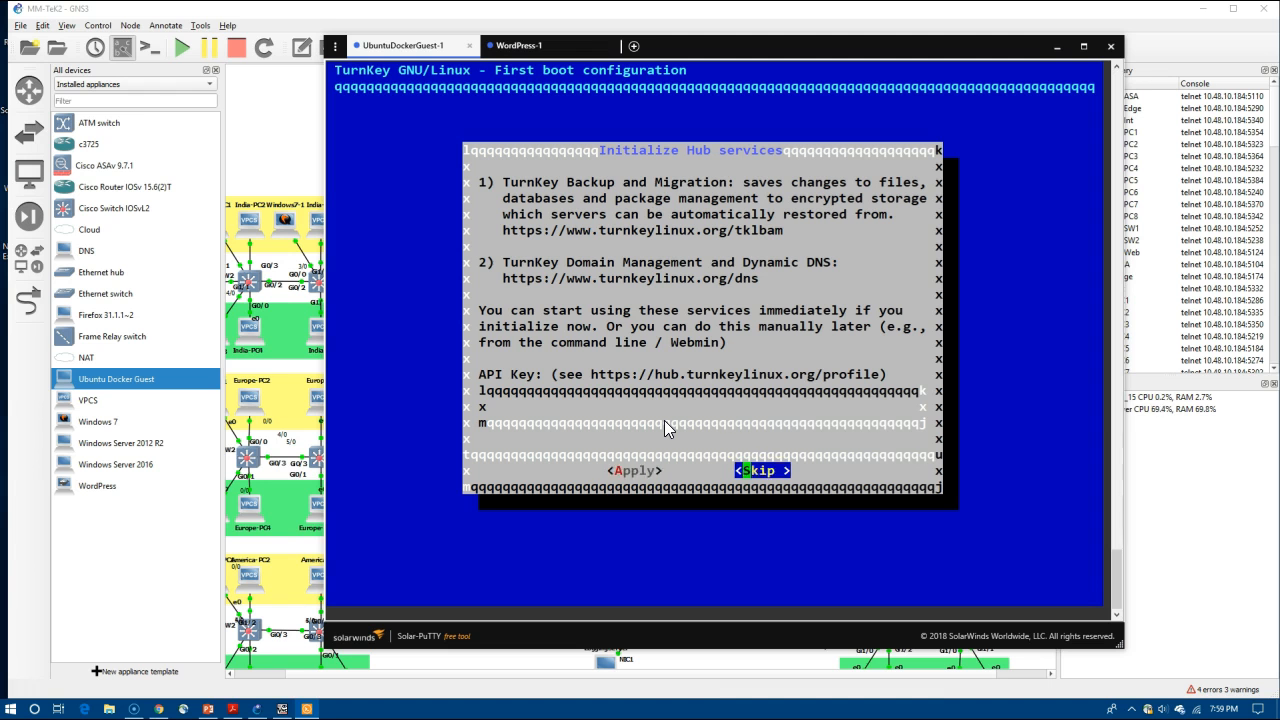
key(Return)
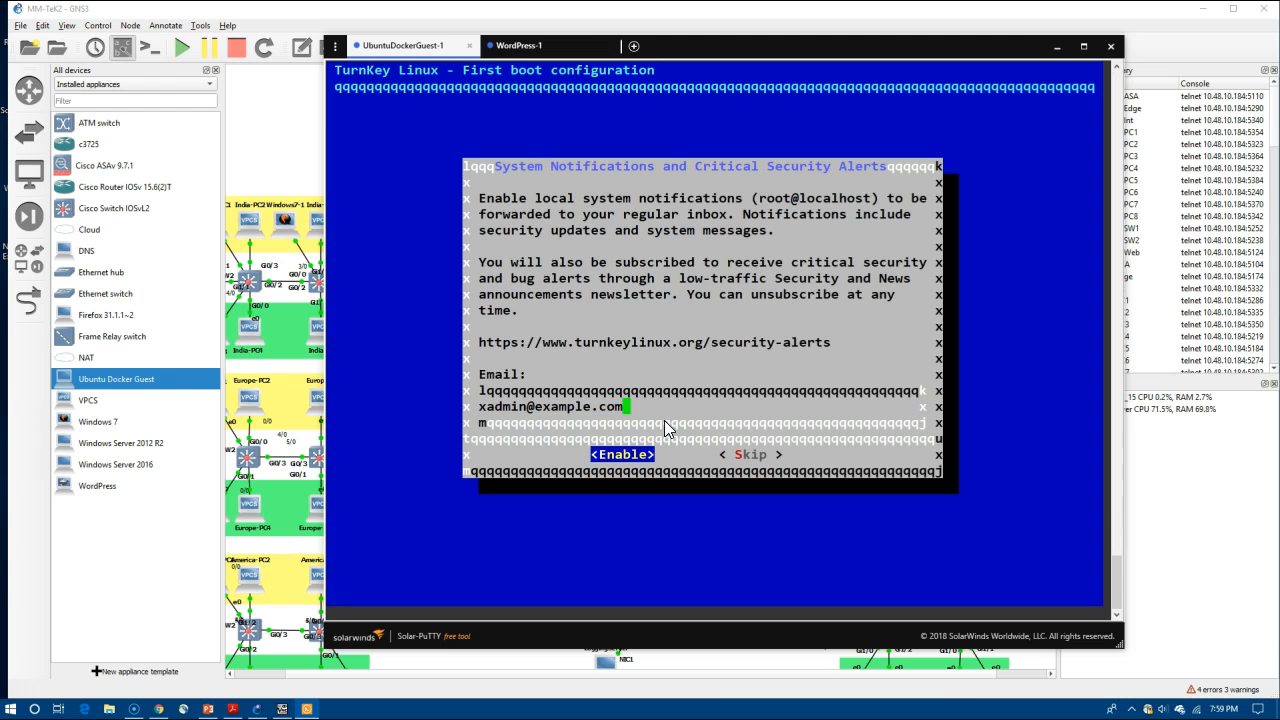
key(Tab)
key(Tab)
key(Return)
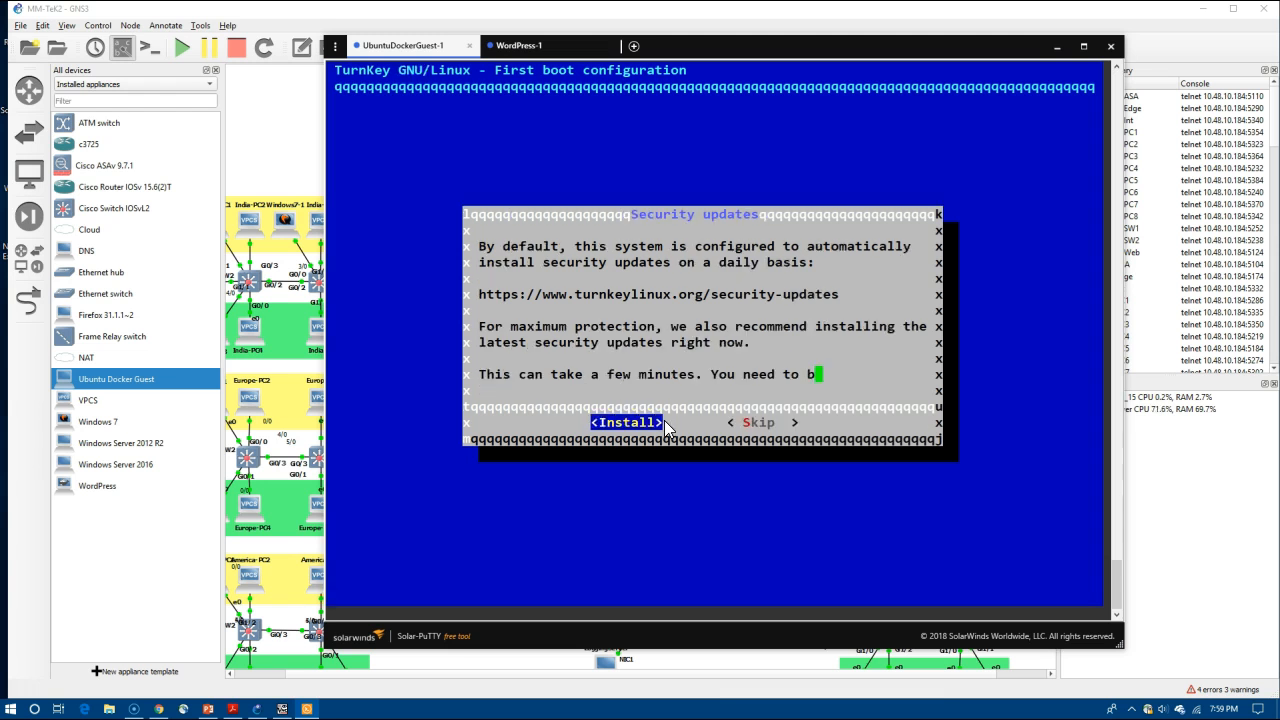
Skip the security updates and quit the WORDPRESS-1 appliance services screen
key(Tab)
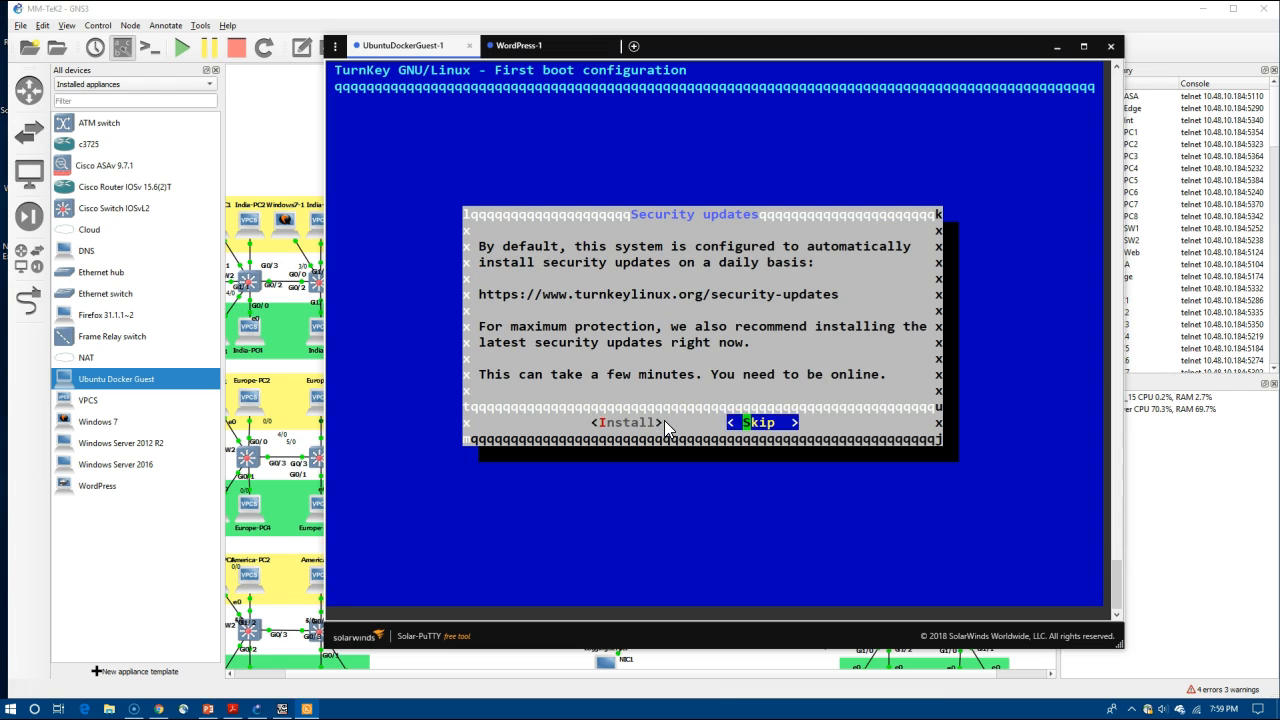
key(Return)
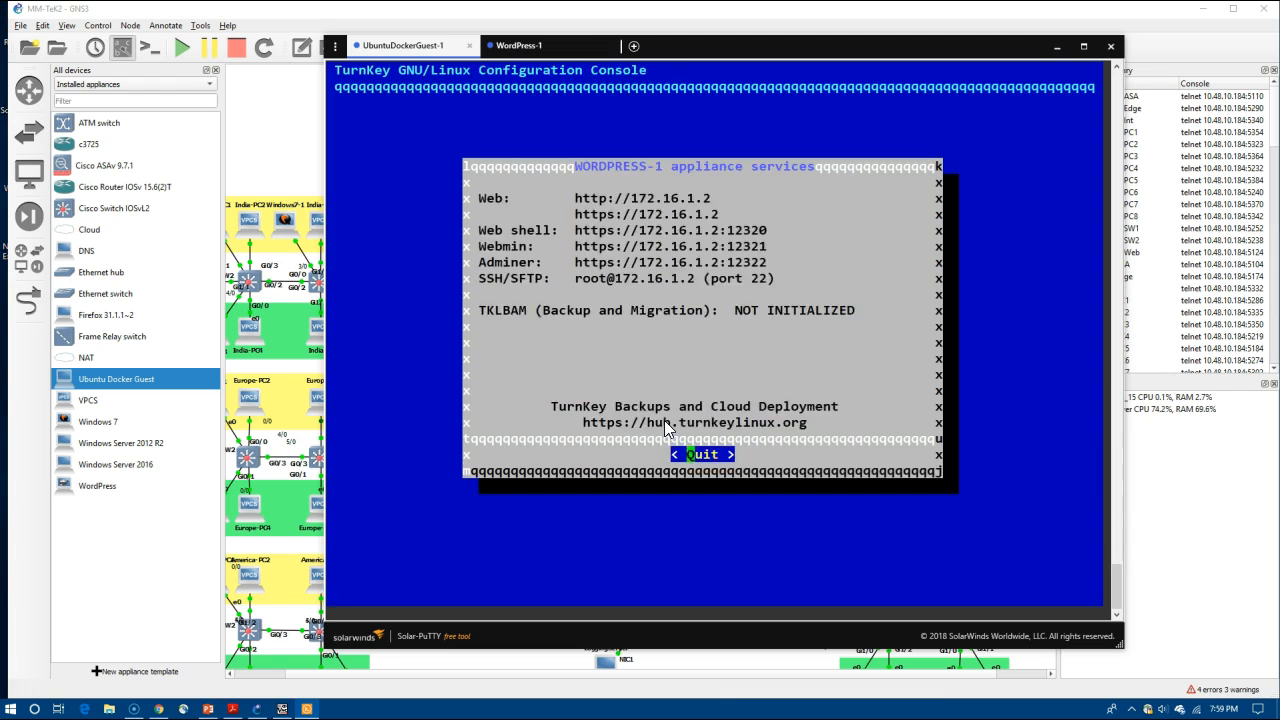
key(Return)
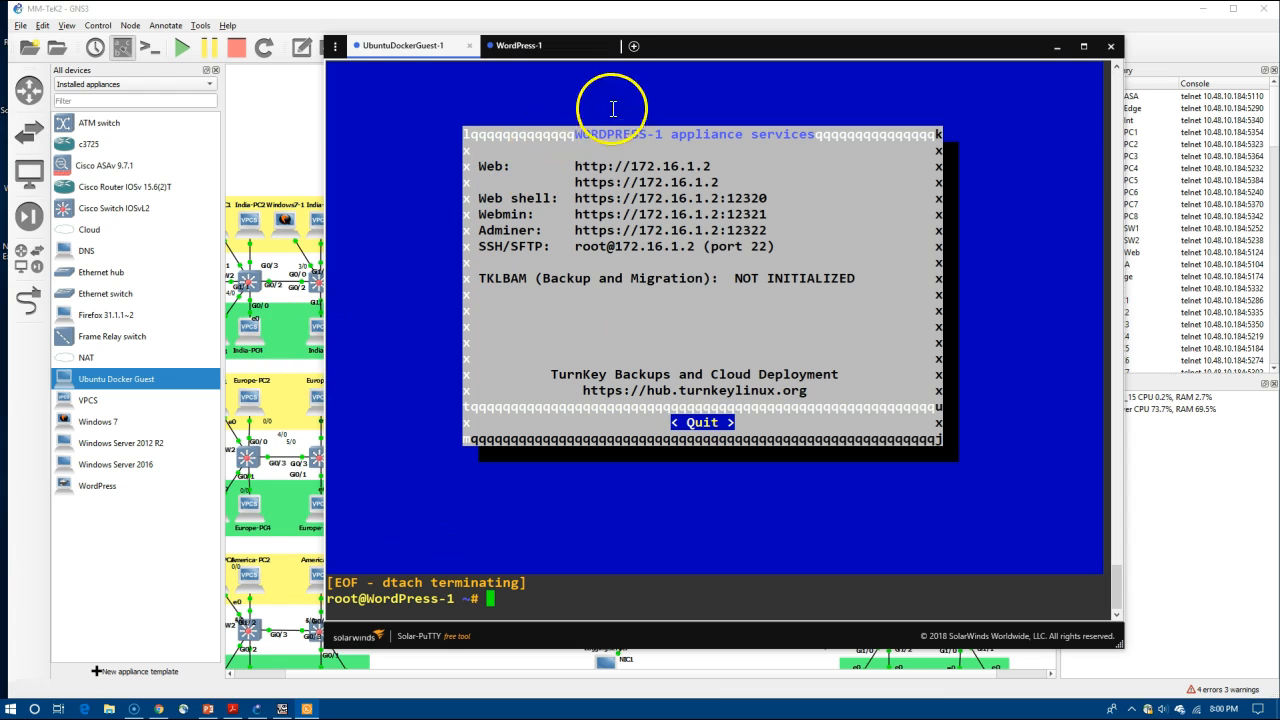
Minimize the console, open the Firefox31.1.1~2-1 desktop from the topology, and return to it after browsing the topology summary's node list
click(1059, 47)
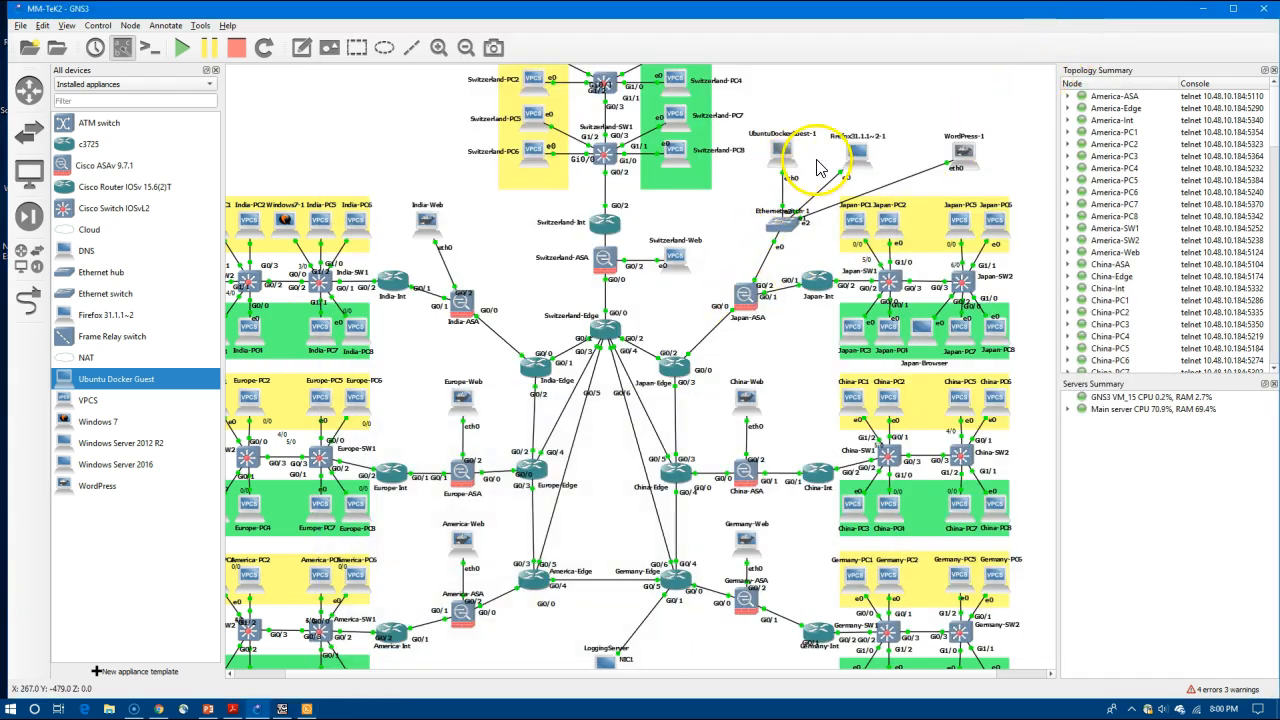
double_click(854, 155)
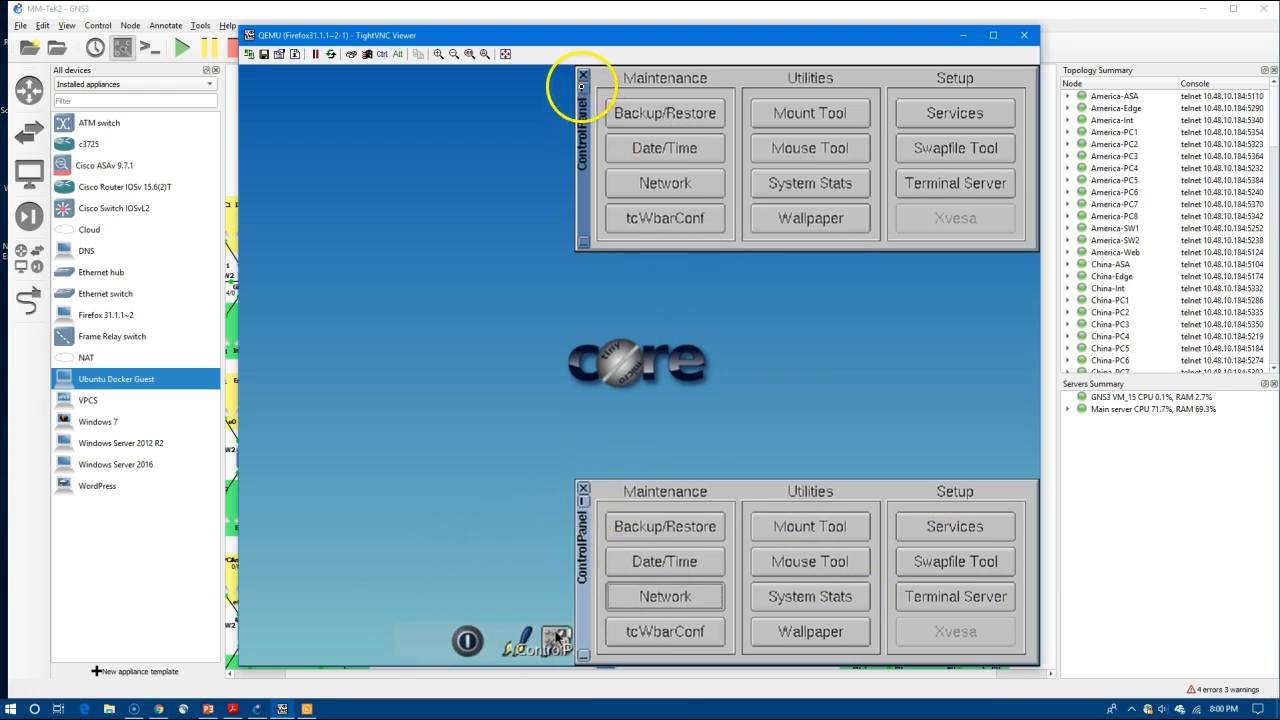
click(584, 495)
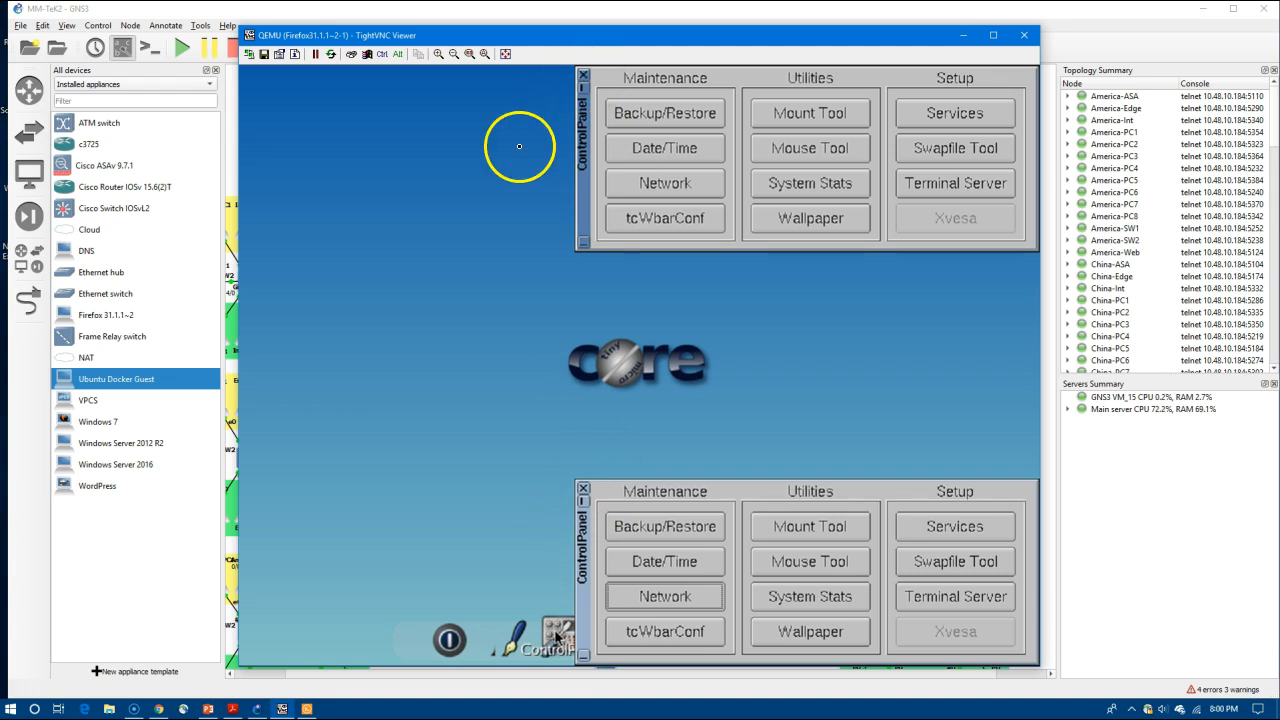
click(1275, 190)
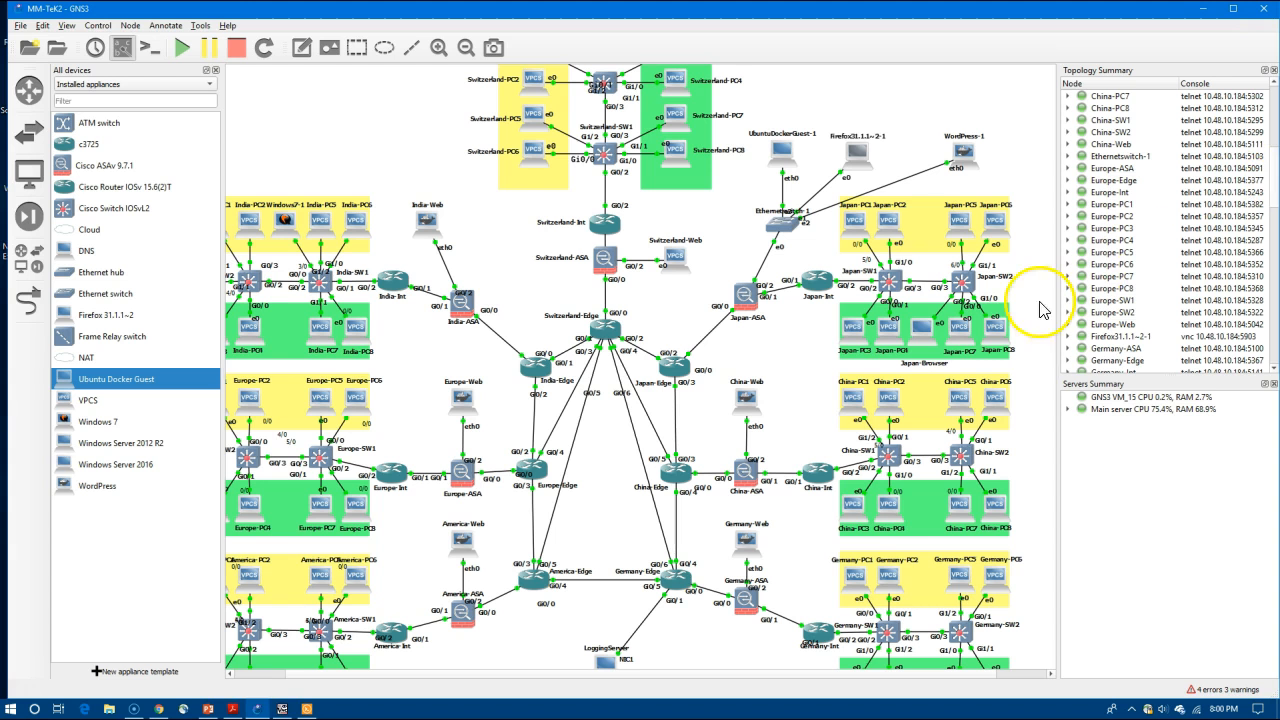
click(307, 709)
drag(1275, 192, 1266, 348)
click(282, 709)
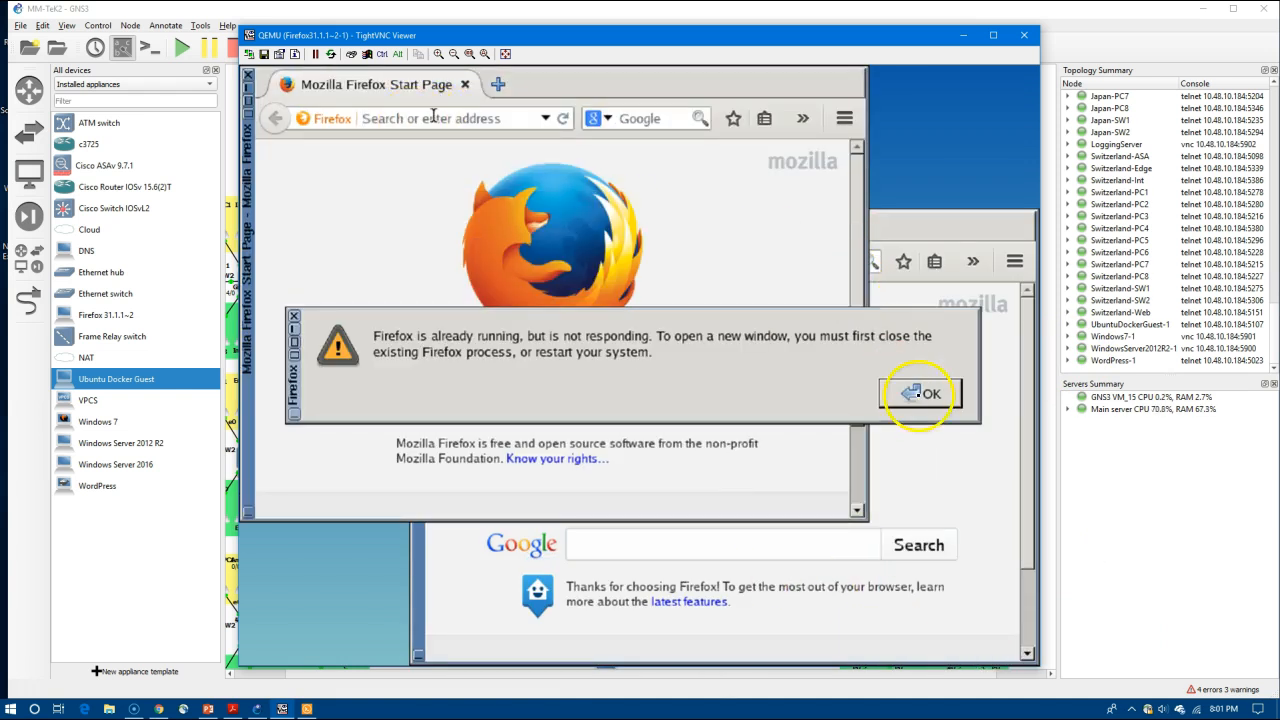
Load 172.16.1.2 in Firefox, dismiss the already-running warning and minimize the viewer
text(172.16.1.2)
click(919, 400)
click(418, 218)
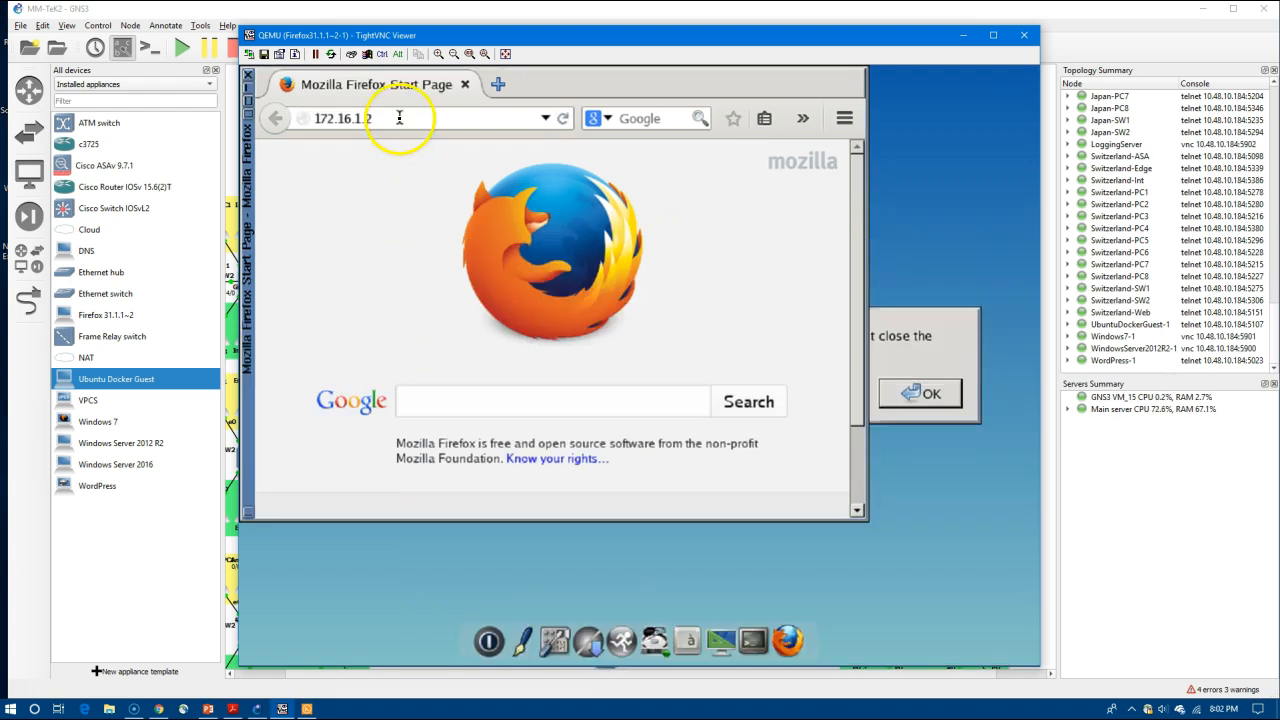
key(Return)
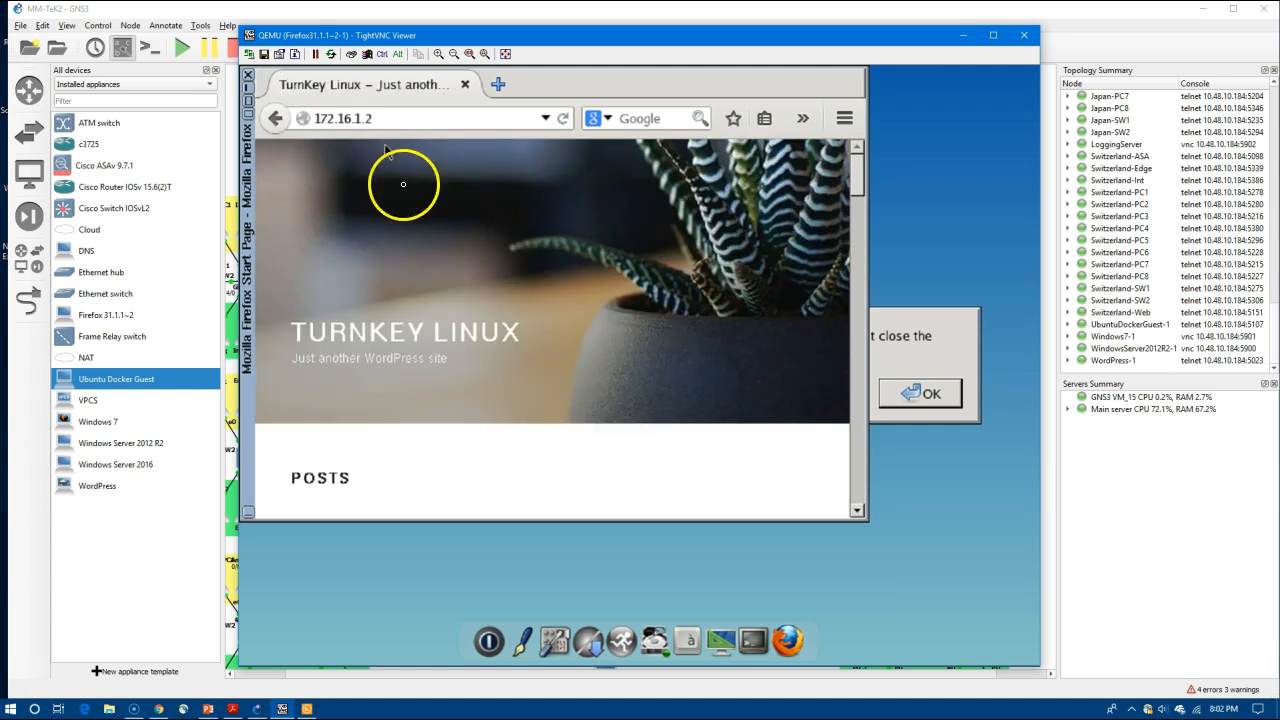
click(925, 400)
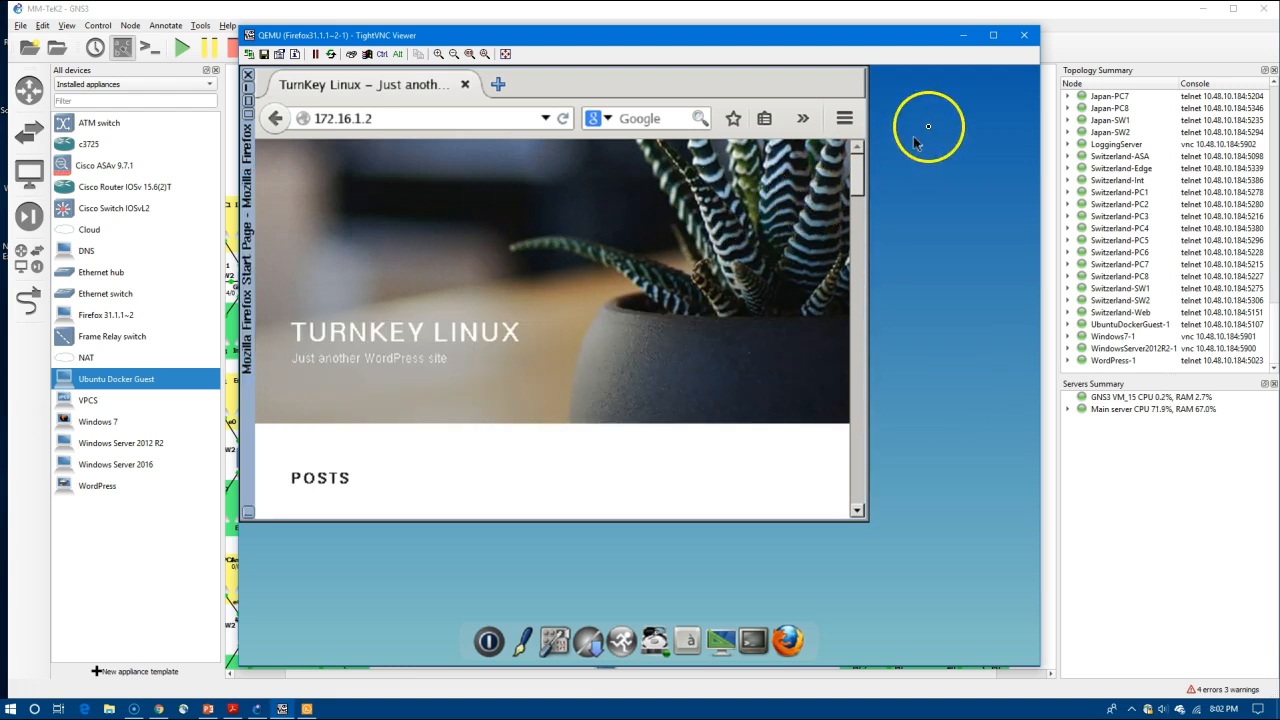
click(967, 38)
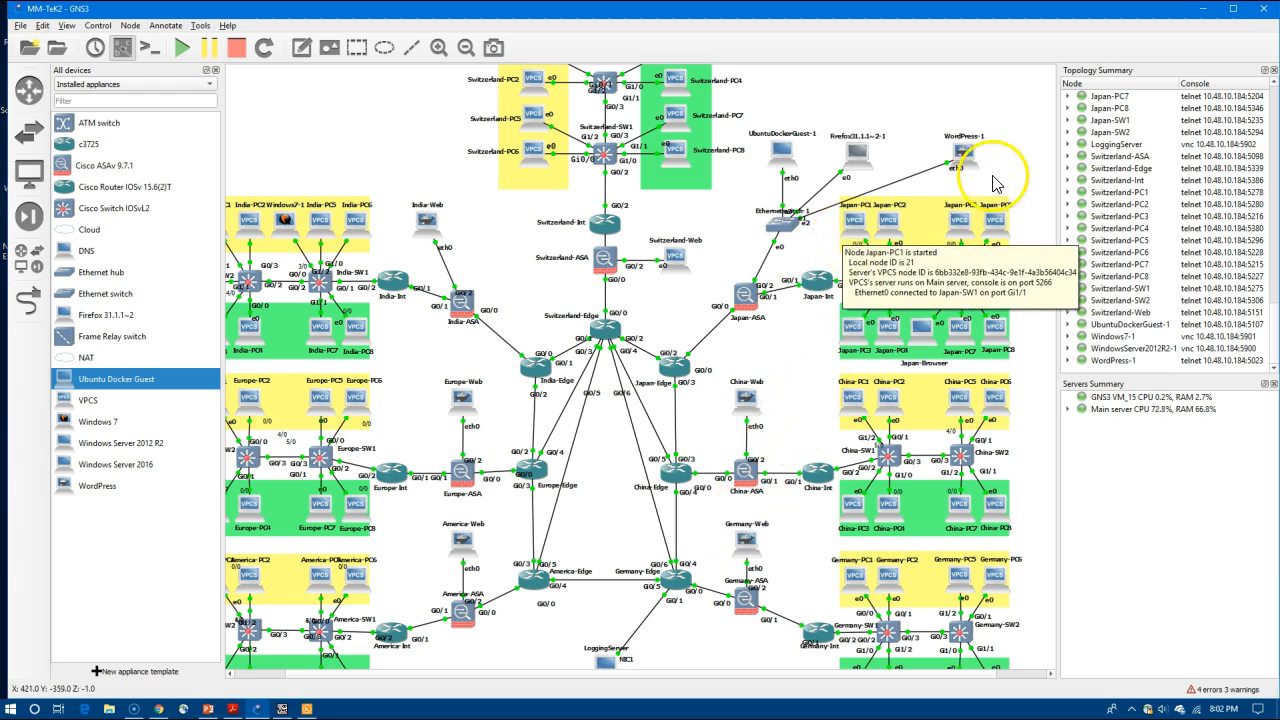
Delete the link between WordPress-1 and Ethernetswitch-1 and the link between Ethernetswitch-1 and Japan-ASA
mouse_move(962, 160)
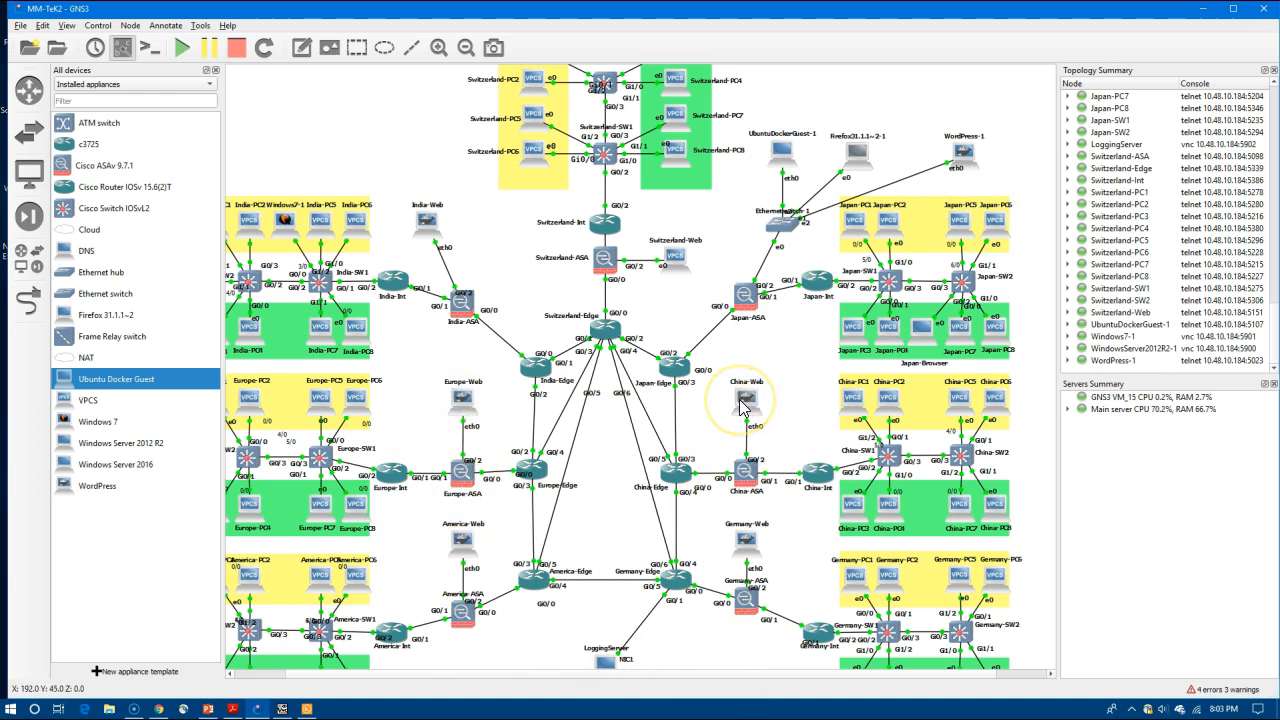
mouse_move(741, 407)
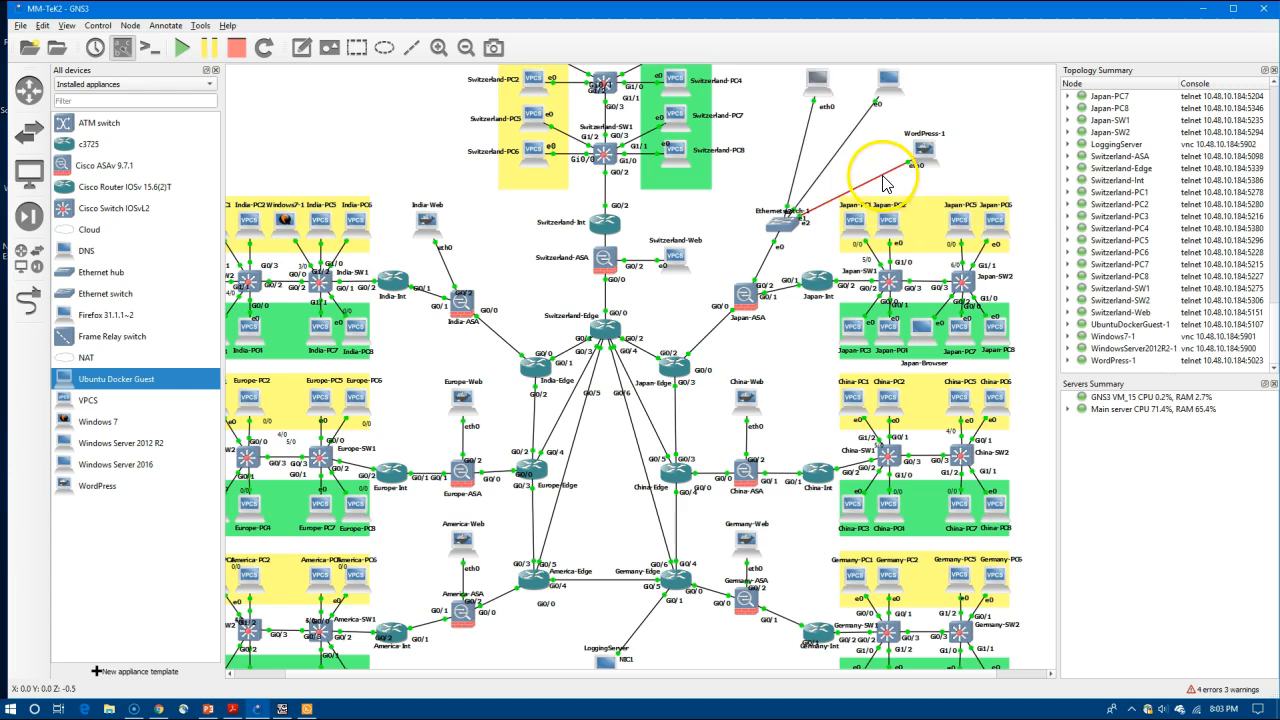
right_click(884, 177)
click(910, 228)
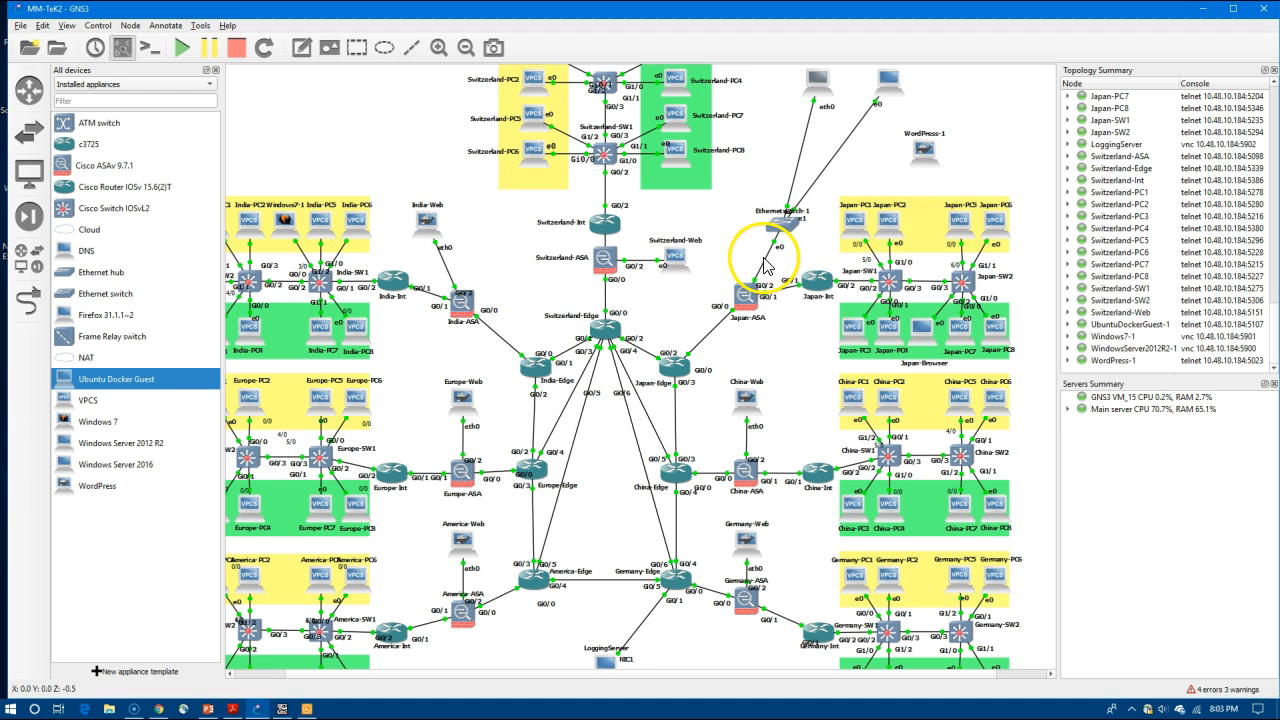
click(769, 256)
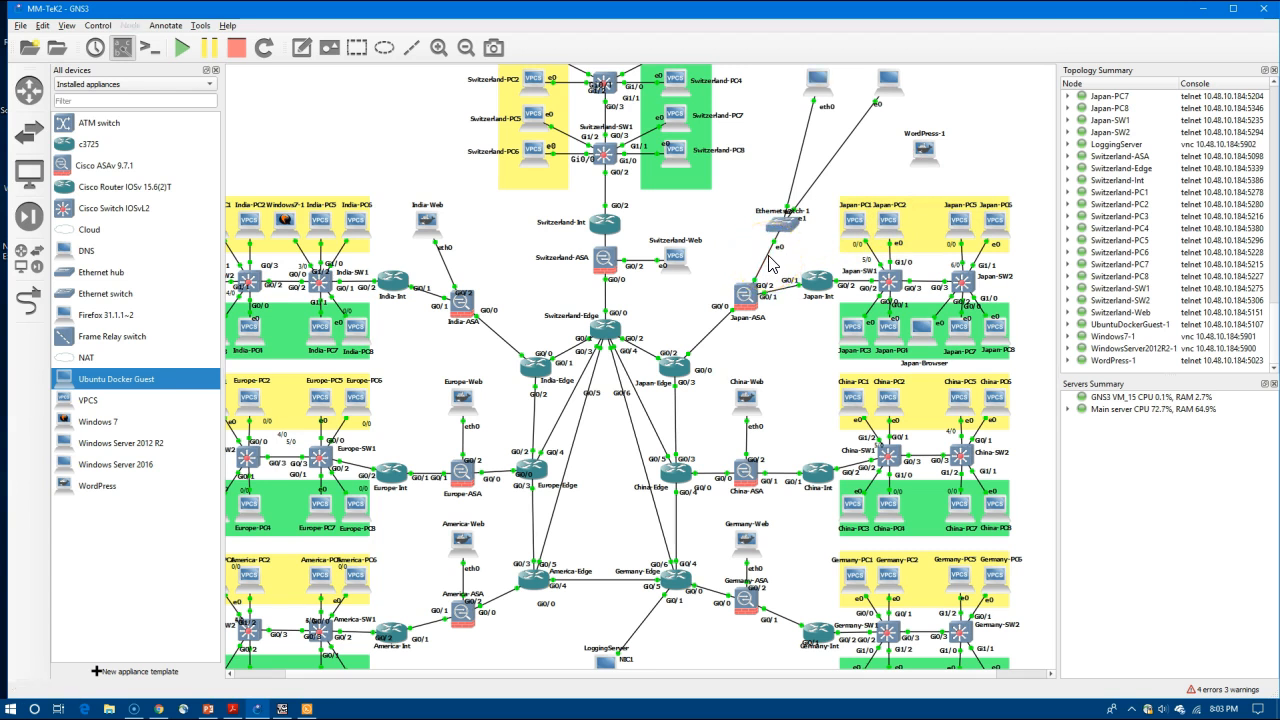
click(768, 262)
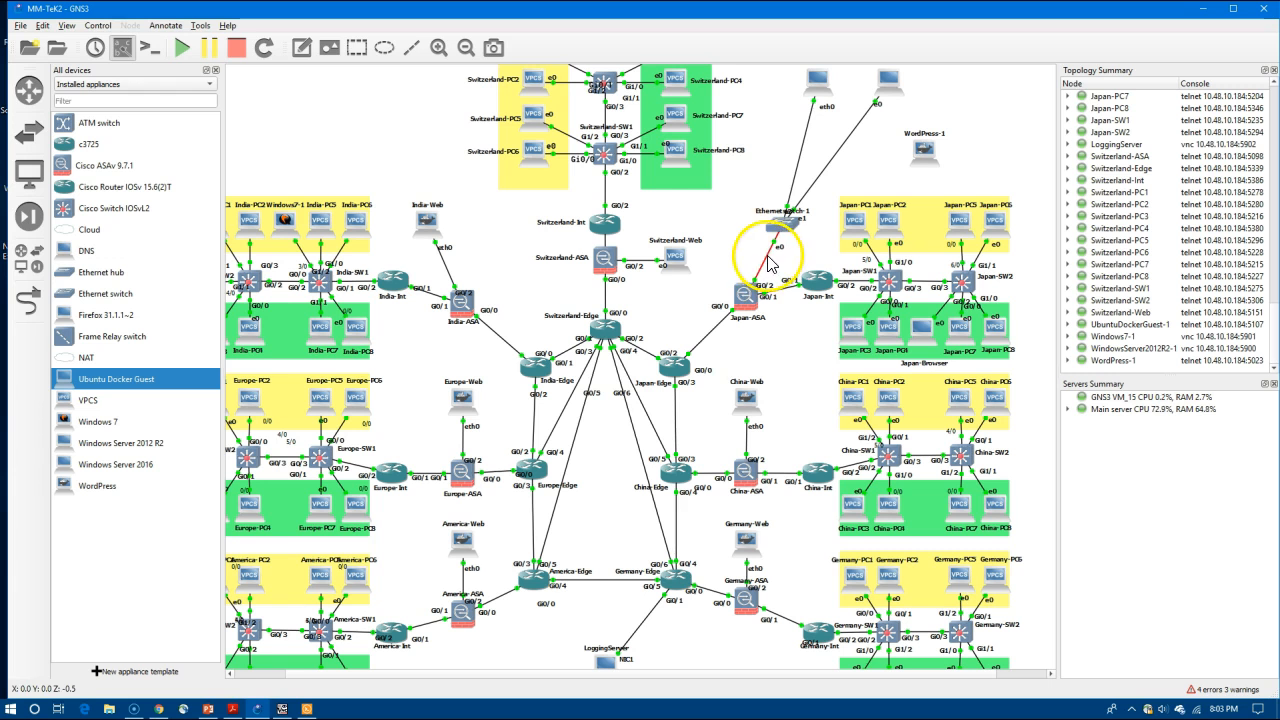
right_click(768, 262)
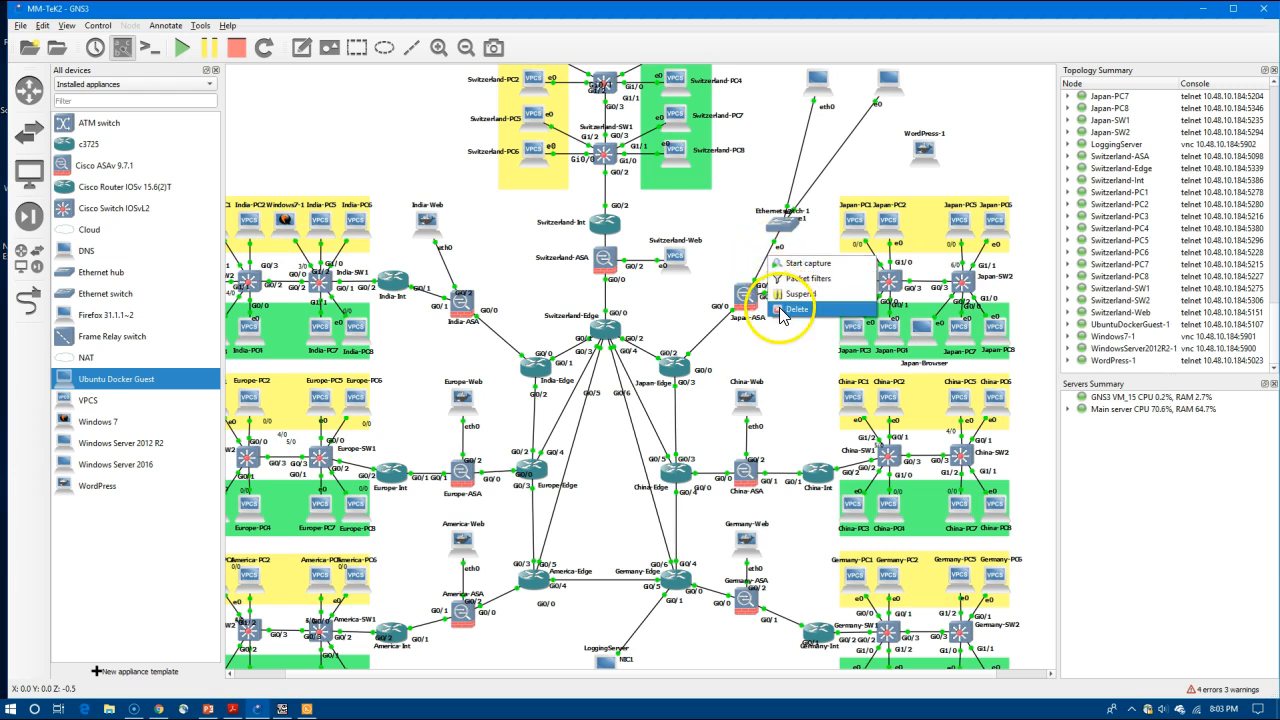
click(775, 316)
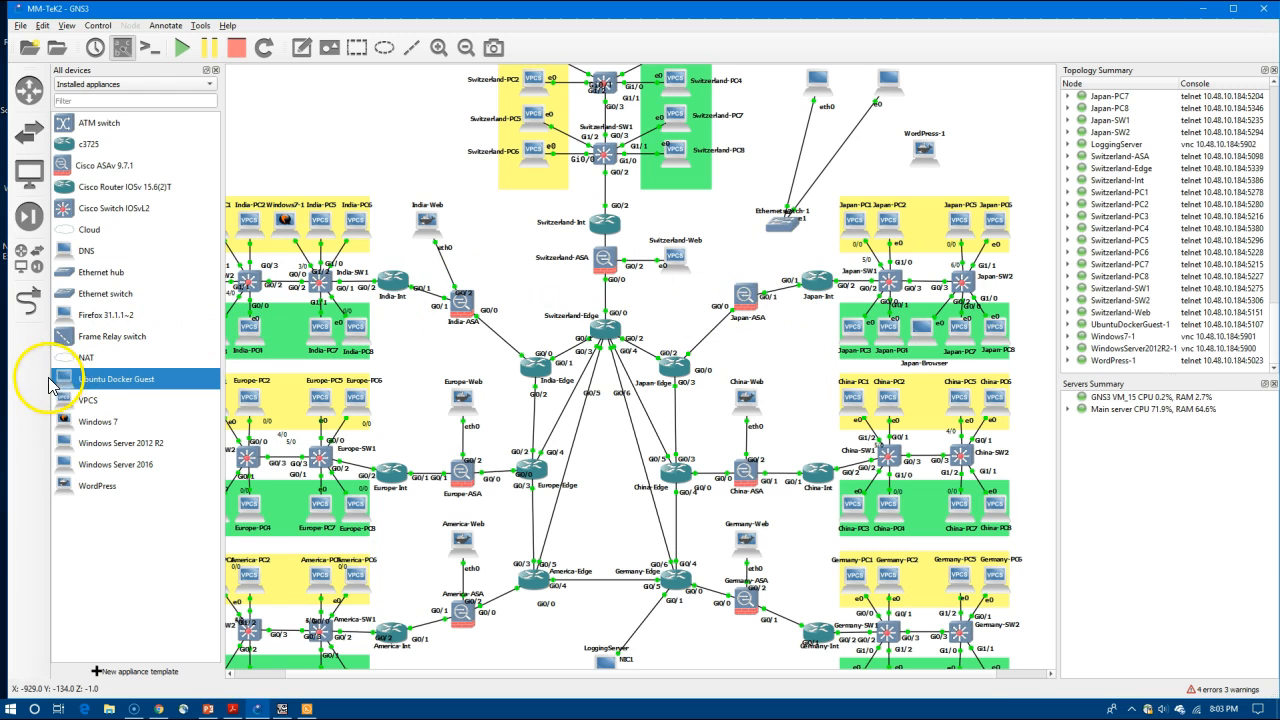
Link WordPress-1 eth0 directly to Japan-ASA Gi0/2 and leave link mode
click(27, 302)
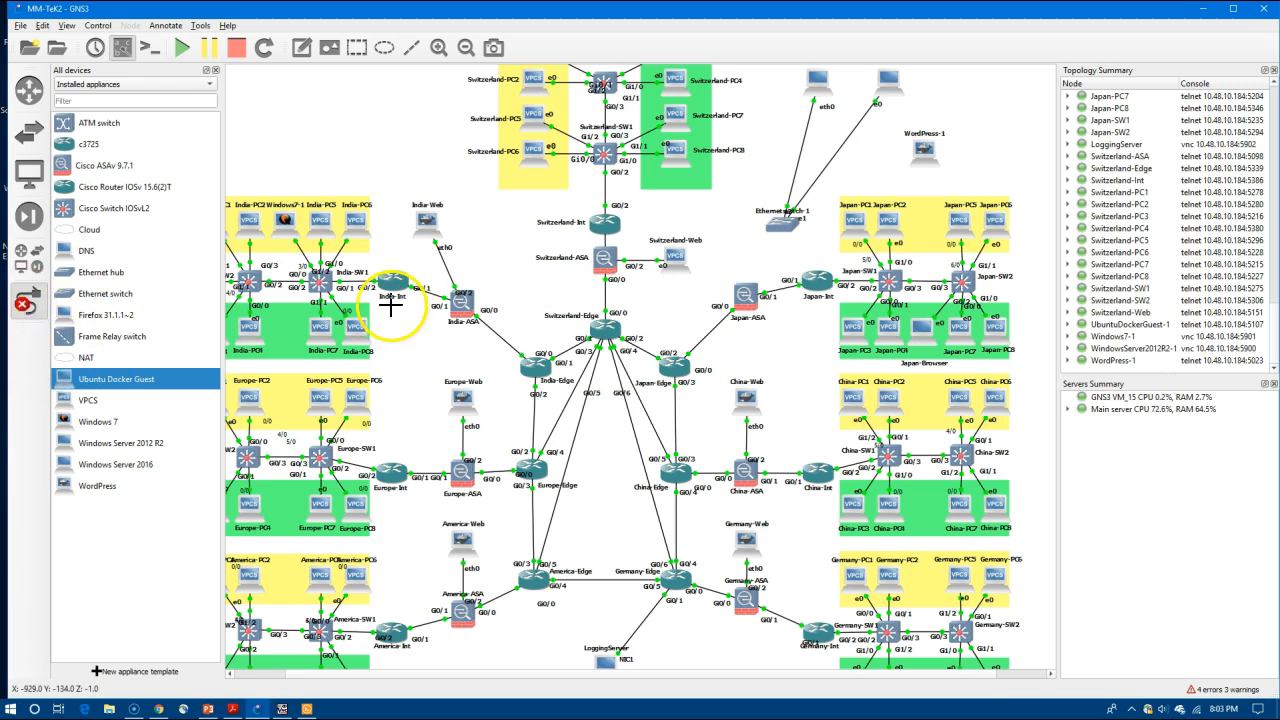
click(923, 153)
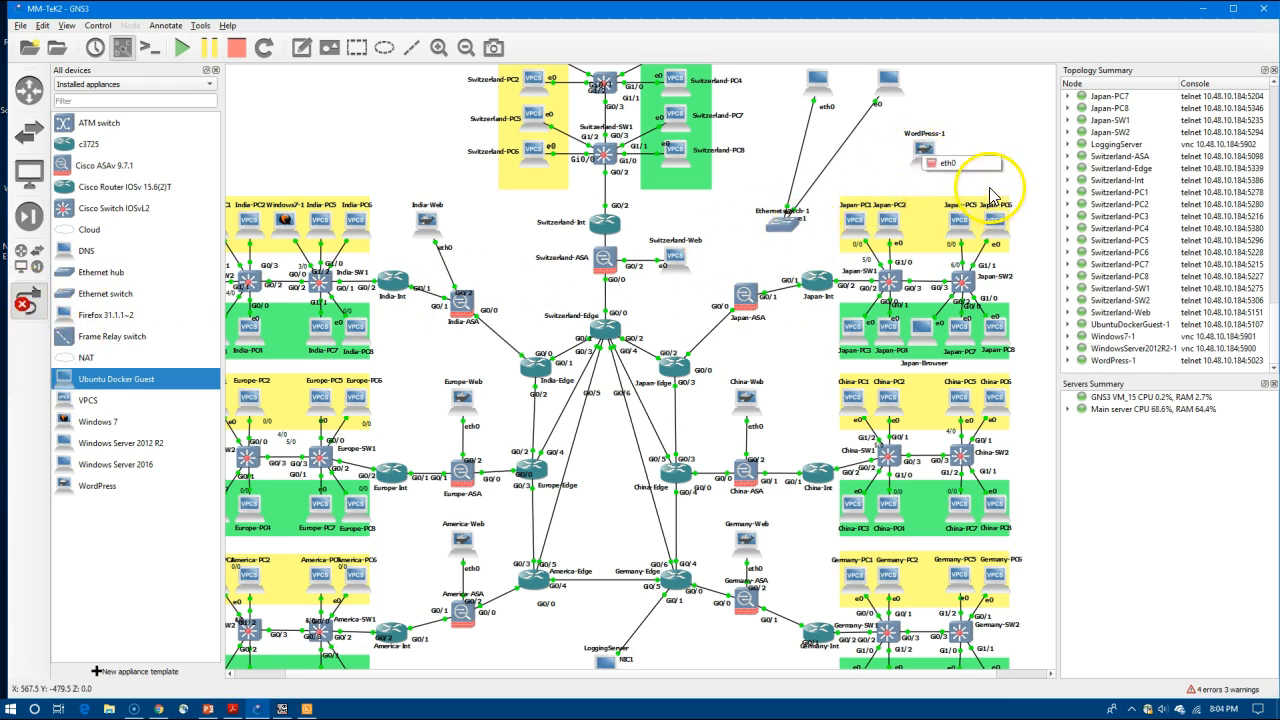
click(966, 166)
click(750, 294)
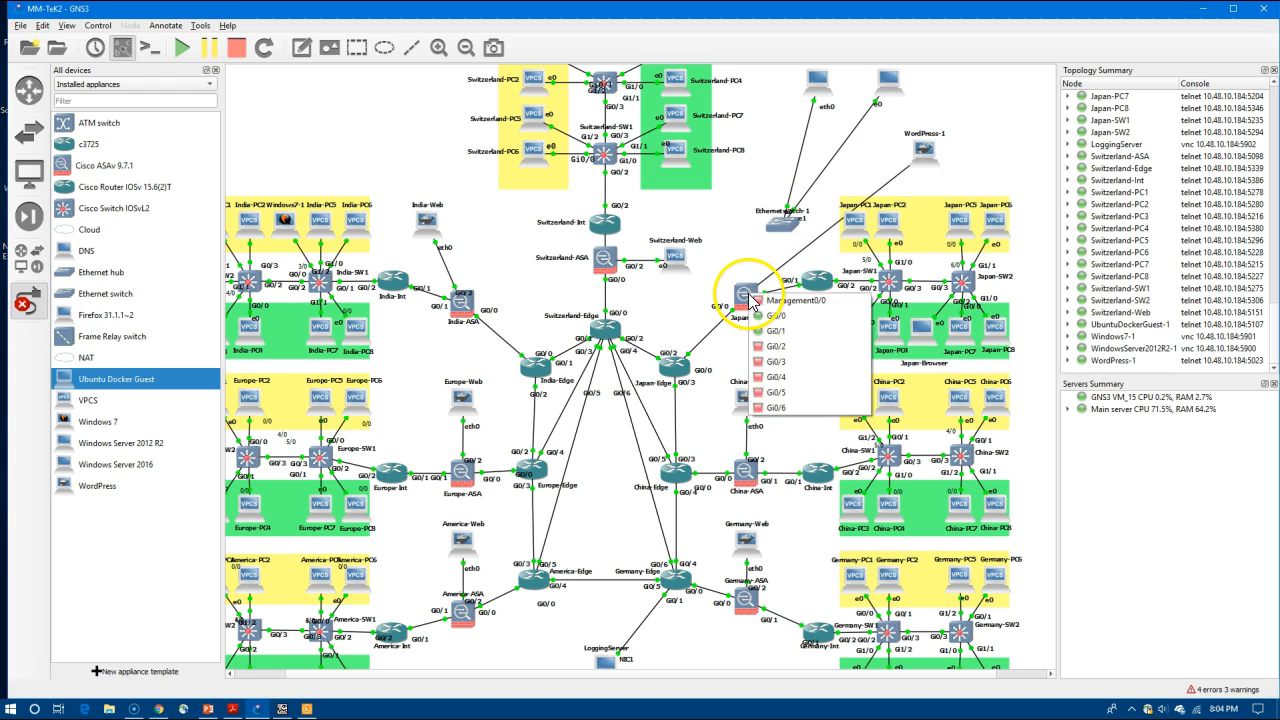
click(766, 336)
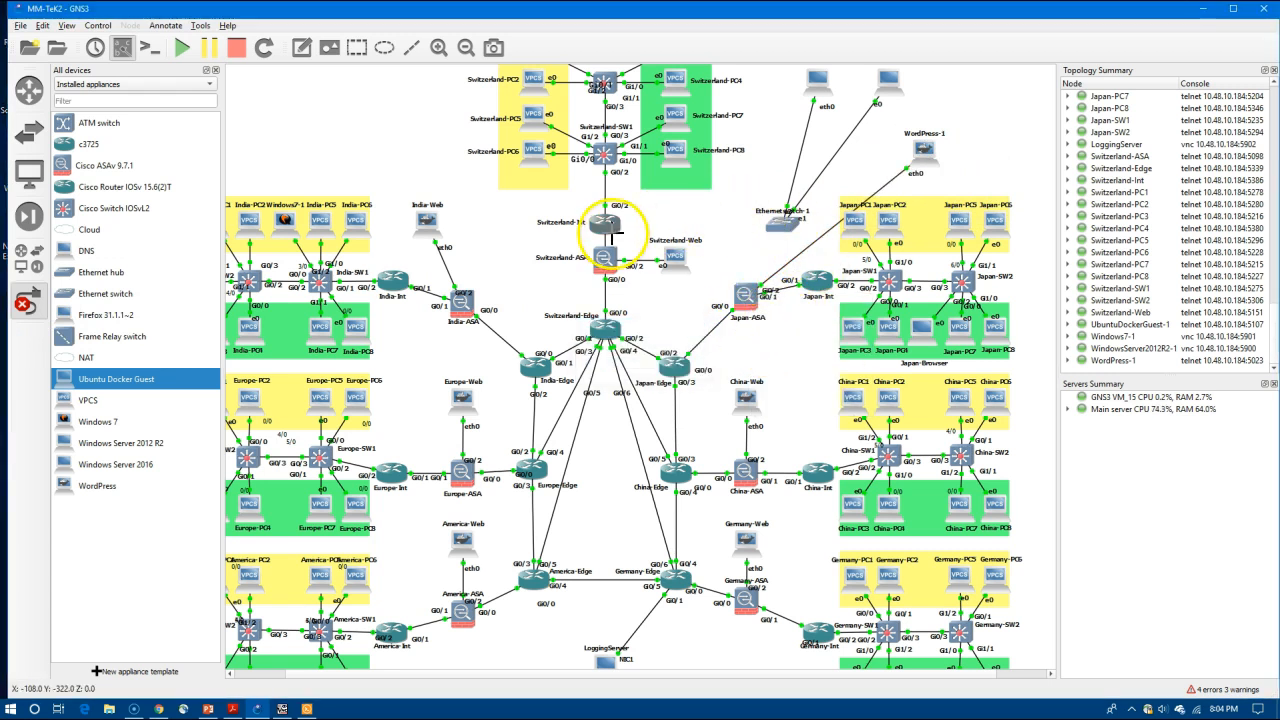
click(29, 299)
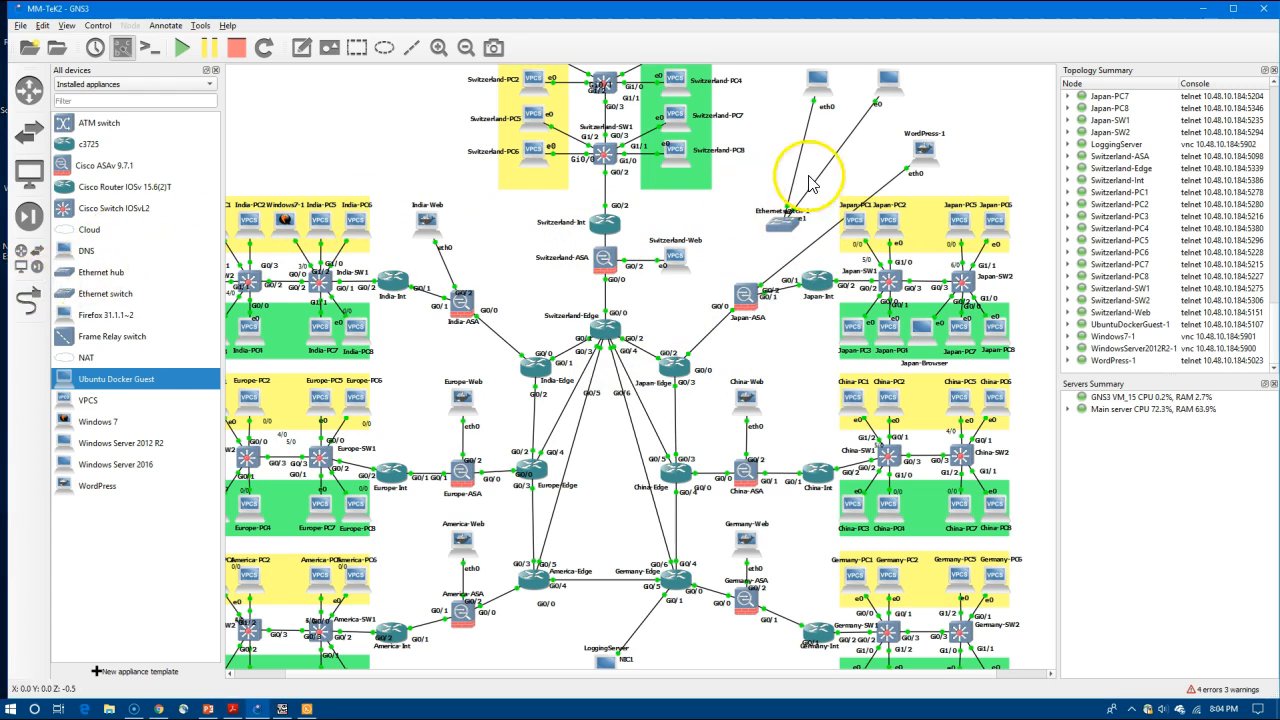
Move Ethernetswitch-1 out of the way, place WordPress-1 just above Japan-ASA, minimize the console and check Japan-ASA's interface connections
drag(905, 155, 960, 154)
drag(748, 222, 784, 212)
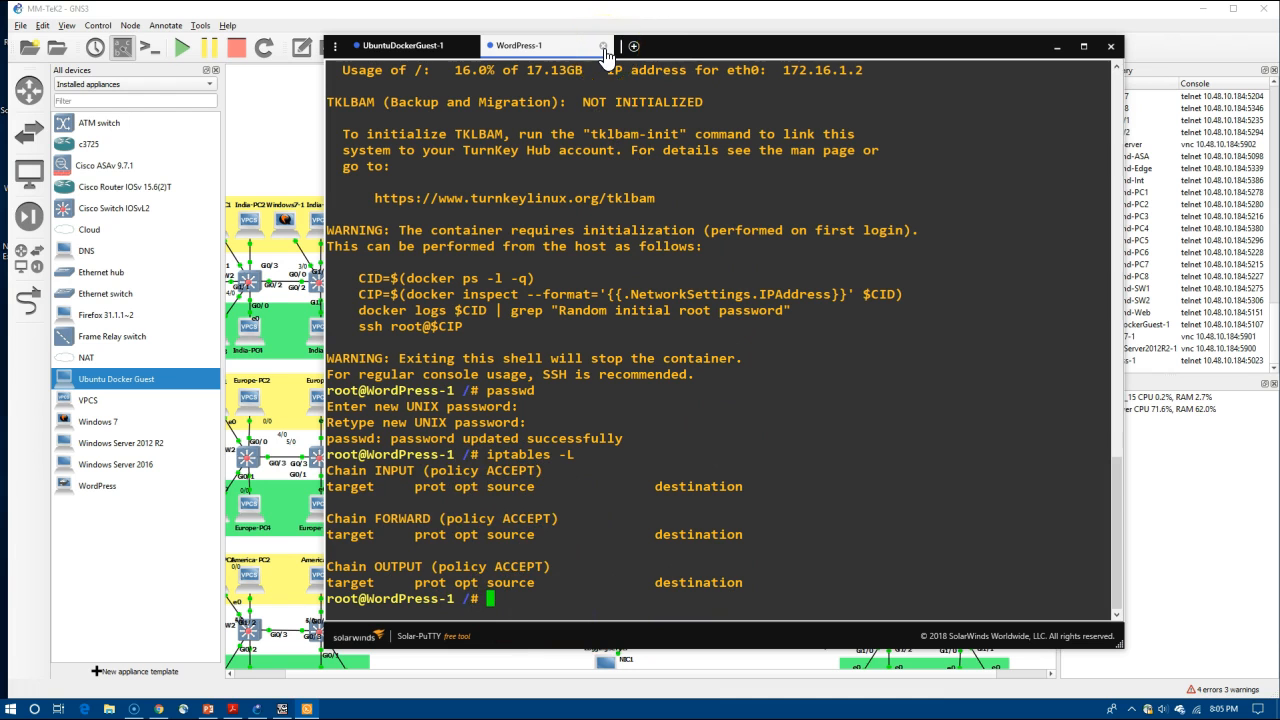
click(1052, 48)
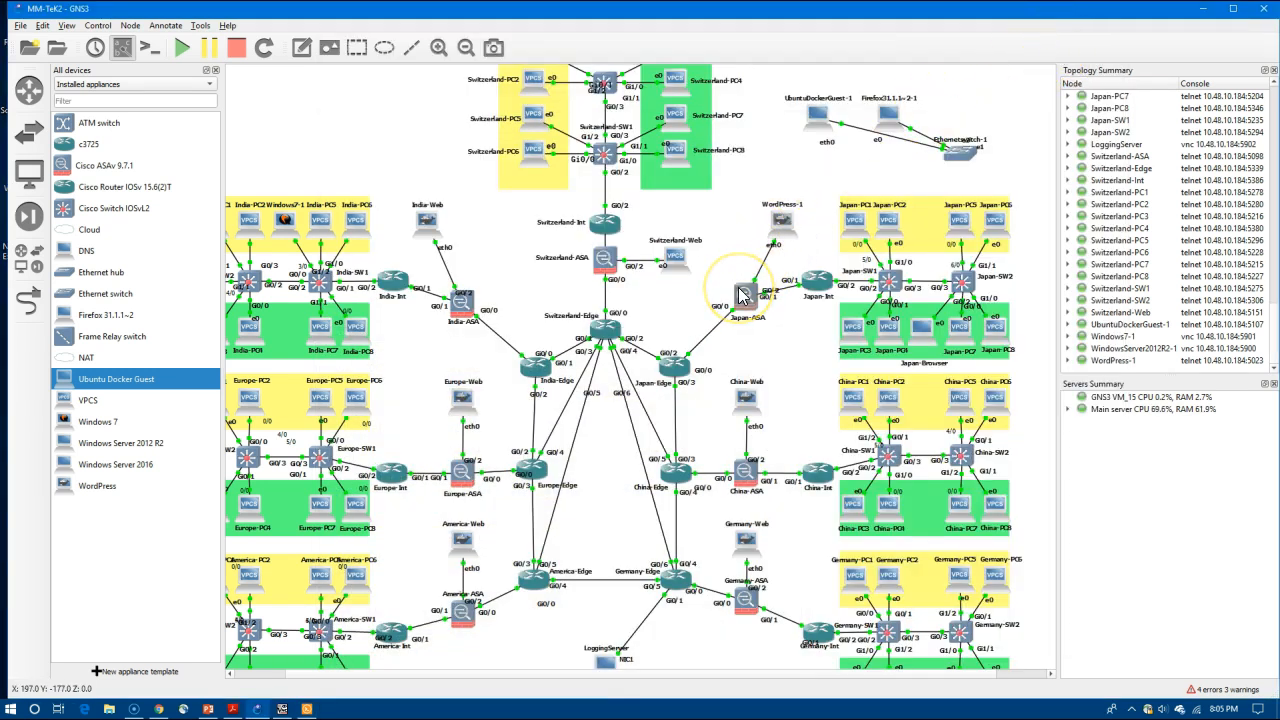
mouse_move(741, 295)
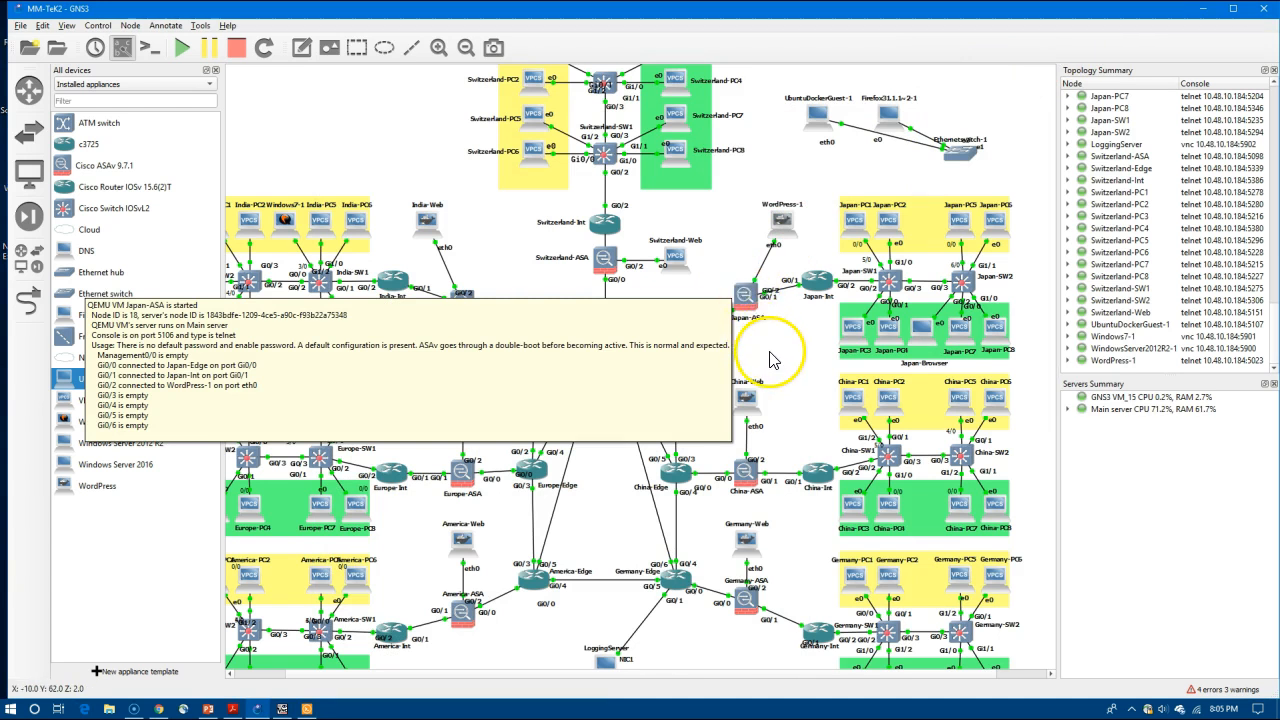